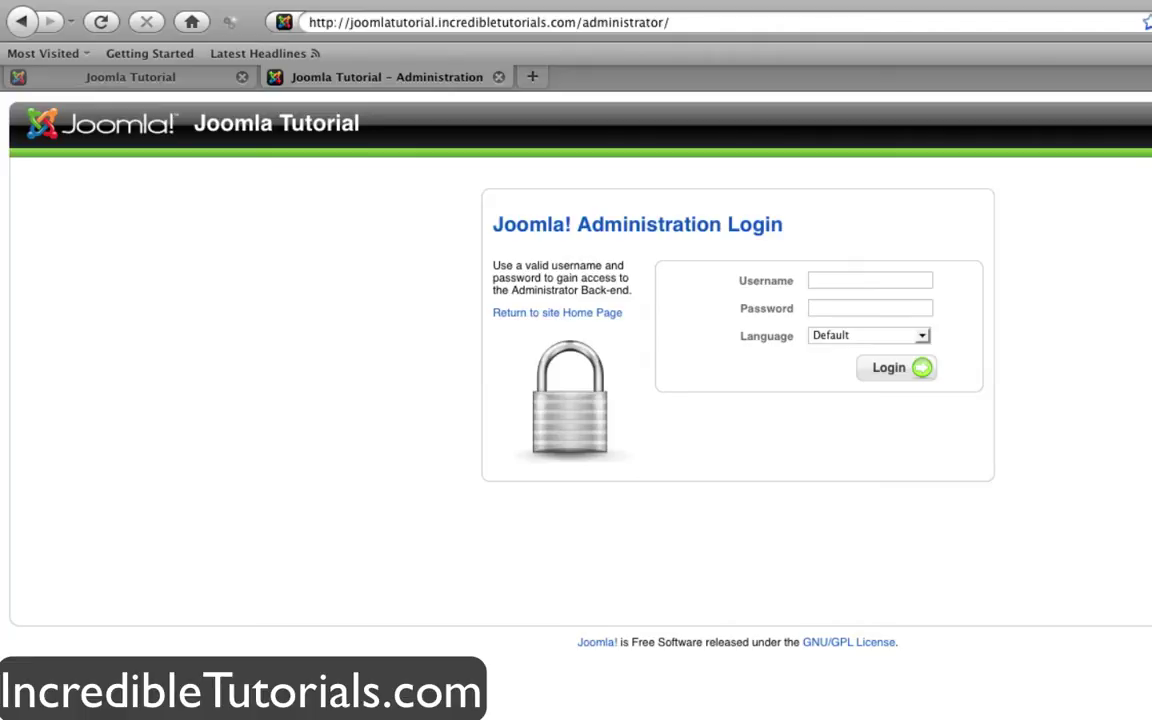
# - Sign in to the Joomla back-end with the admin account's username and password
pyautogui.click(855, 279)
pyautogui.write('admin')
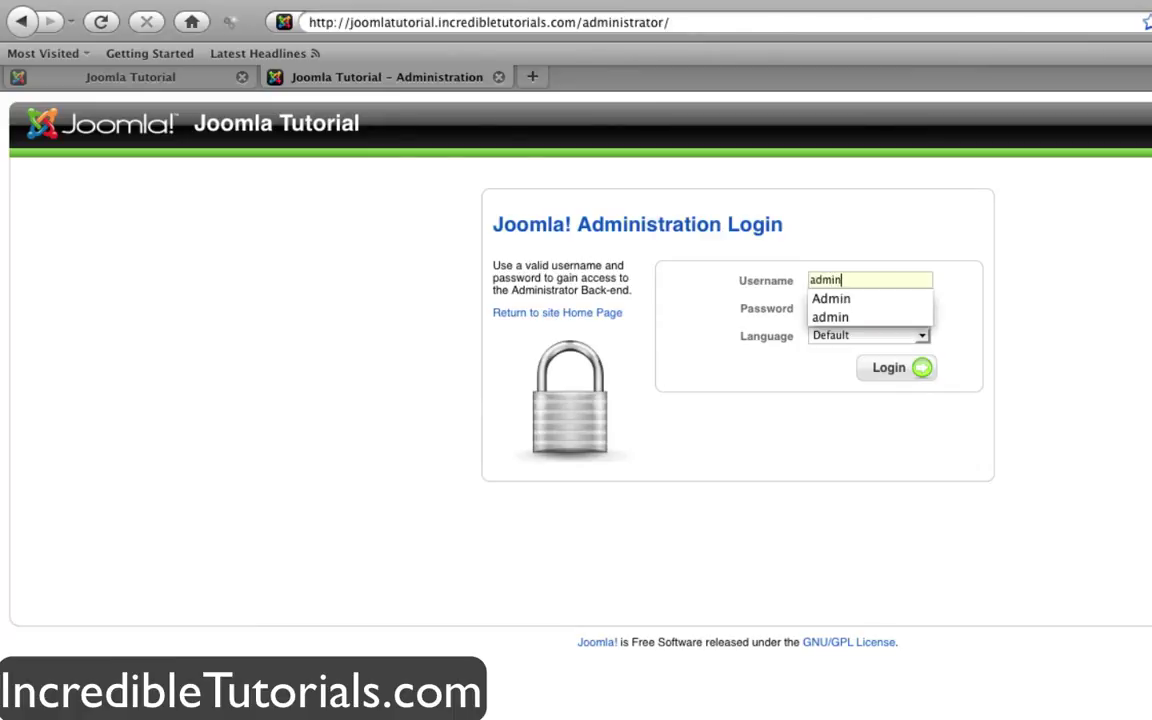
pyautogui.click(866, 313)
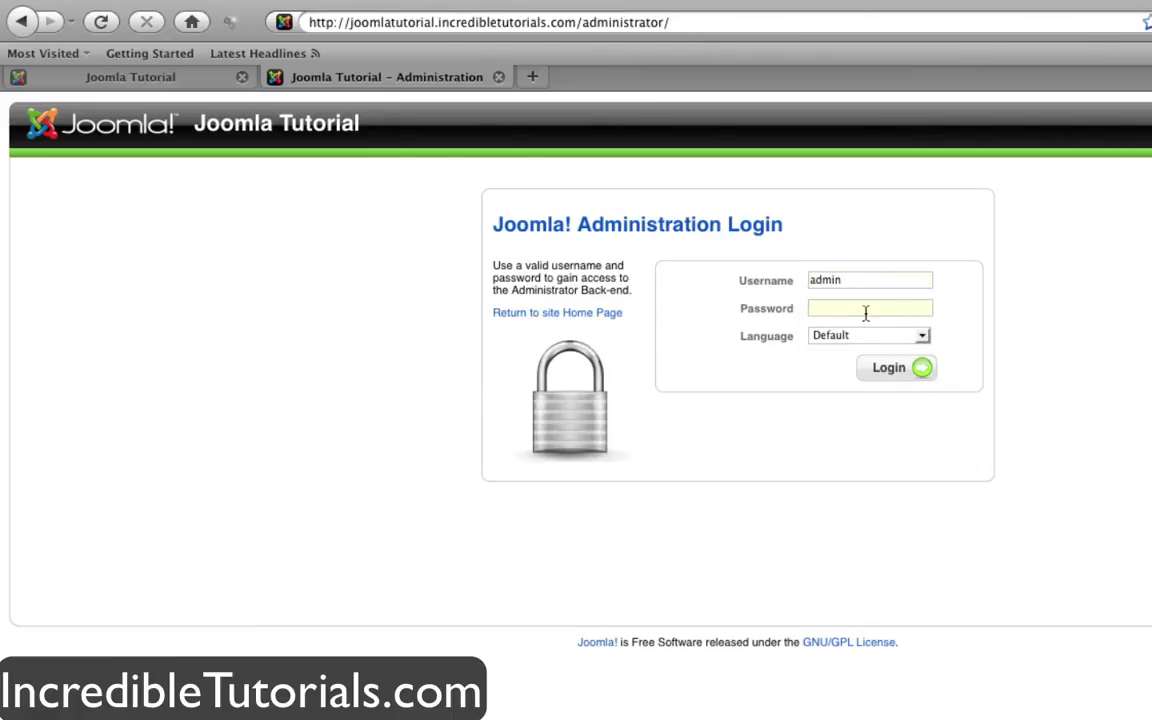
pyautogui.press('Return')
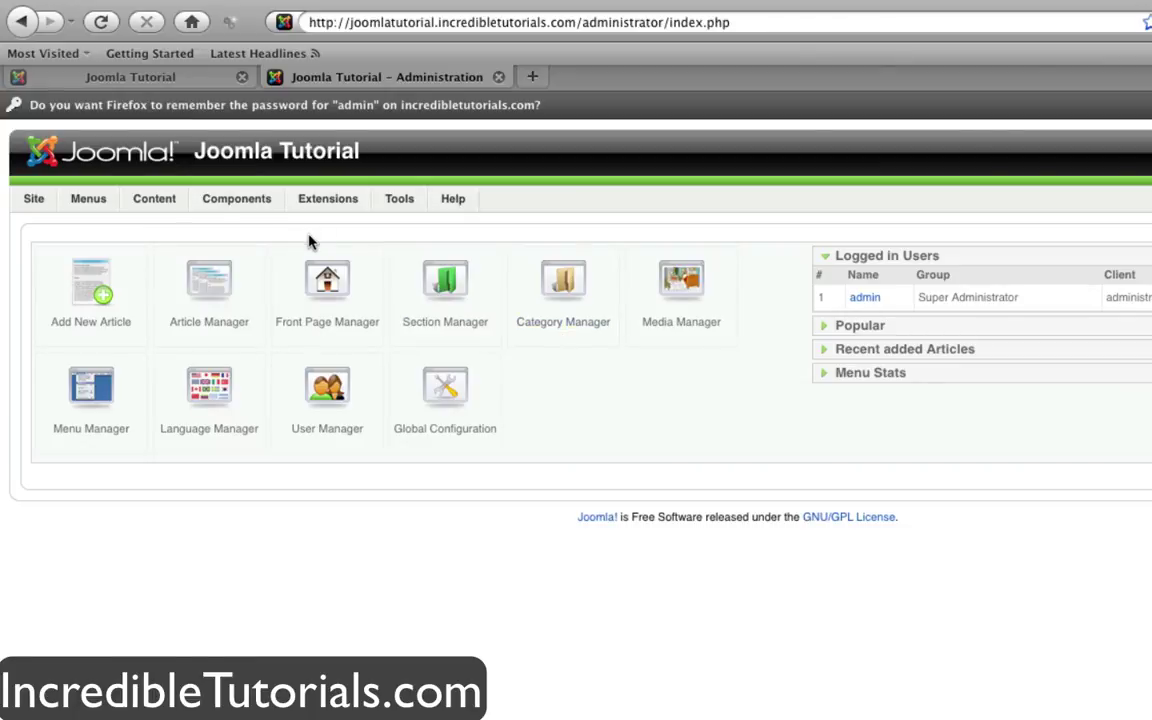
# - Check the Section Manager, then open the Category Manager listing the News and Videos categories
pyautogui.moveTo(154, 210)
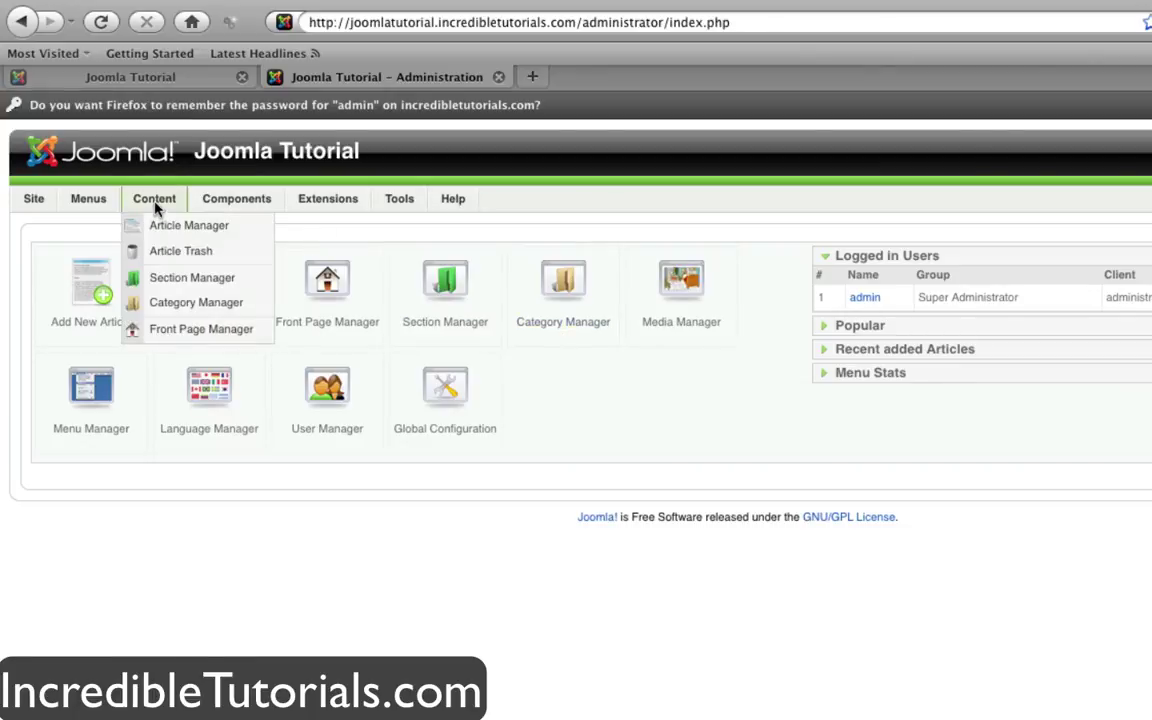
pyautogui.click(167, 281)
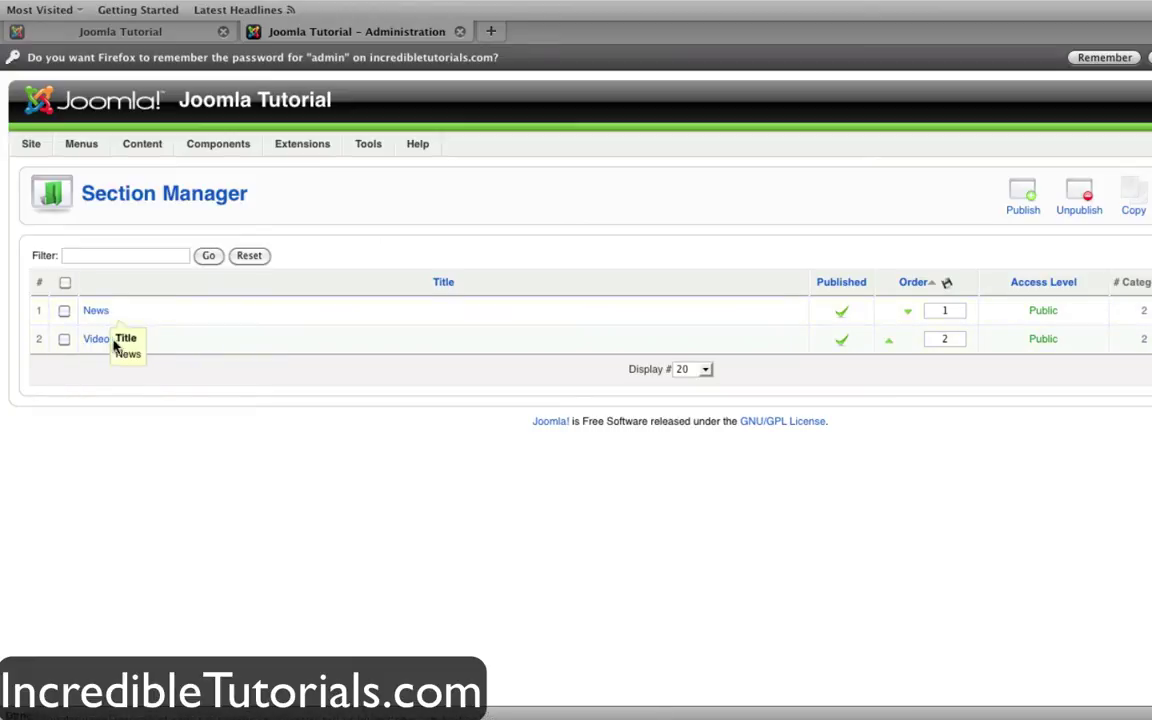
pyautogui.moveTo(150, 145)
pyautogui.click(169, 242)
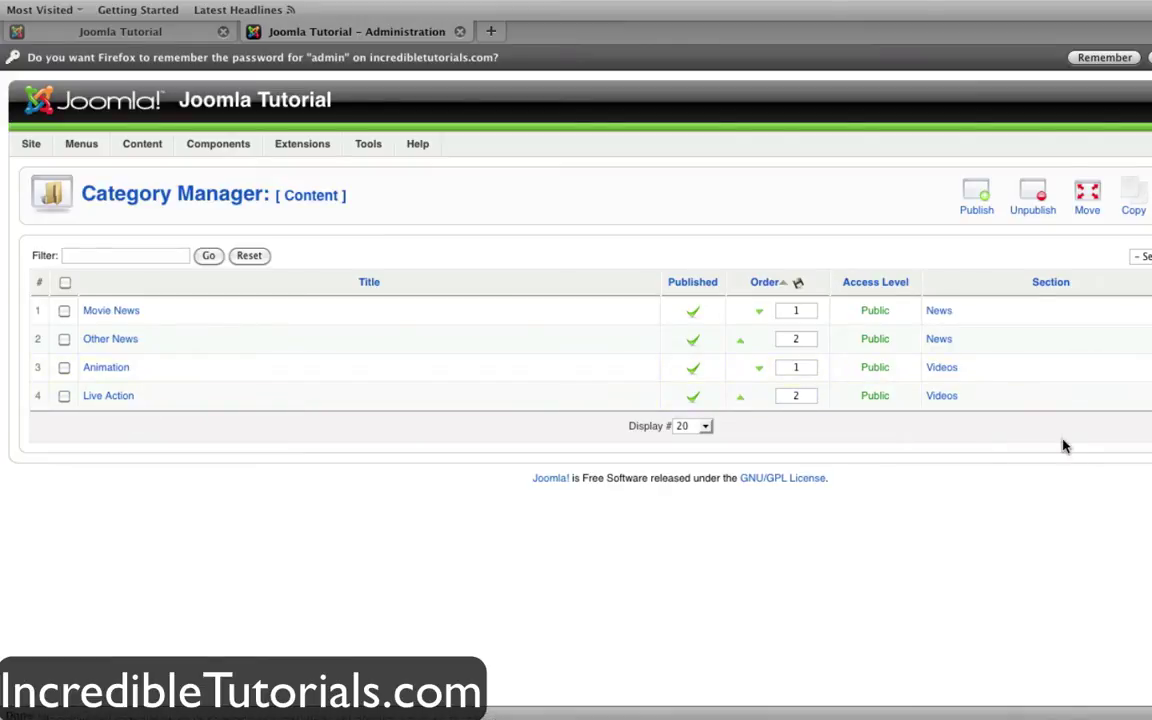
# - Open the Article Manager to list all 11 articles with sections and categories
pyautogui.moveTo(149, 147)
pyautogui.click(156, 172)
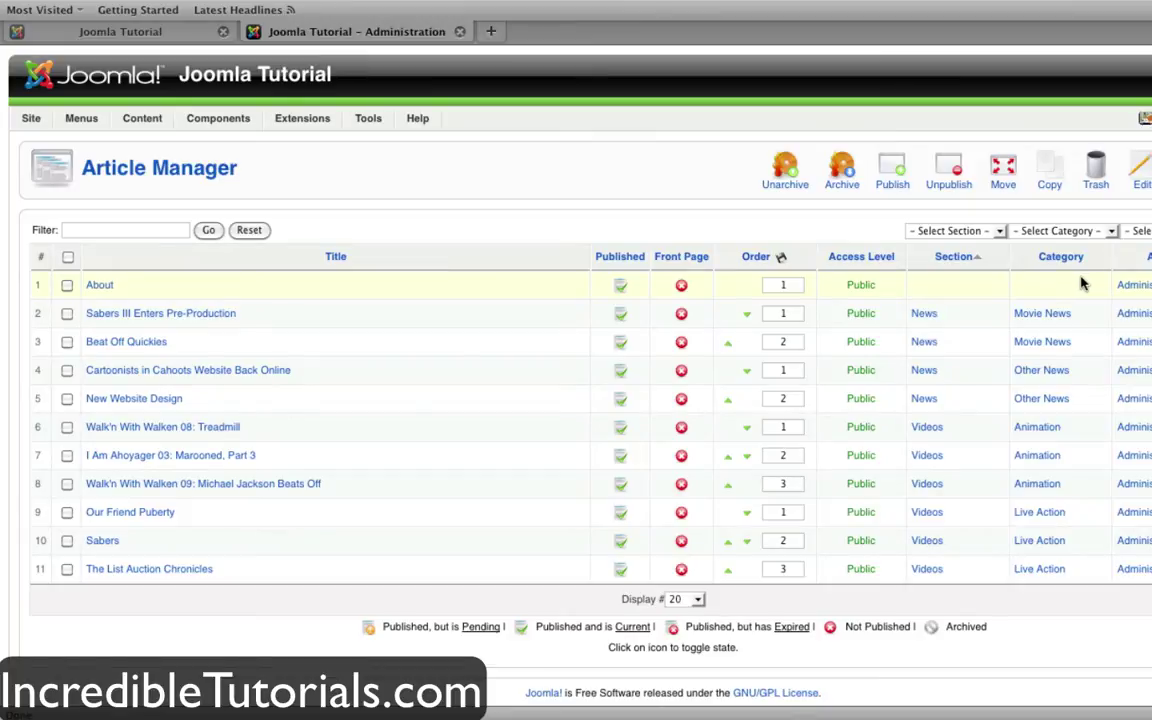
# - Open the Main Menu item list, showing only Home, after a glance at the front-end
pyautogui.moveTo(82, 121)
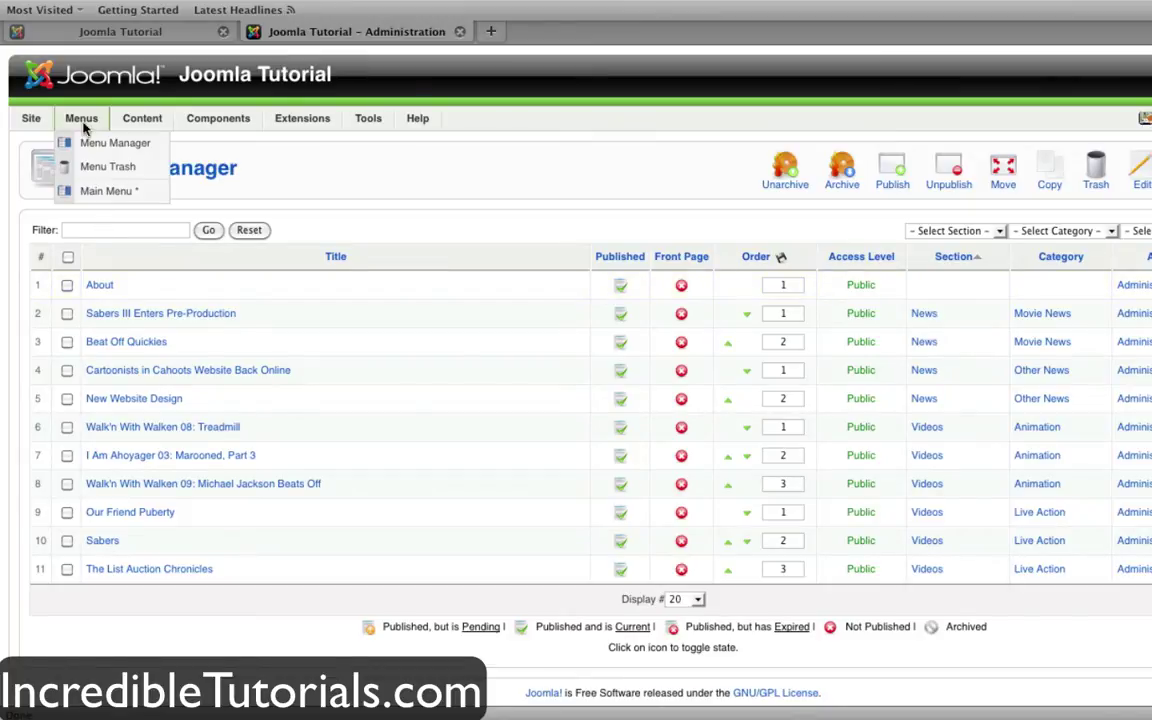
pyautogui.click(110, 192)
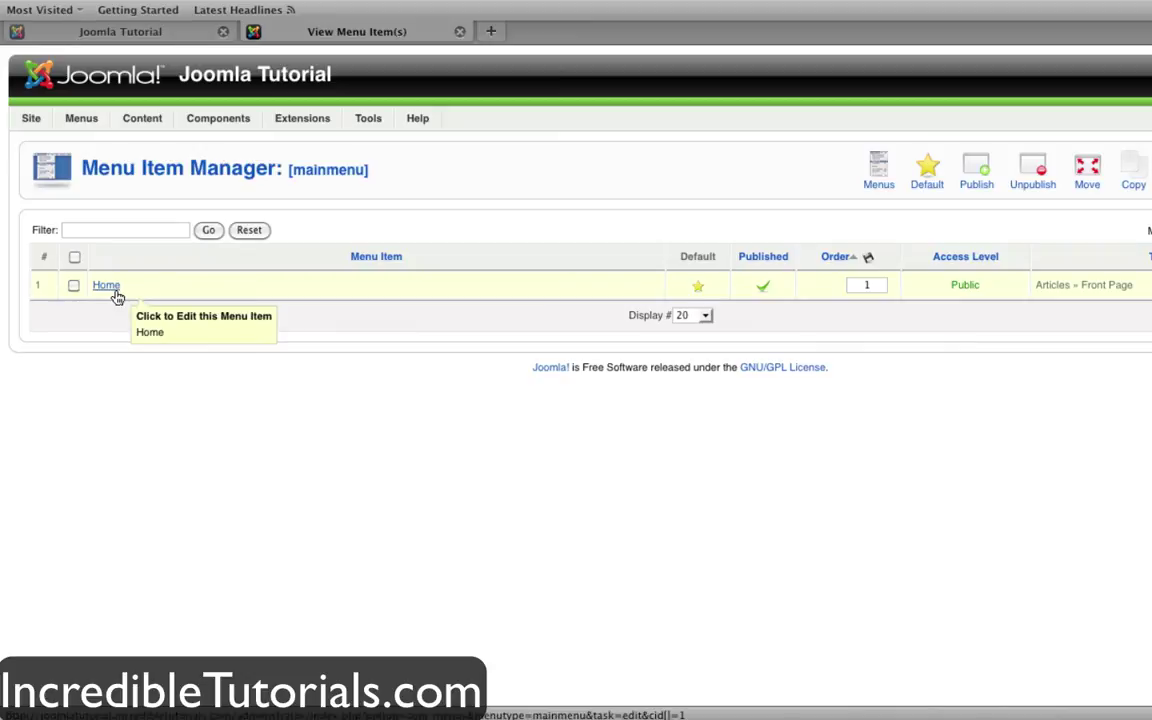
pyautogui.click(119, 38)
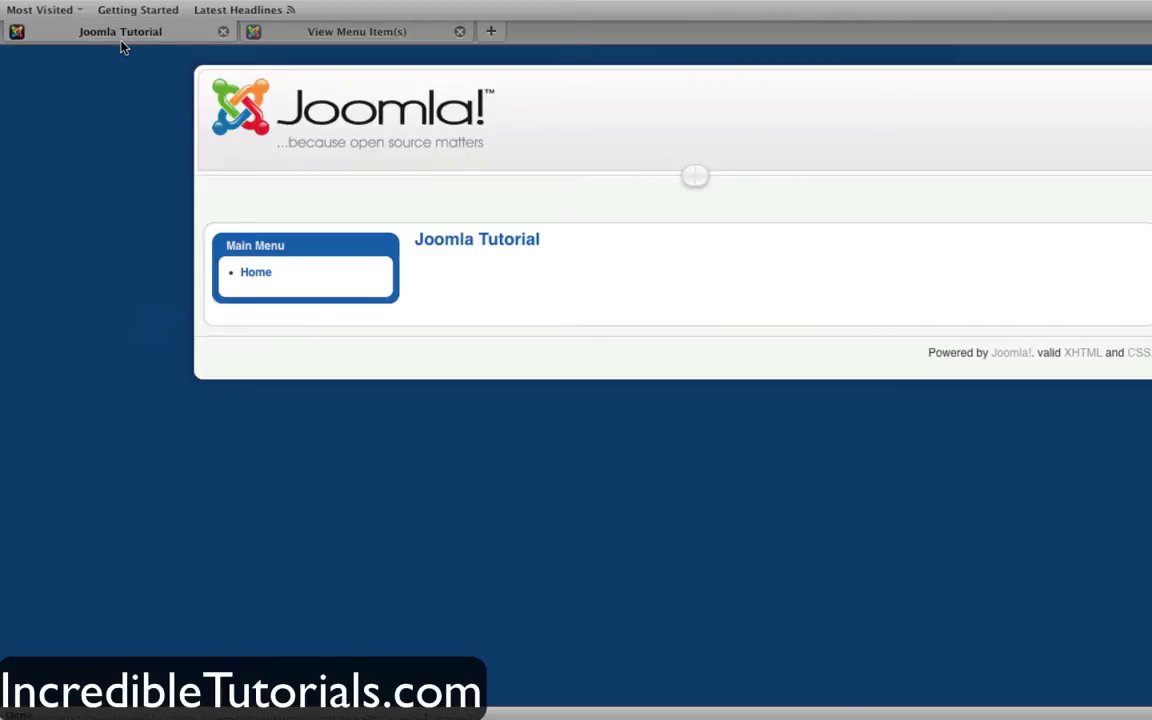
pyautogui.click(332, 38)
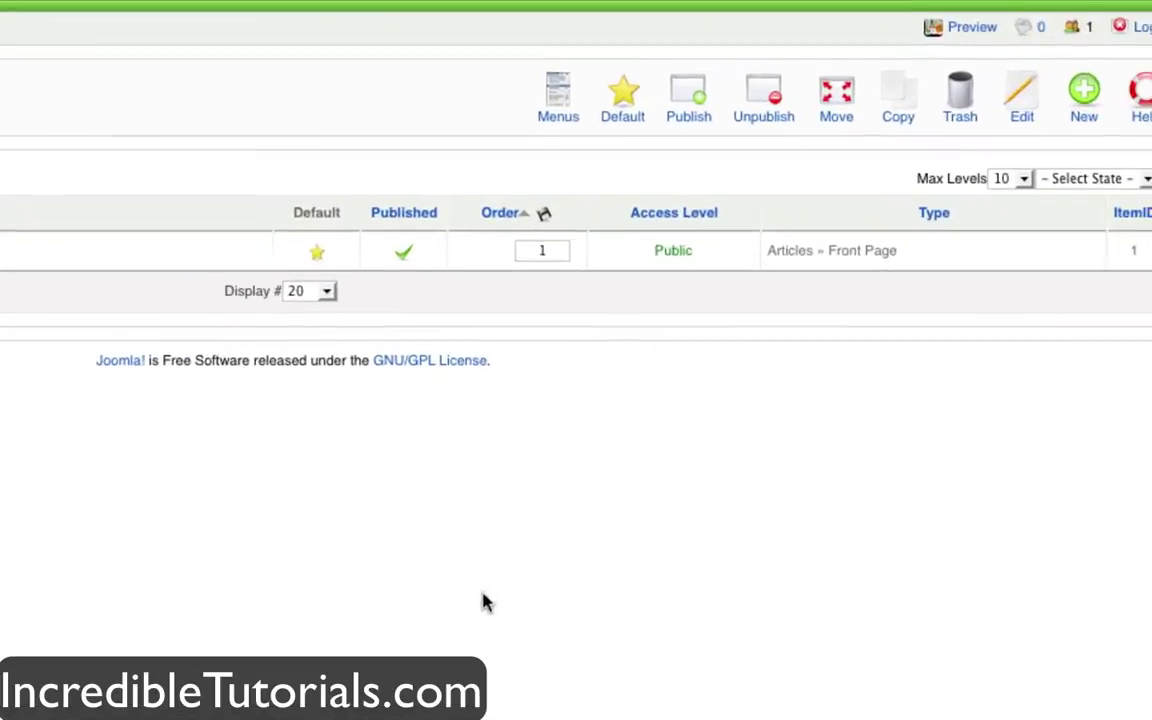
# - Create a new Main Menu item of type Articles » Article Layout
pyautogui.click(1098, 96)
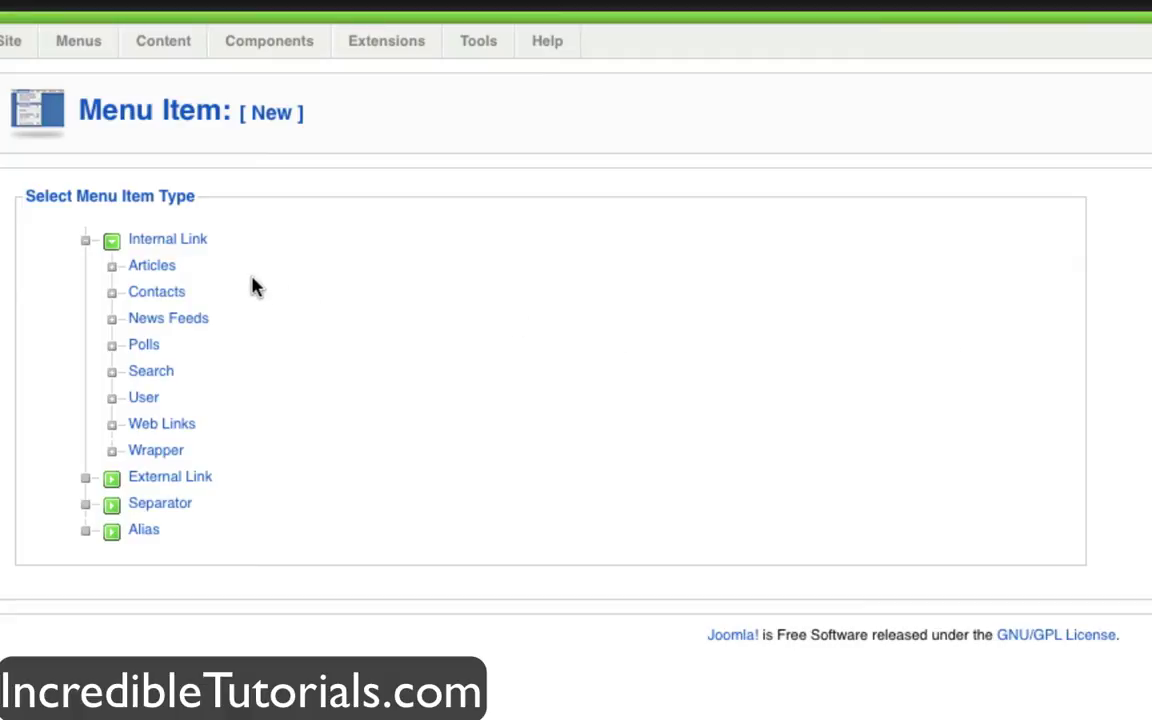
pyautogui.click(163, 272)
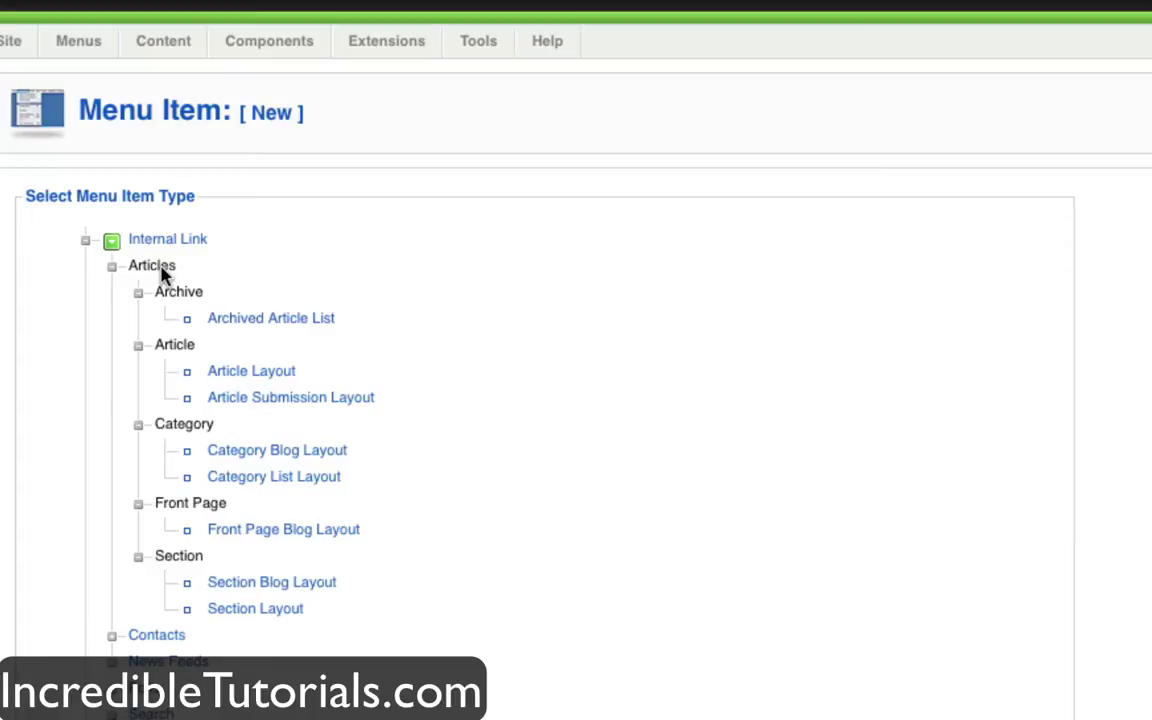
pyautogui.moveTo(285, 378)
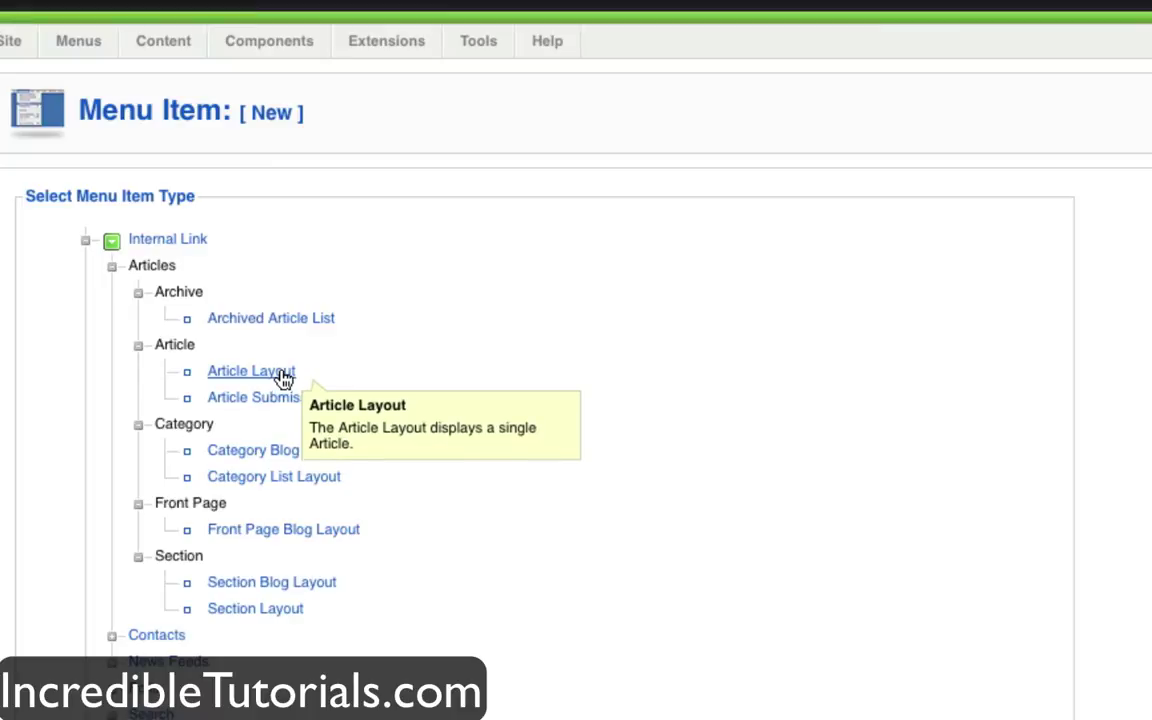
pyautogui.click(285, 374)
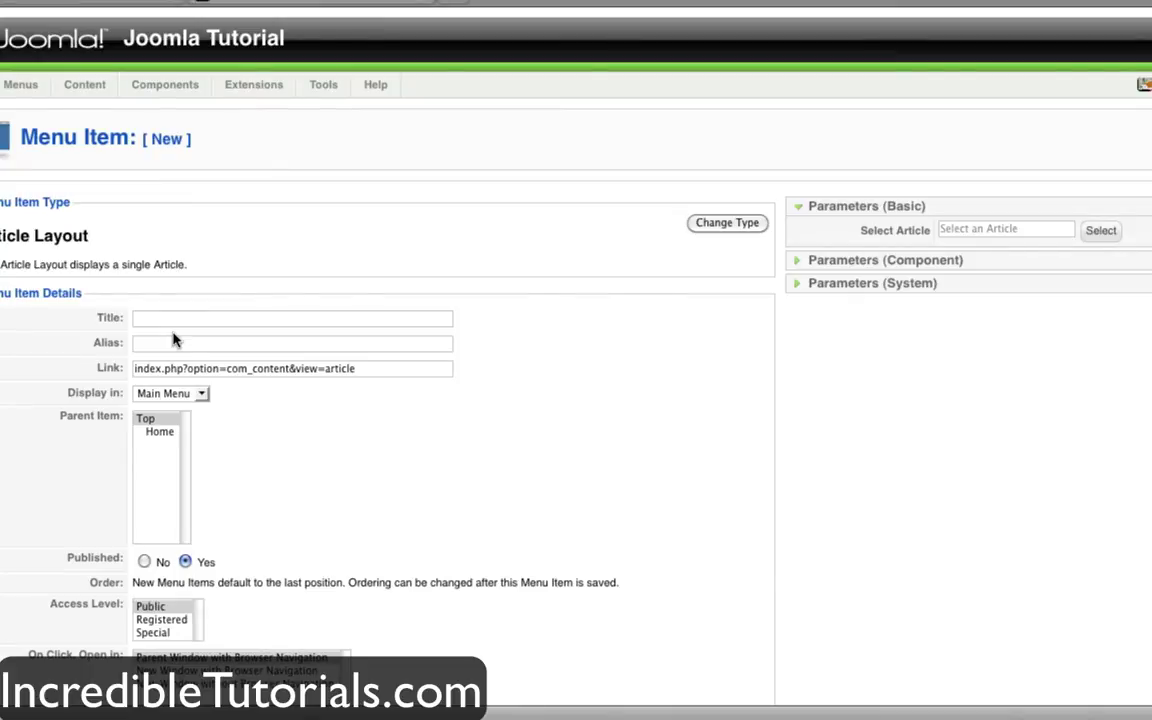
# - Title the menu item 'About' and link it to the About article
pyautogui.click(170, 320)
pyautogui.write('About')
pyautogui.click(1099, 234)
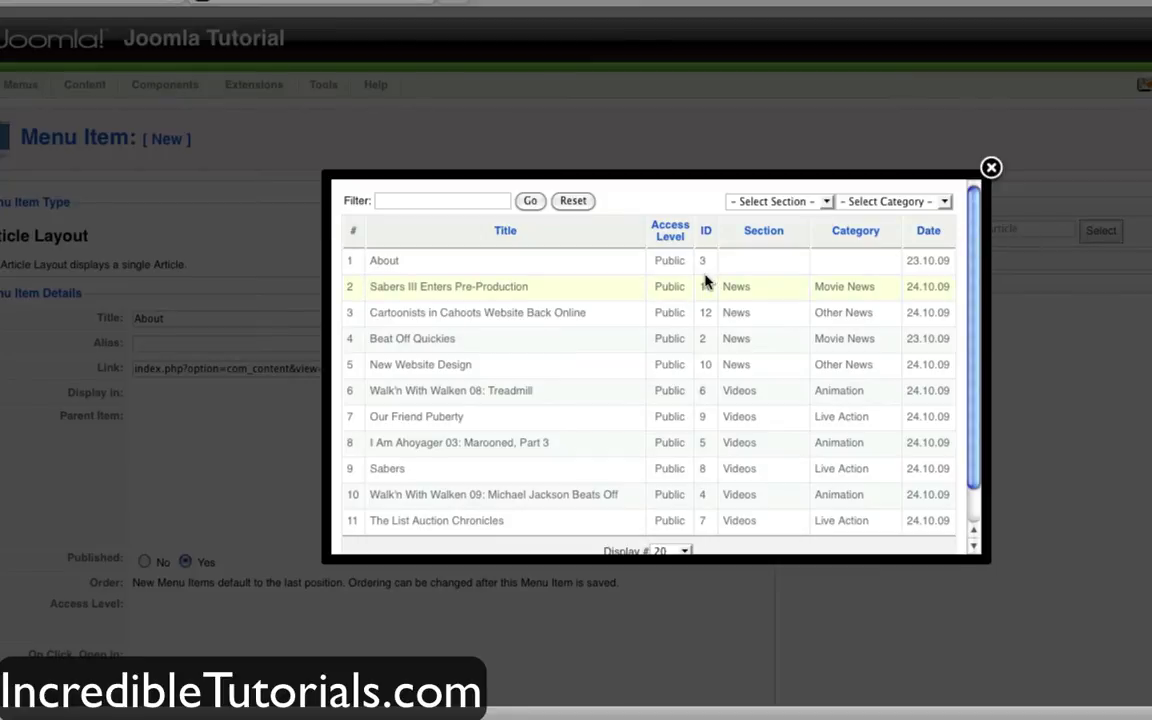
pyautogui.click(390, 264)
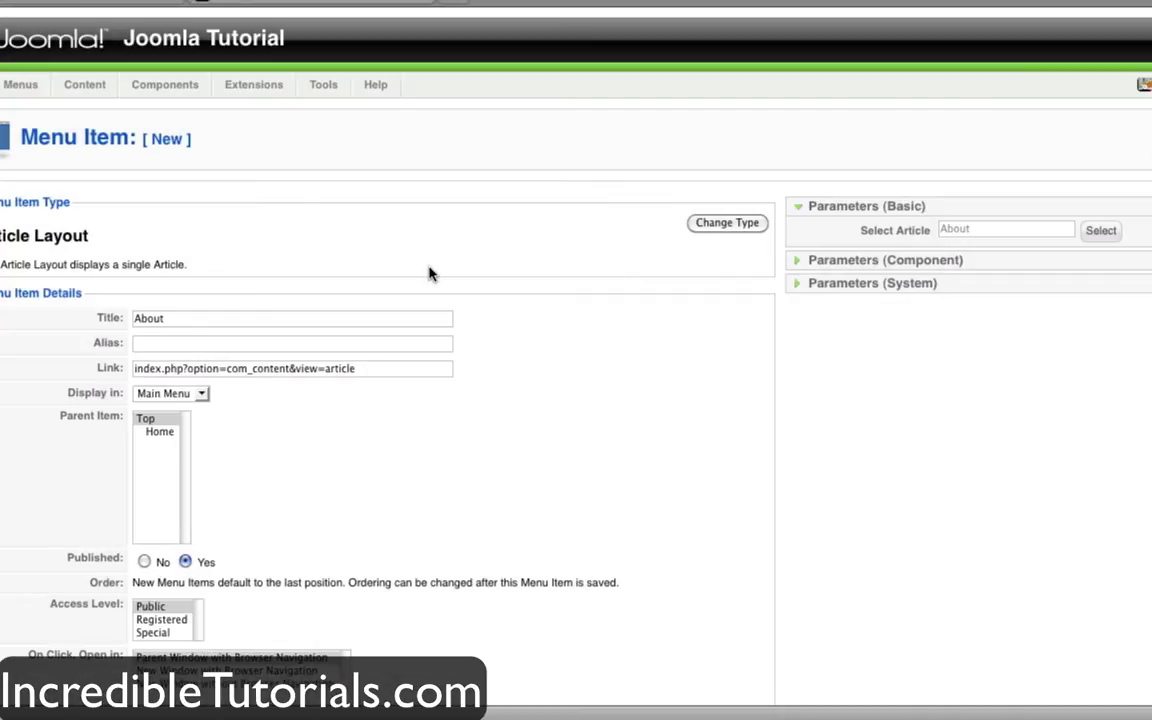
pyautogui.click(802, 264)
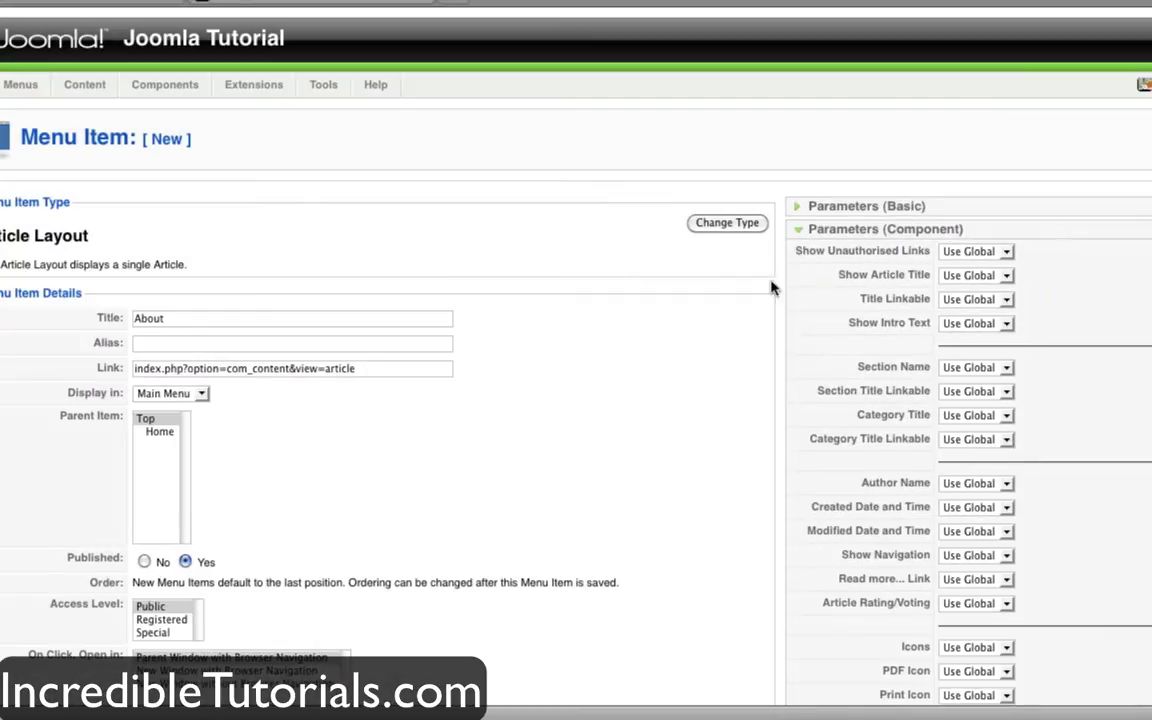
# - Review the component parameters and save the About menu item
pyautogui.scroll(-3, 715, 360)
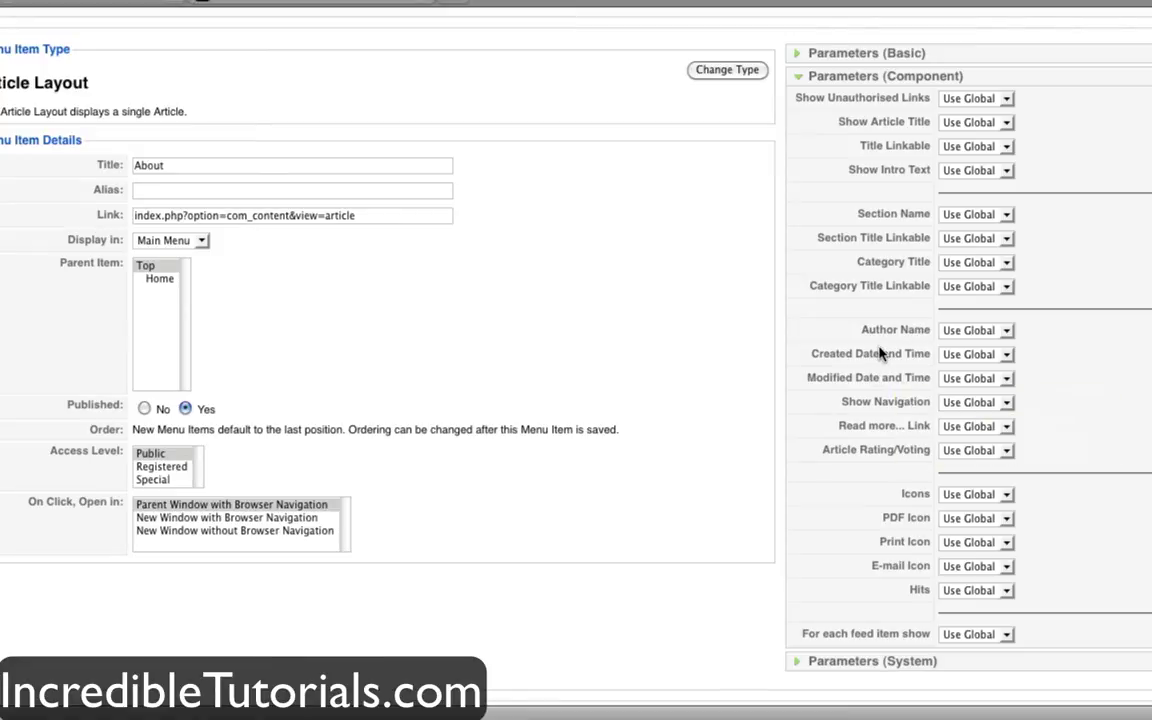
pyautogui.moveTo(850, 380)
pyautogui.scroll(3, 702, 469)
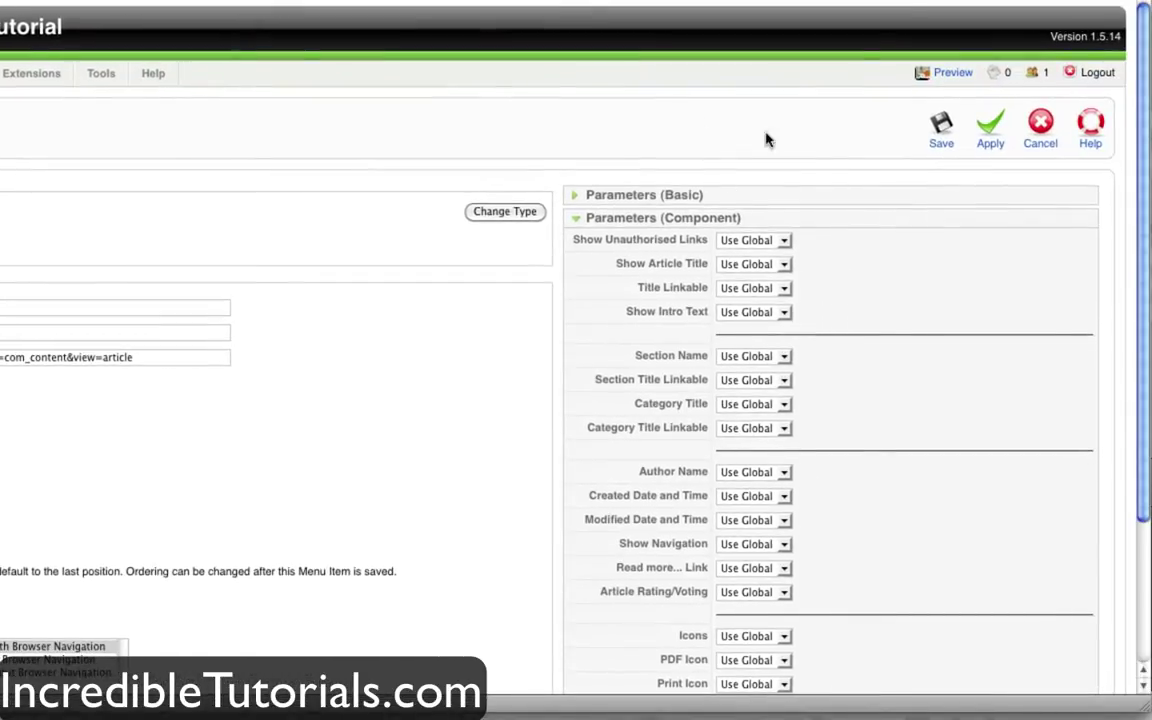
pyautogui.click(942, 140)
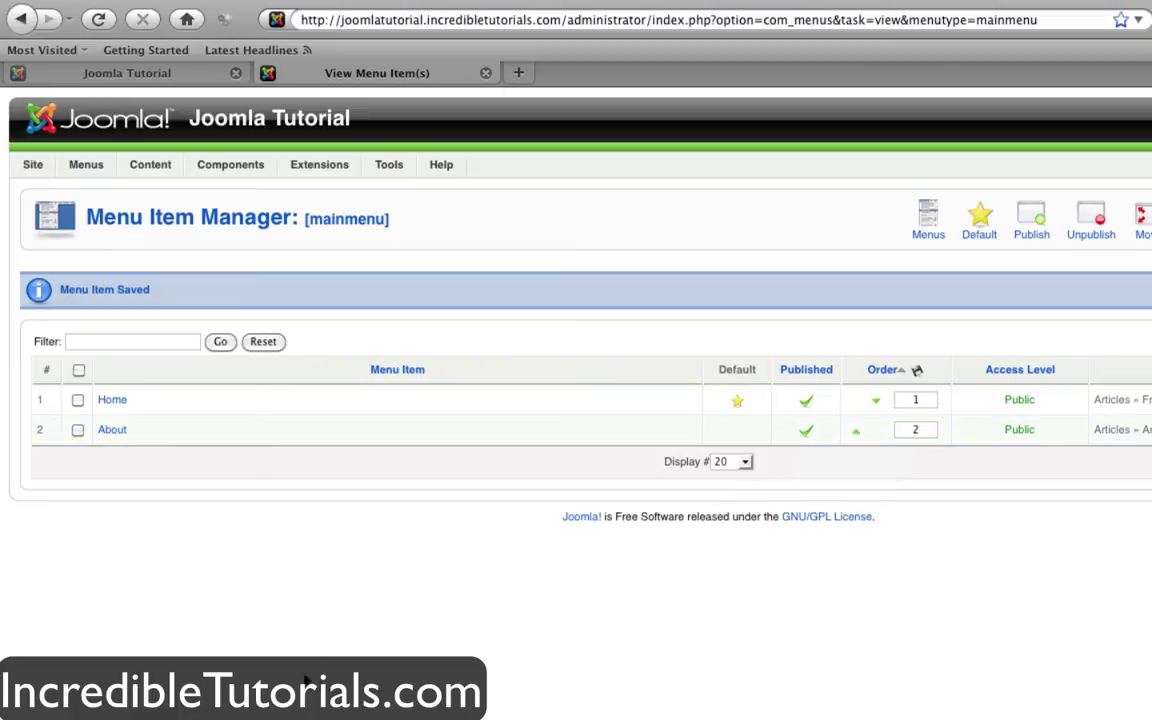
# - Reload the front-end site and view the About article via its new Main Menu link
pyautogui.click(144, 80)
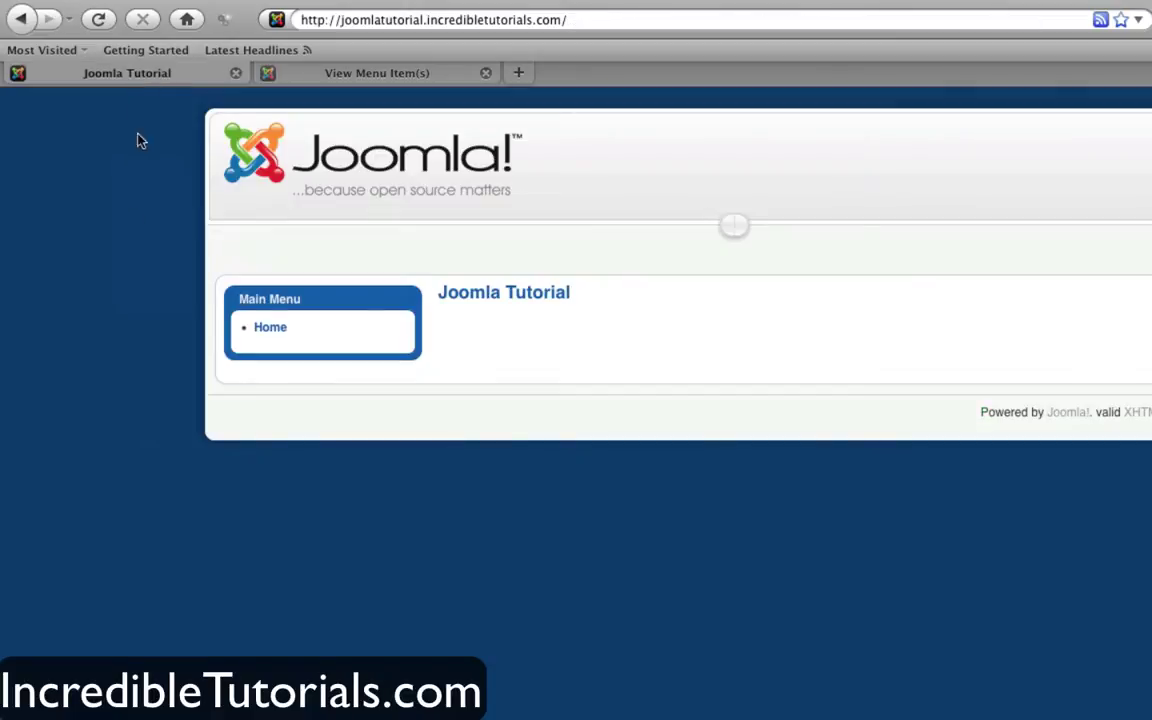
pyautogui.click(100, 19)
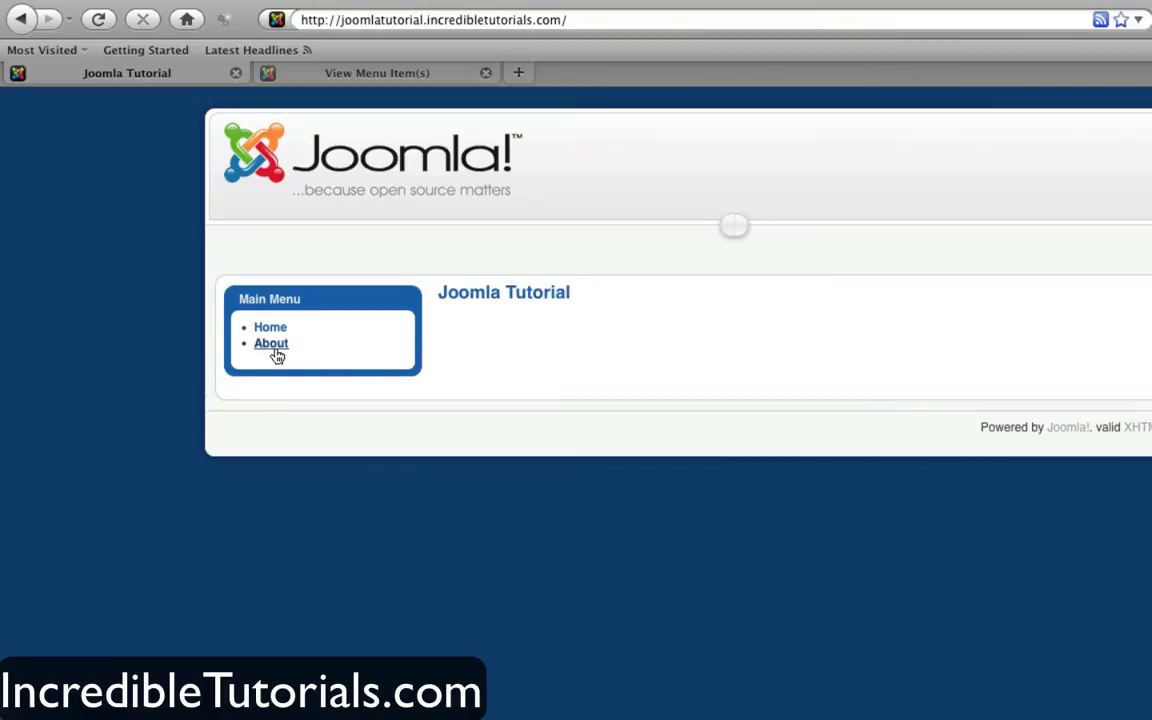
pyautogui.click(276, 351)
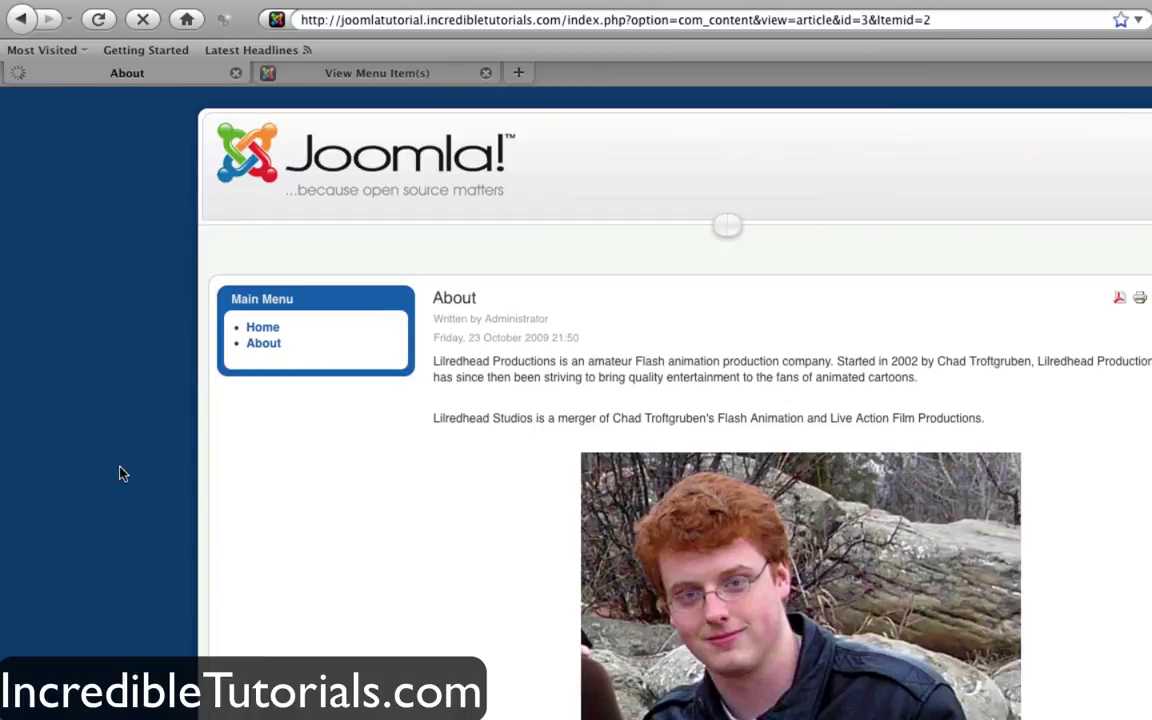
pyautogui.scroll(-10, 120, 473)
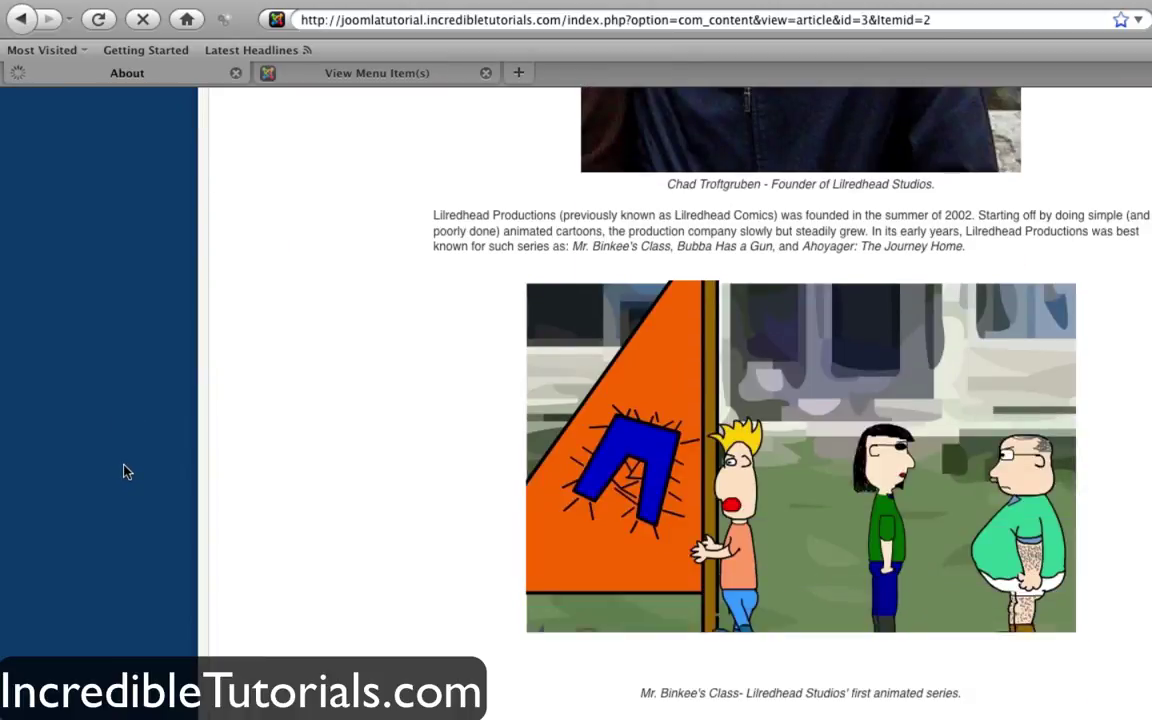
pyautogui.scroll(-15, 125, 471)
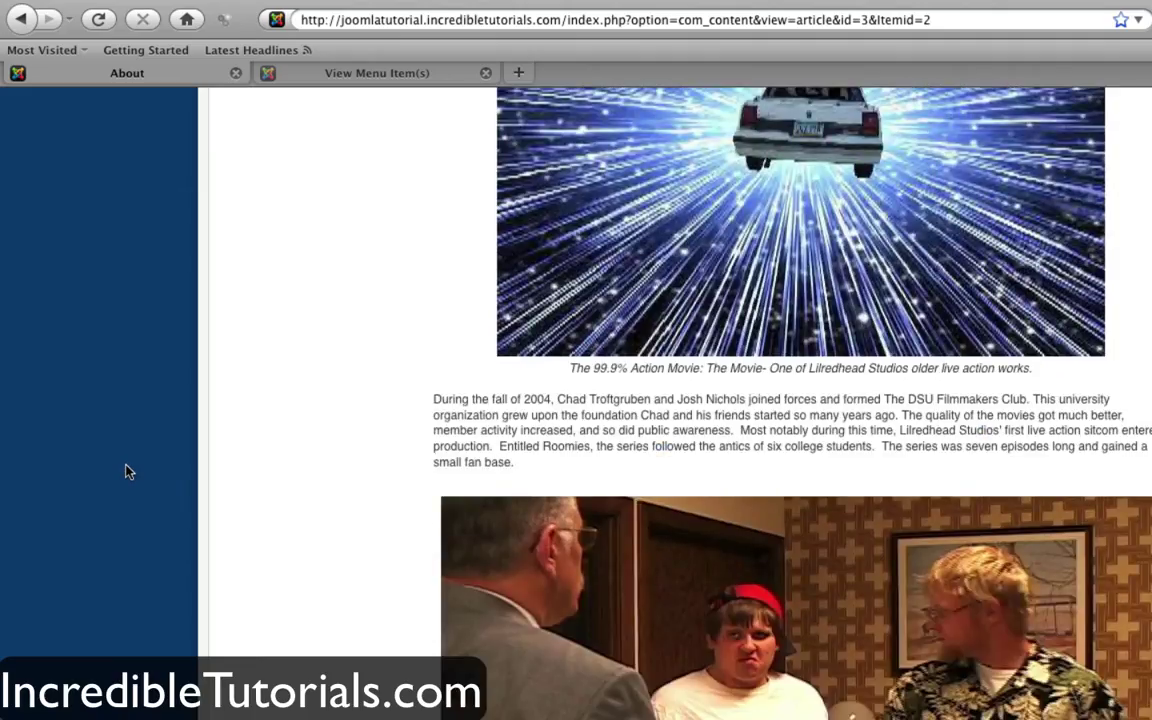
pyautogui.scroll(-5, 126, 472)
pyautogui.scroll(12, 127, 473)
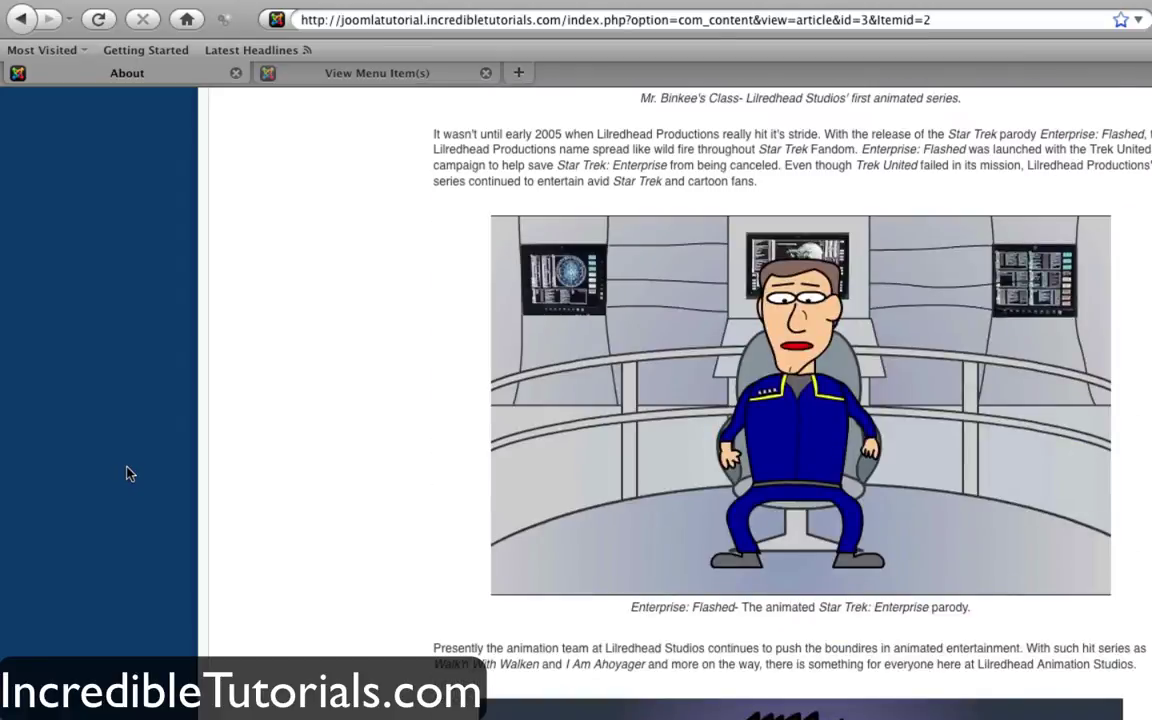
pyautogui.scroll(12, 127, 473)
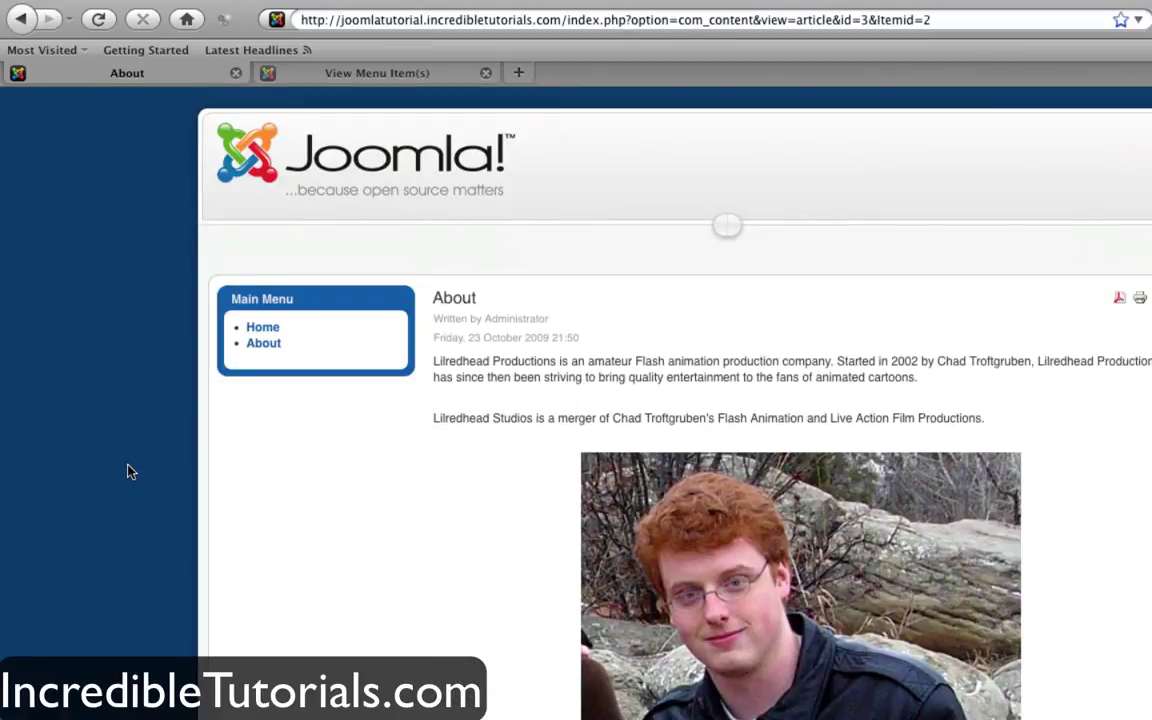
pyautogui.click(357, 74)
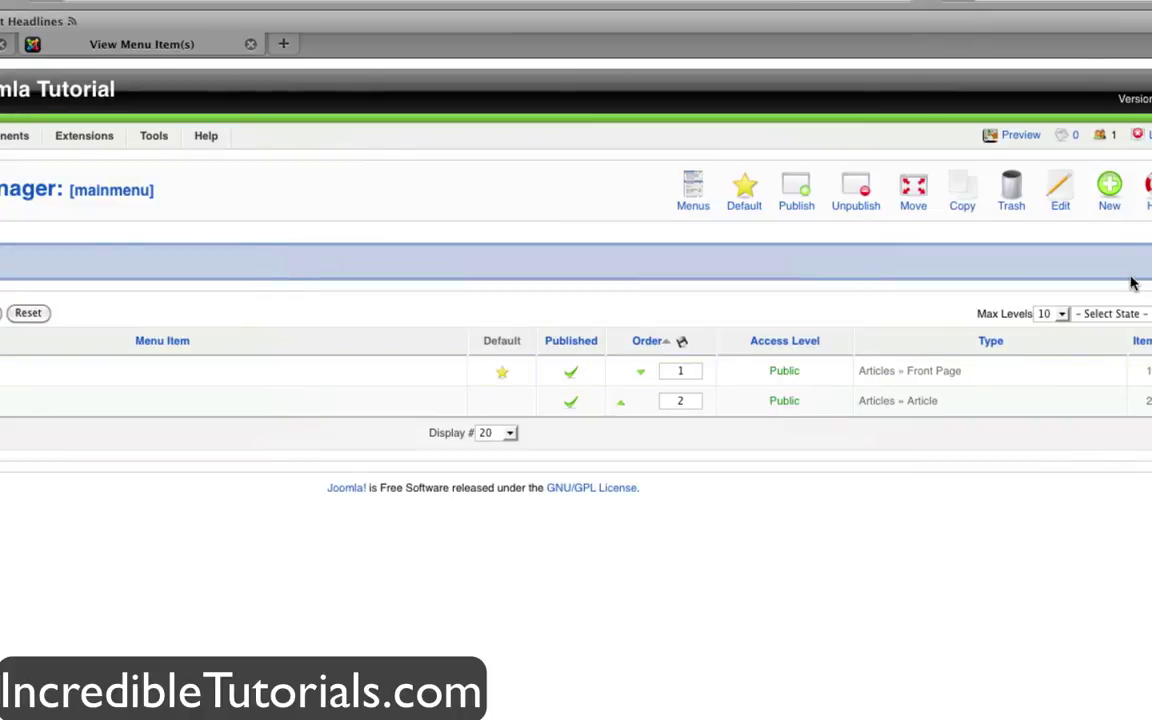
# - Start another Main Menu item of type Articles » Section Blog Layout
pyautogui.click(1106, 205)
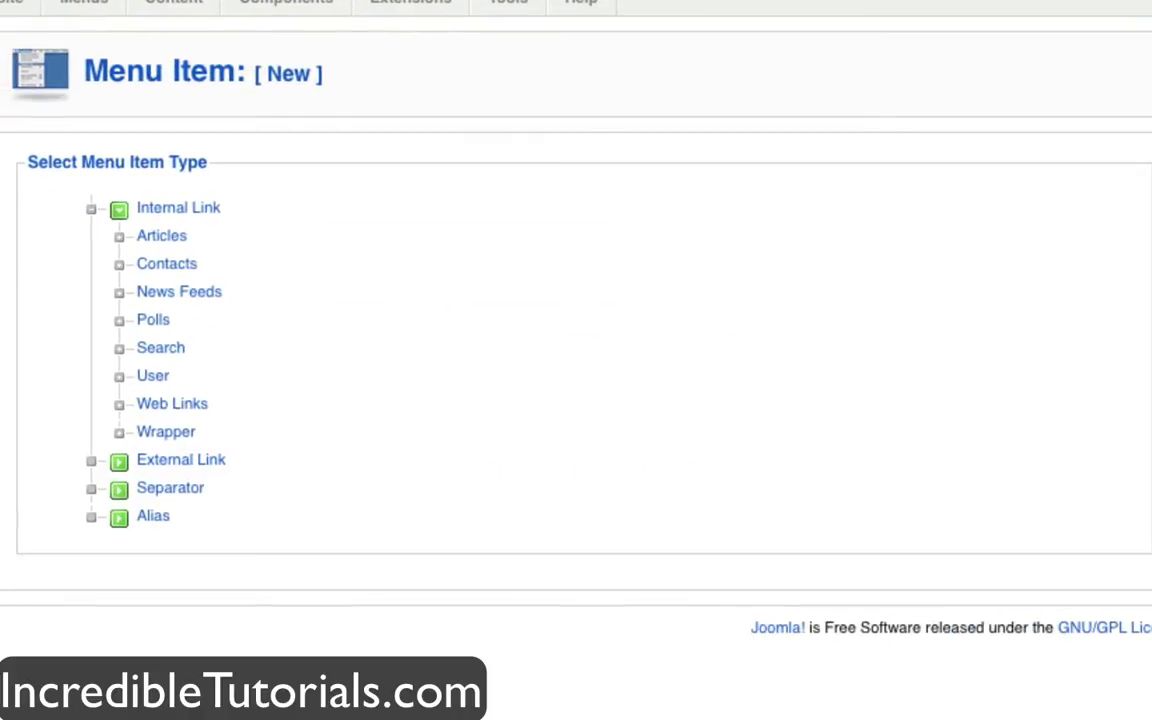
pyautogui.click(162, 238)
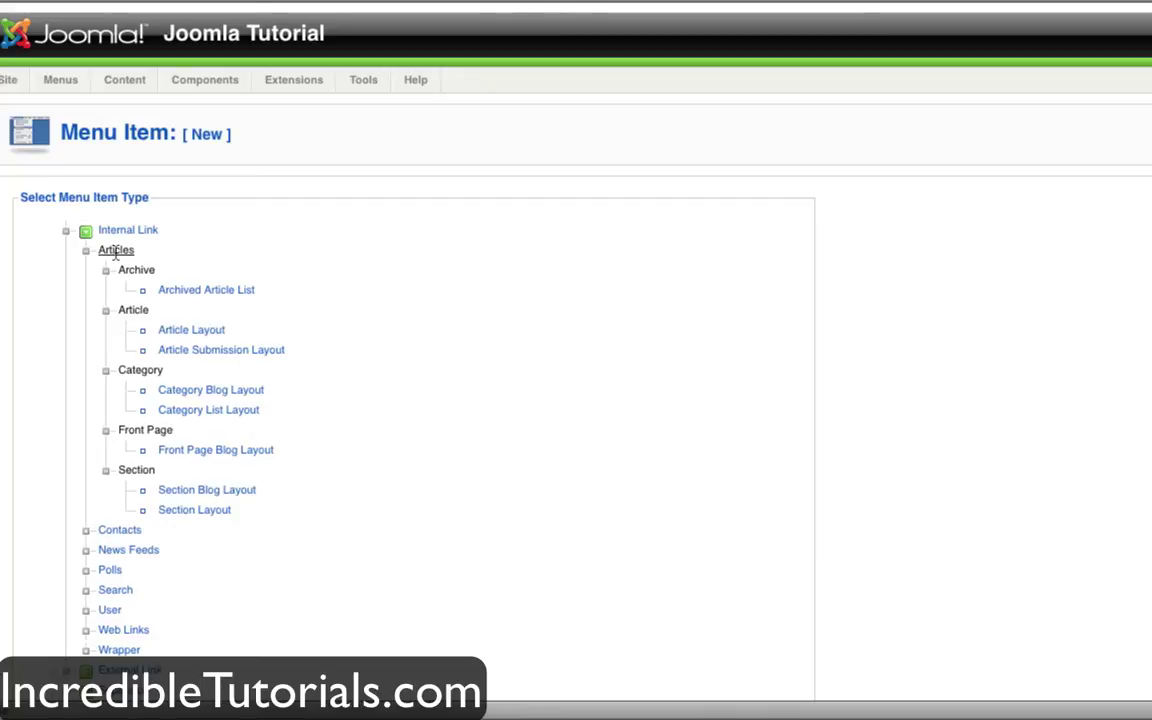
pyautogui.click(211, 492)
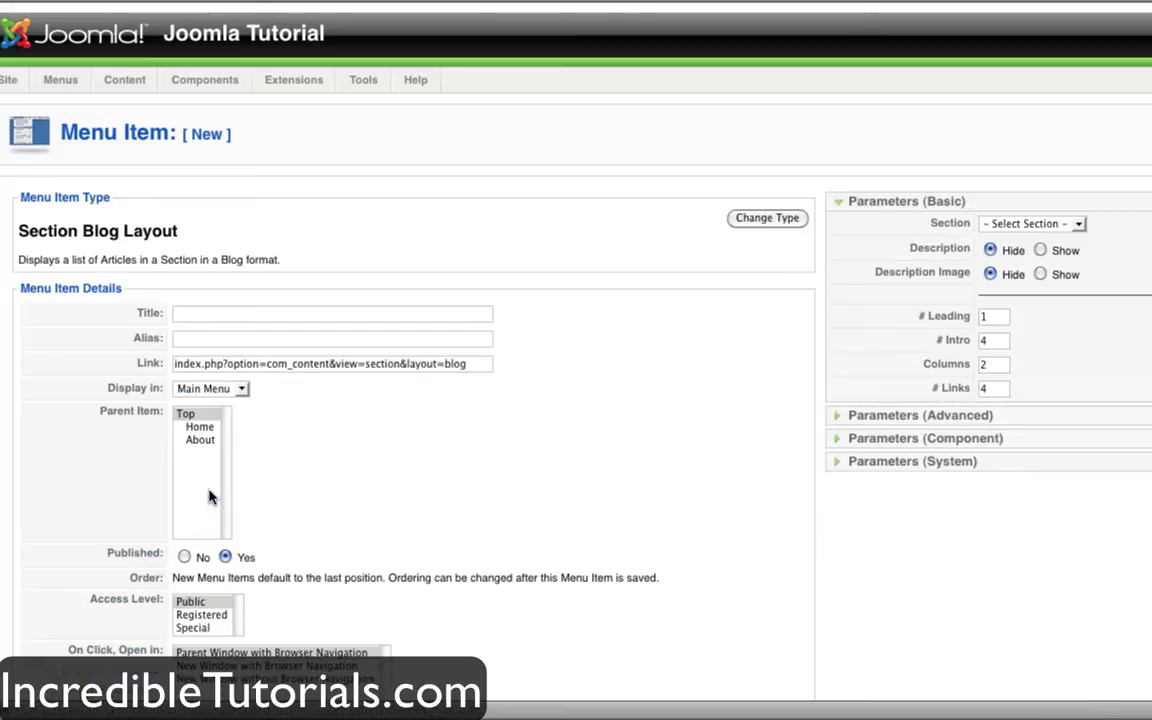
# - Title the item 'News' and set its Section parameter to News
pyautogui.click(252, 312)
pyautogui.write('News')
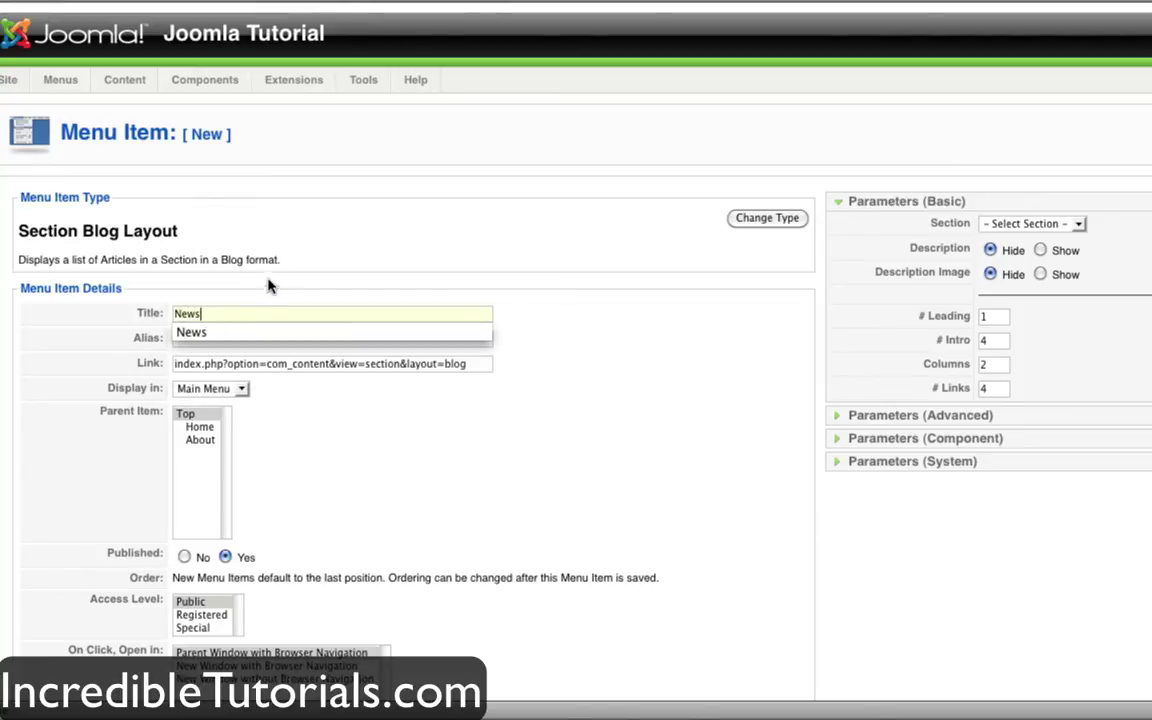
pyautogui.click(291, 258)
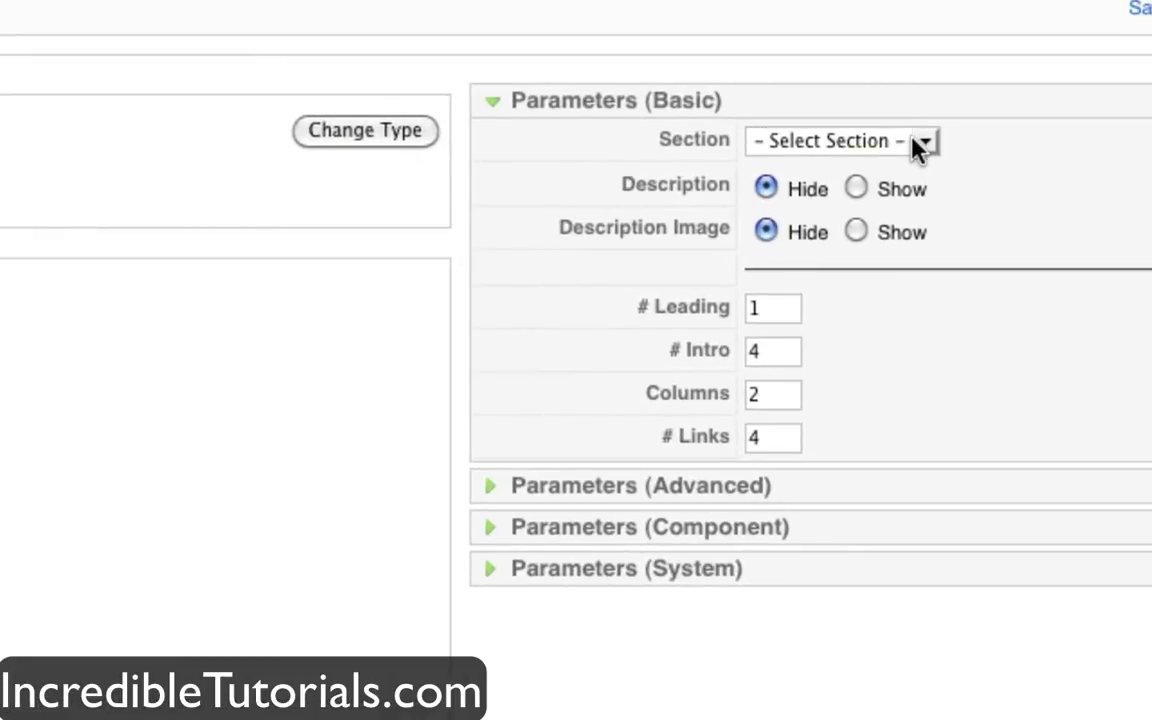
pyautogui.click(920, 143)
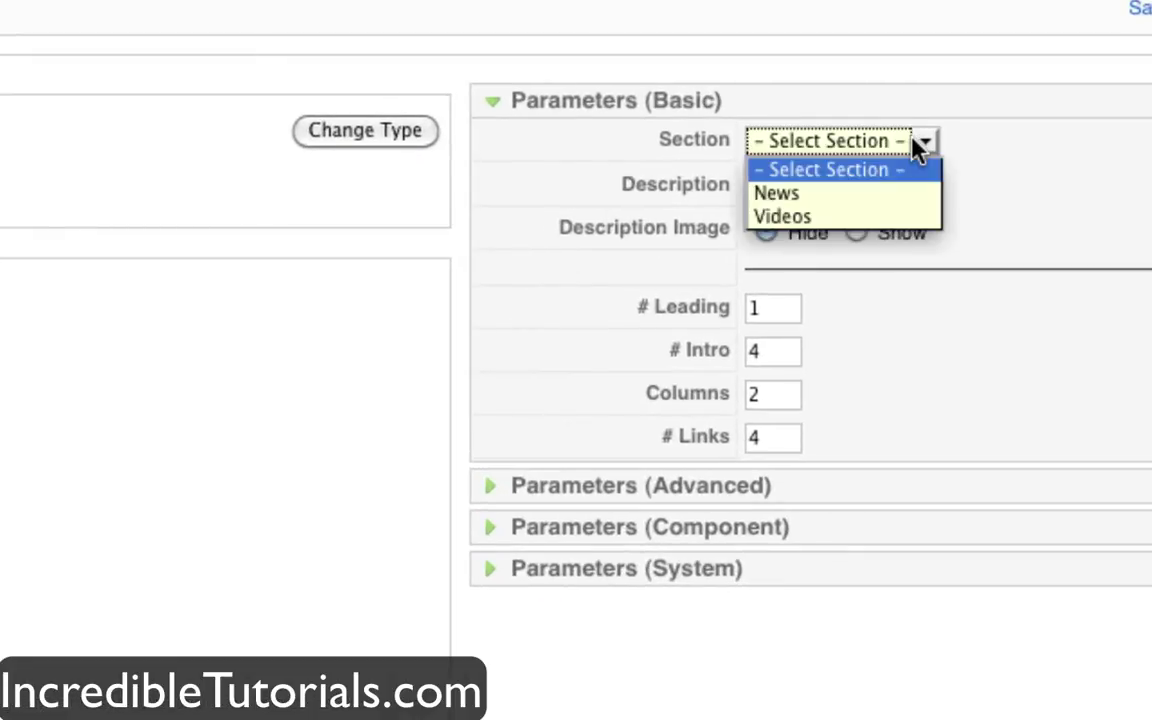
pyautogui.click(800, 192)
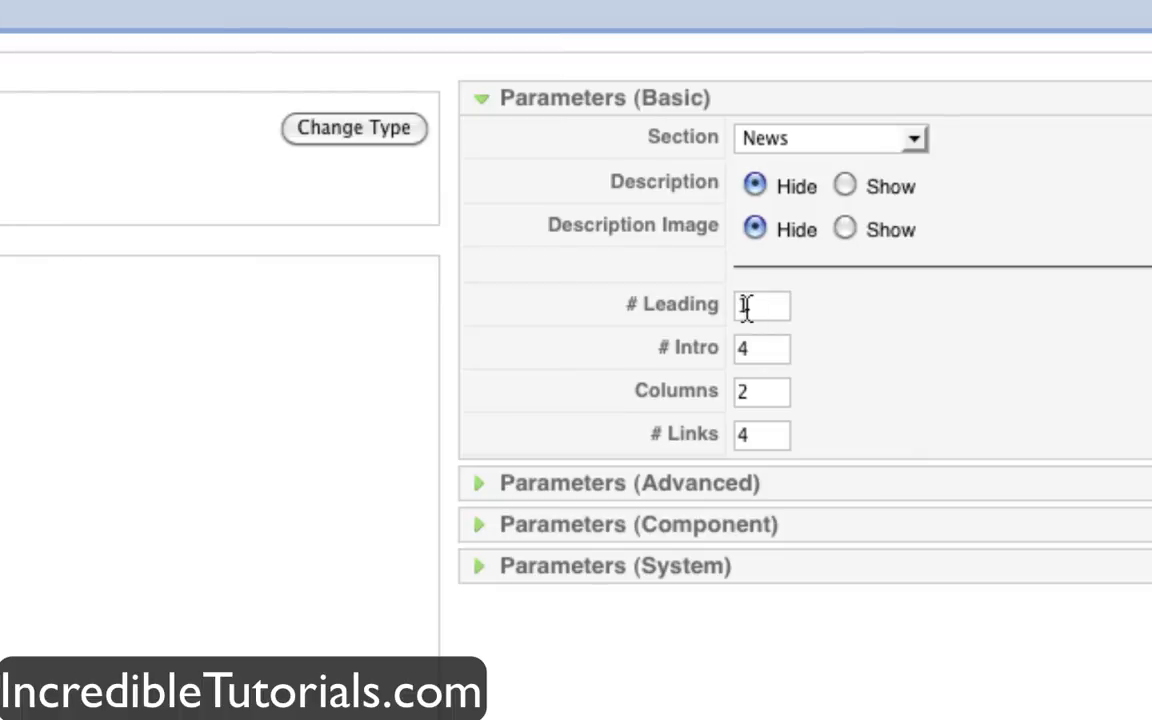
# - Apply the News item, reload the site, and browse the News blog page
pyautogui.click(985, 188)
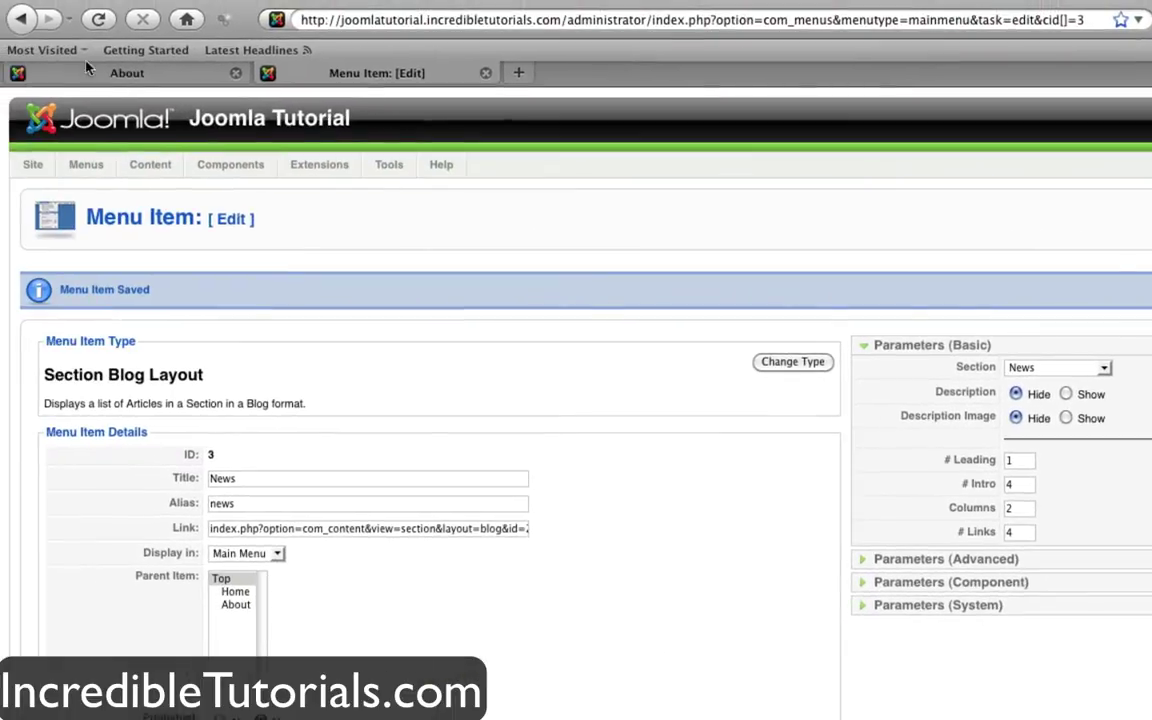
pyautogui.click(110, 78)
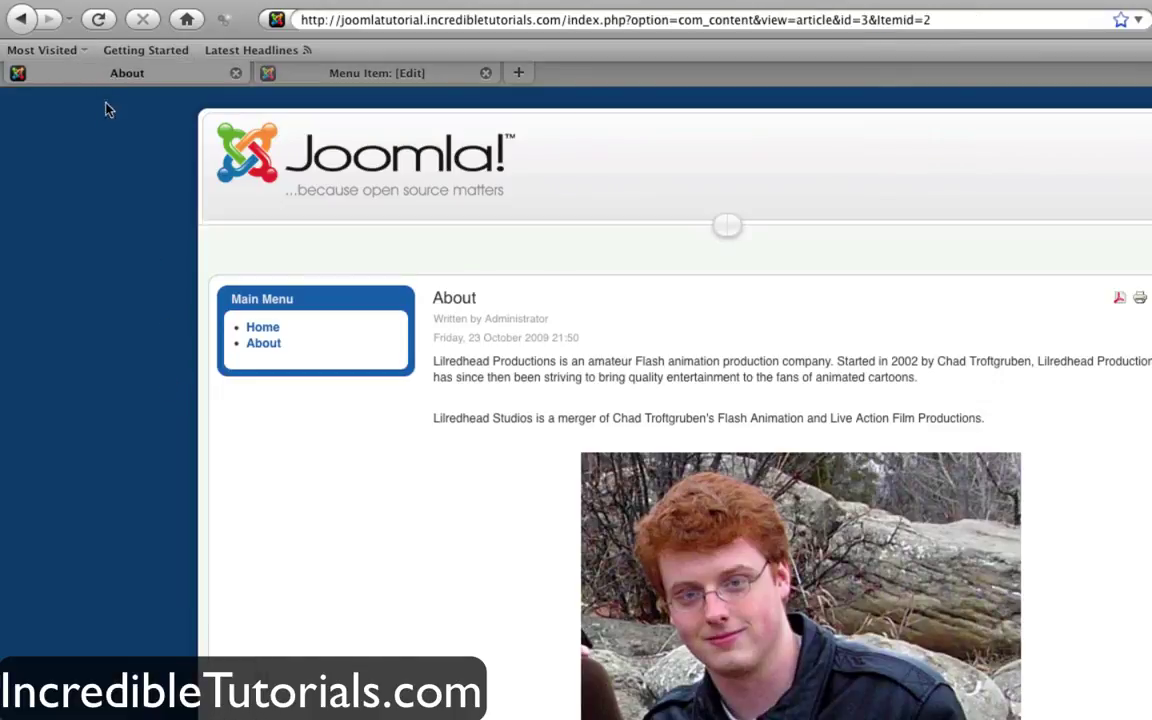
pyautogui.click(97, 19)
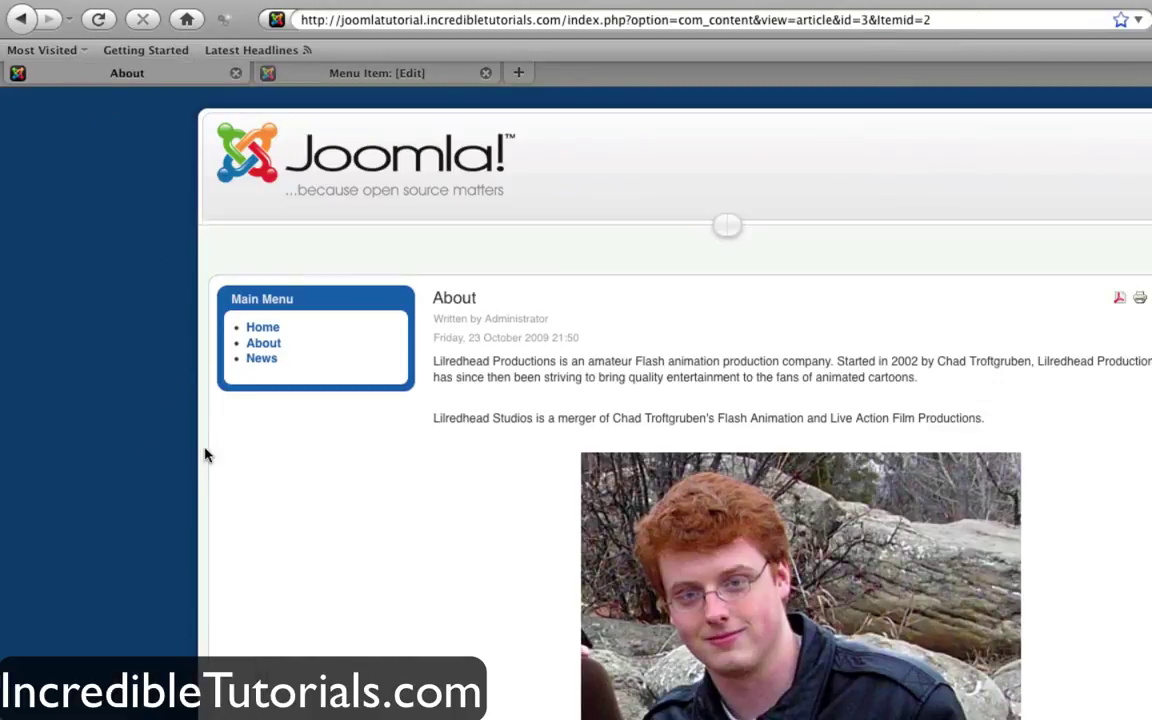
pyautogui.click(261, 362)
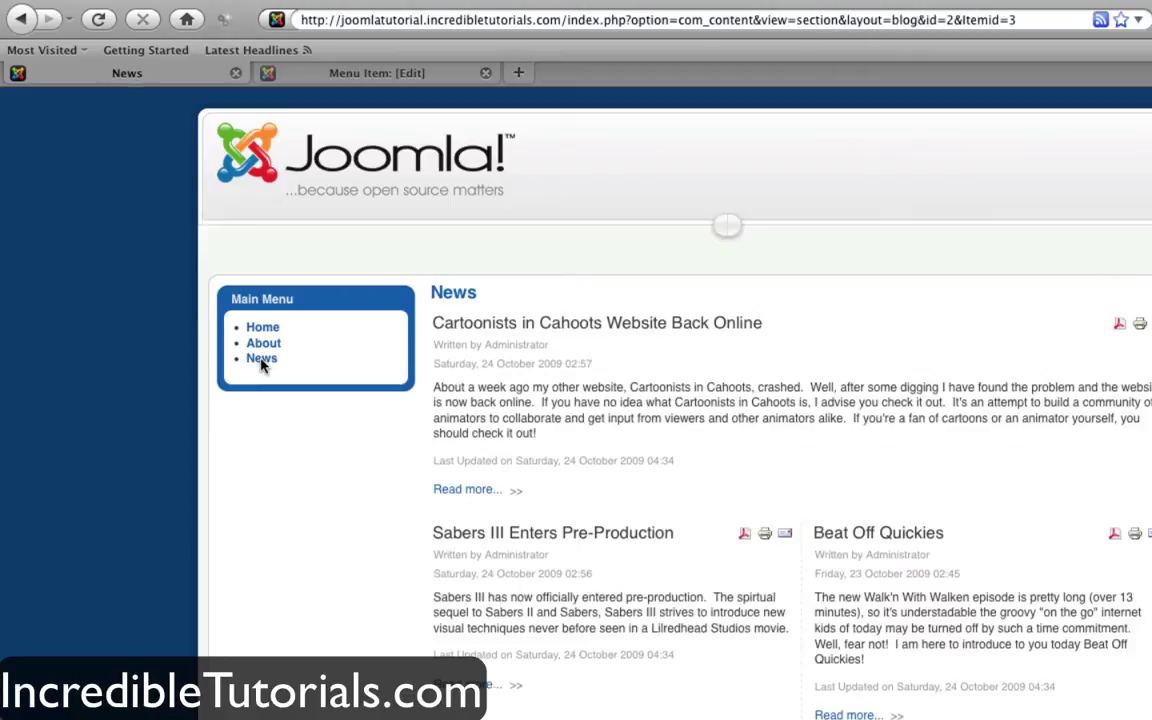
pyautogui.scroll(-3, 110, 392)
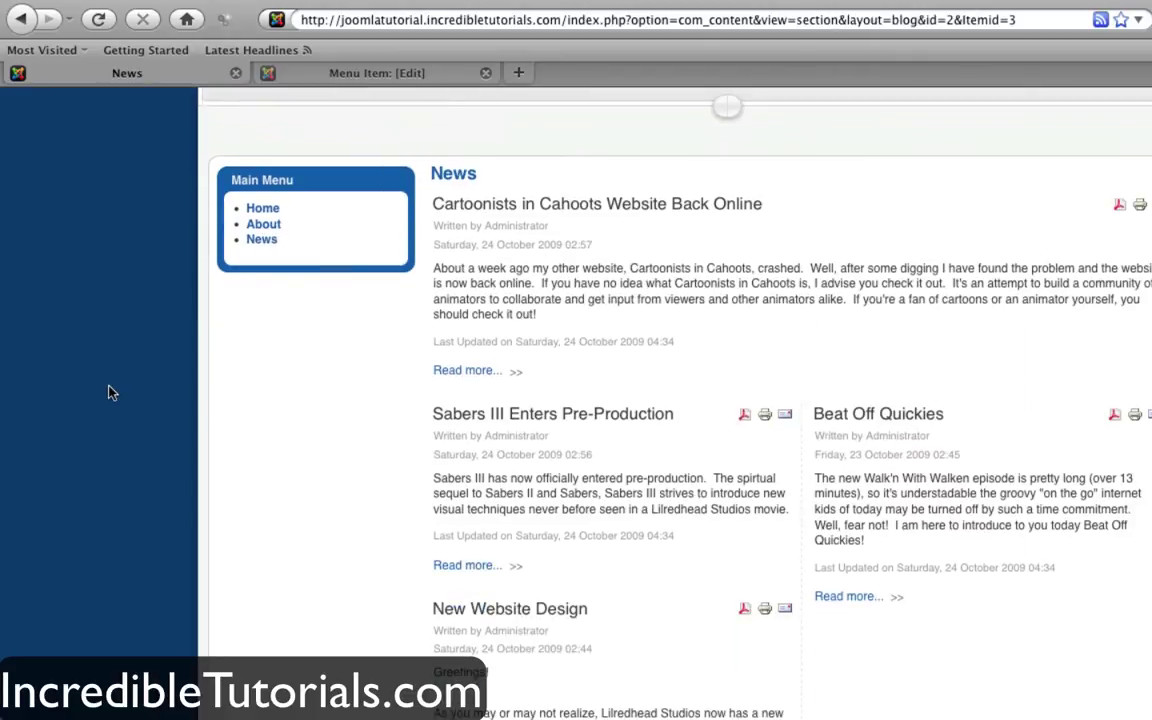
pyautogui.scroll(-1, 110, 392)
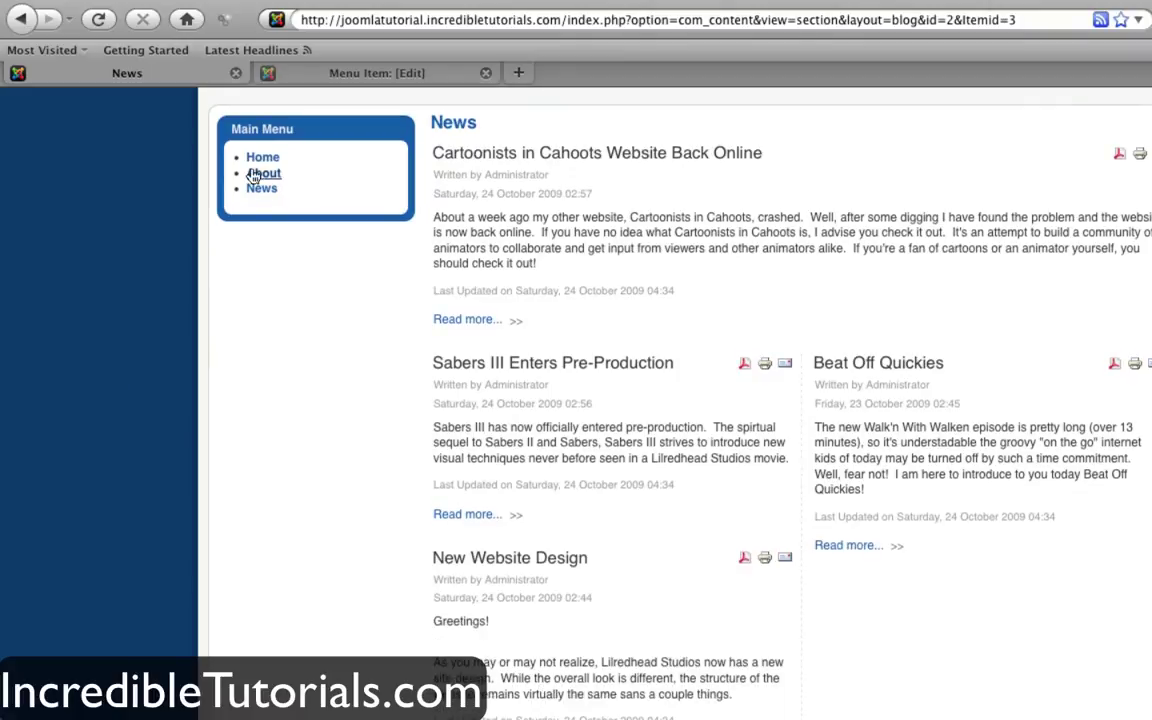
pyautogui.scroll(-1, 165, 254)
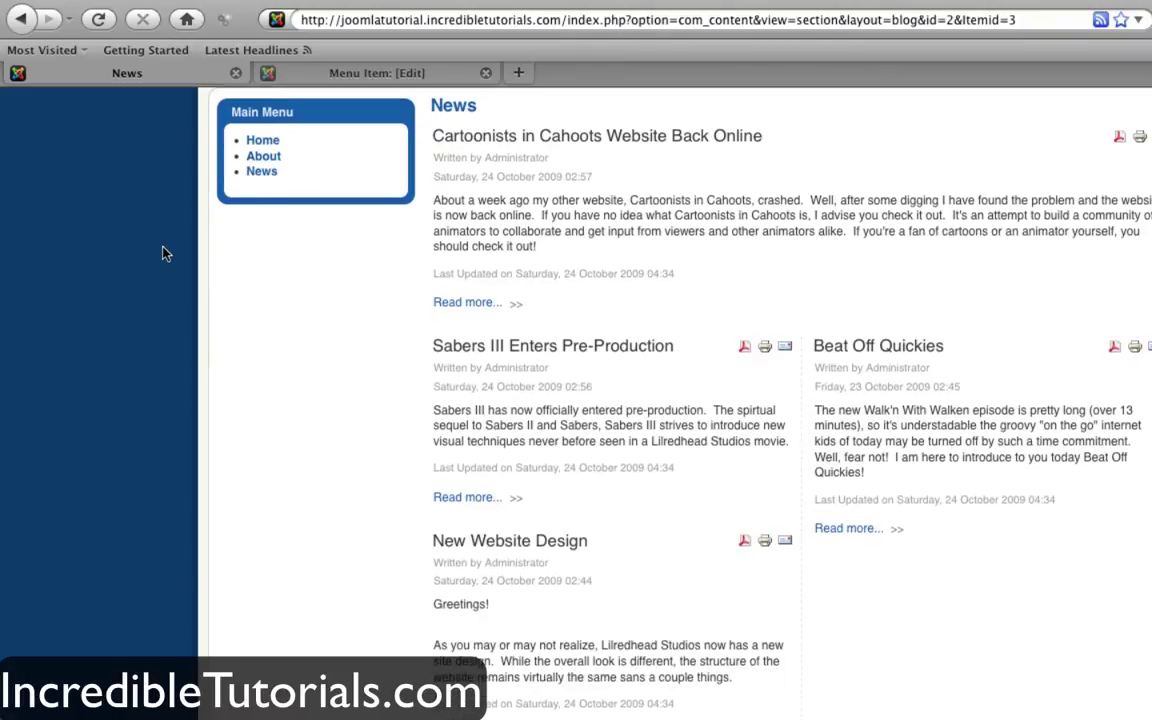
pyautogui.scroll(1, 166, 254)
pyautogui.scroll(-1, 166, 254)
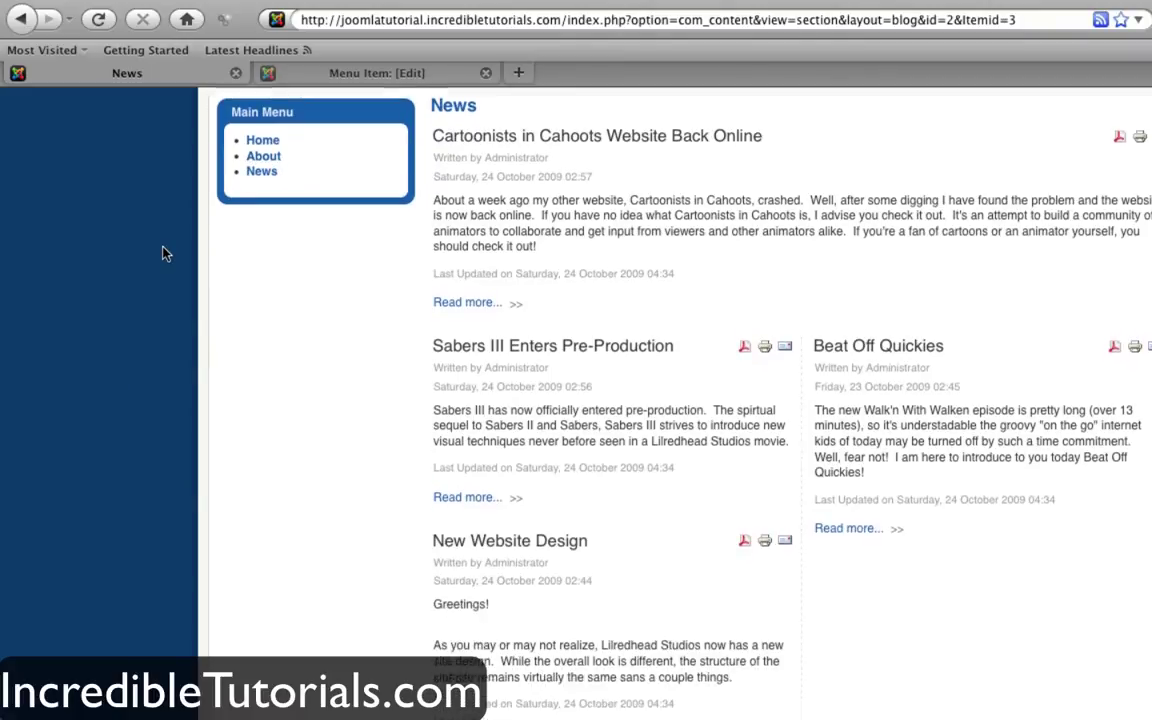
pyautogui.scroll(1, 166, 254)
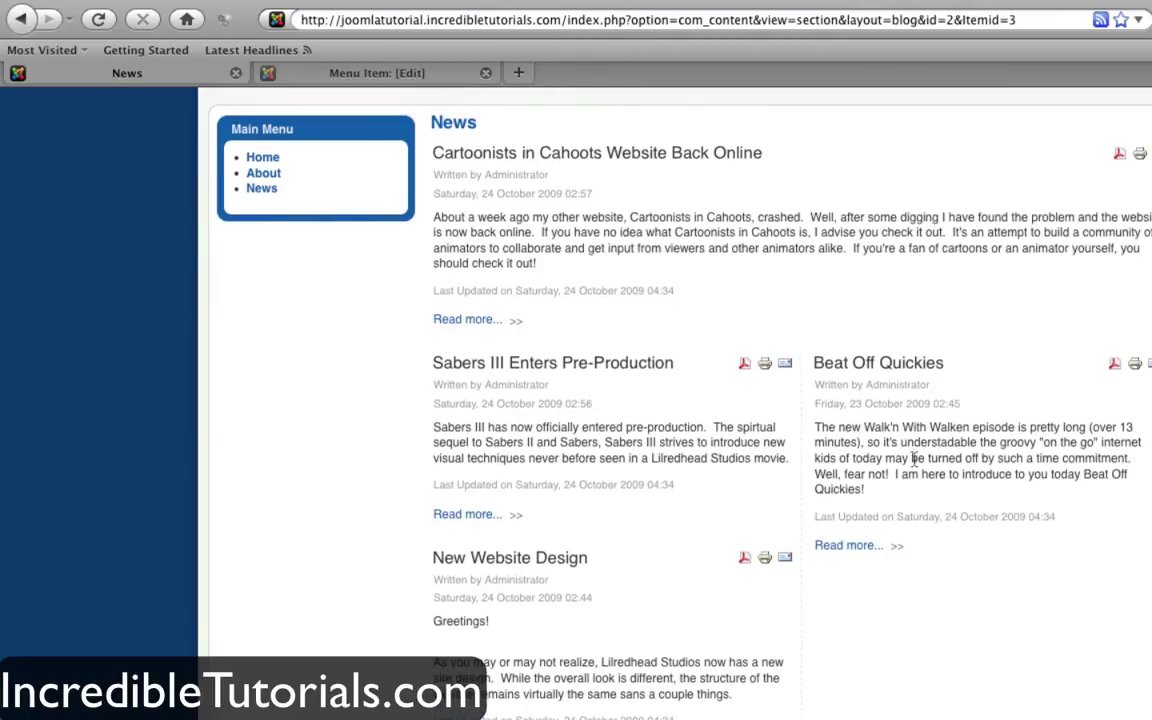
# - Read the full Sabers III article, then return to the News blog page
pyautogui.click(464, 514)
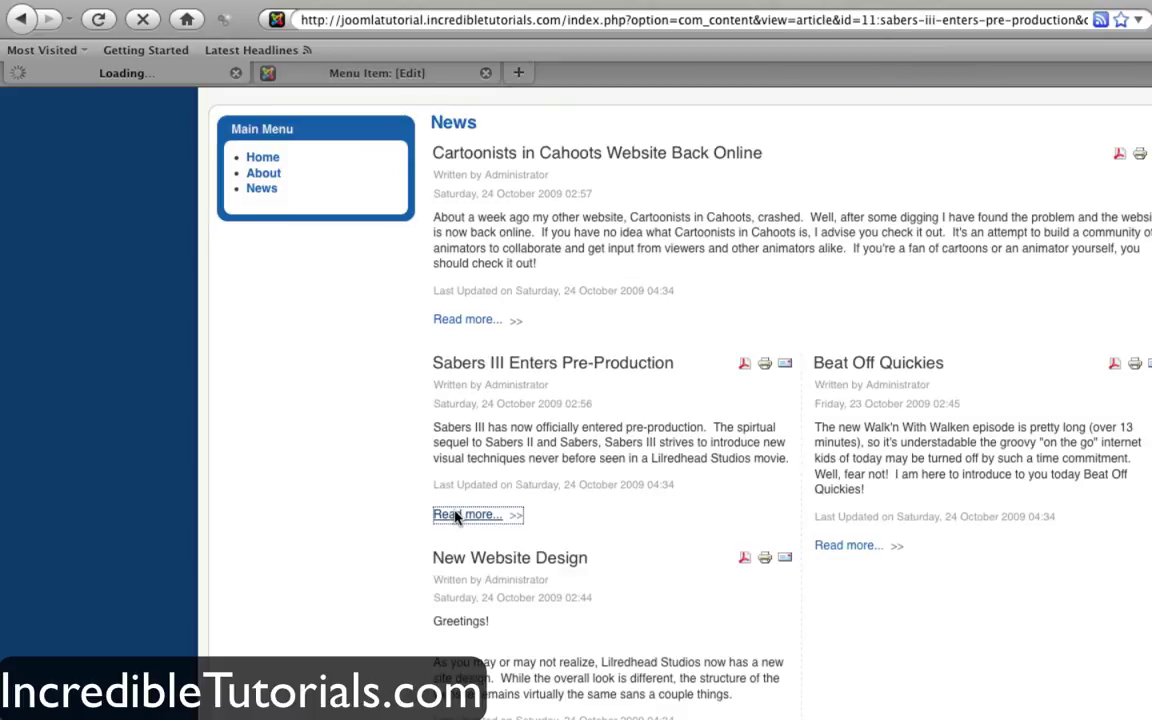
pyautogui.scroll(-8, 346, 544)
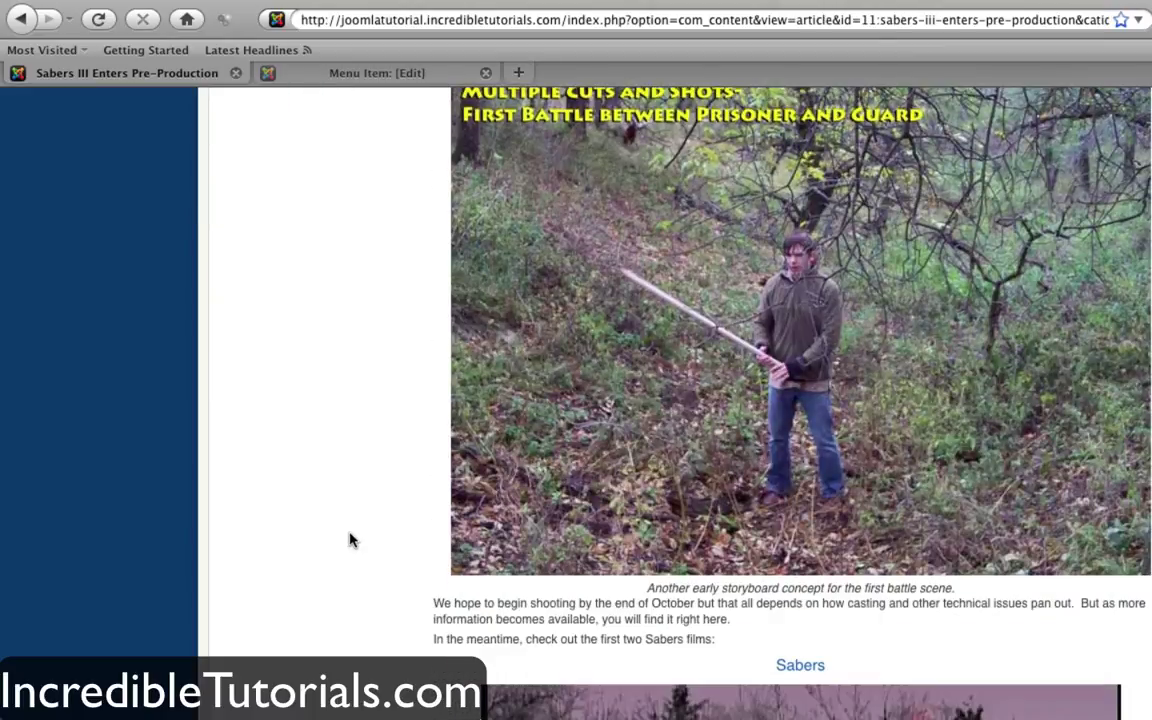
pyautogui.scroll(10, 350, 545)
pyautogui.click(18, 20)
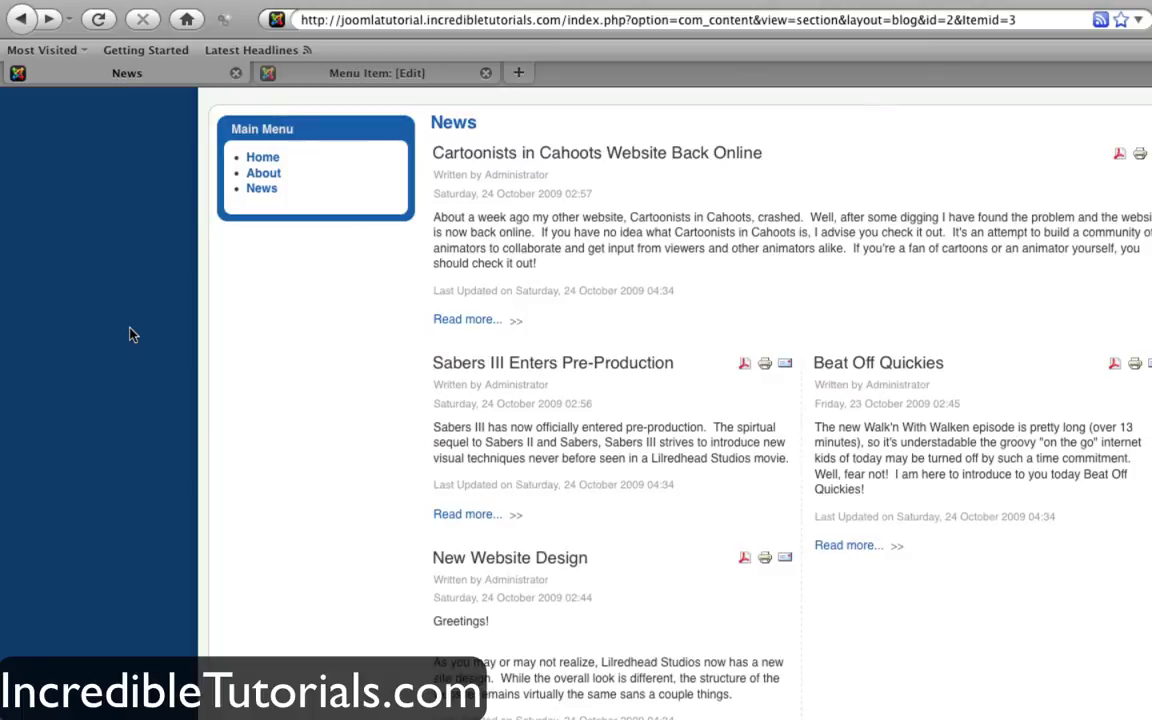
# - Change the News menu item's # Leading value from 1 to 2
pyautogui.click(335, 80)
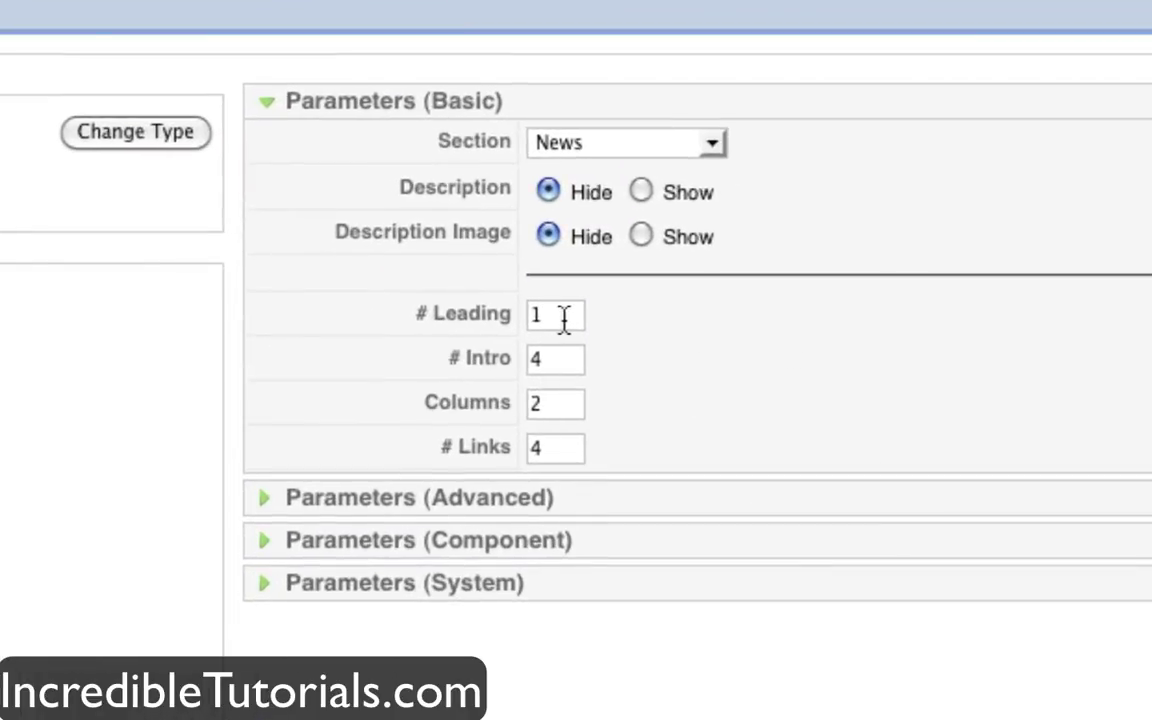
pyautogui.click(562, 318)
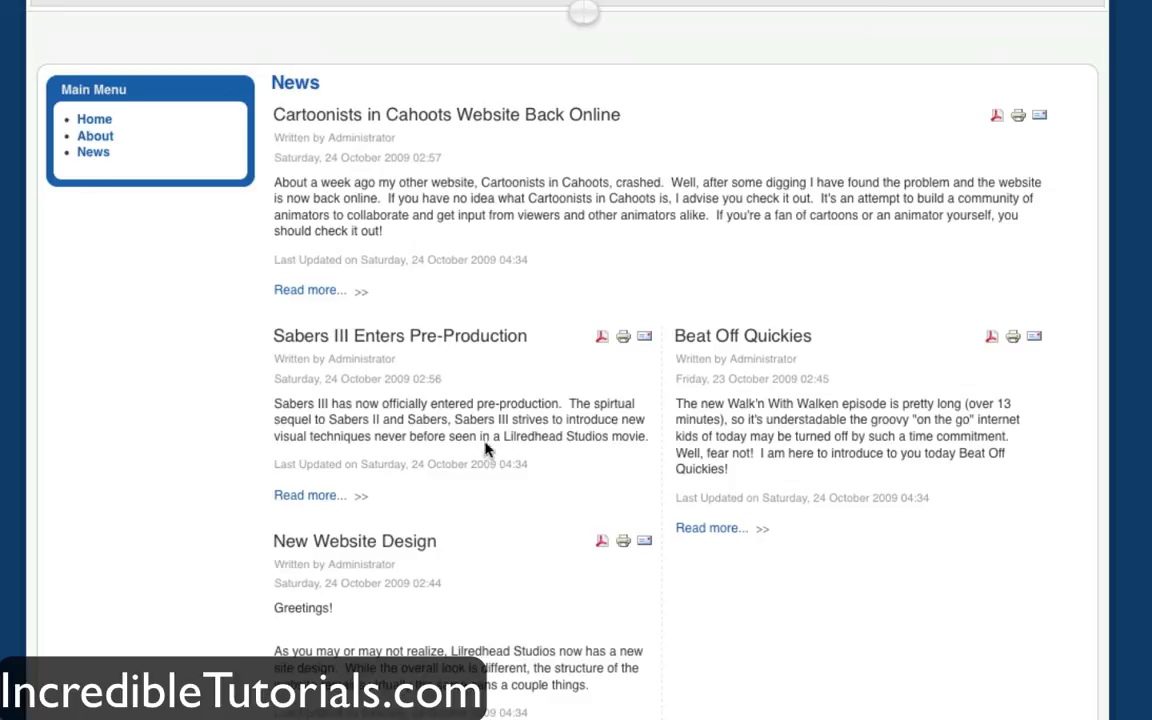
pyautogui.scroll(-2, 470, 400)
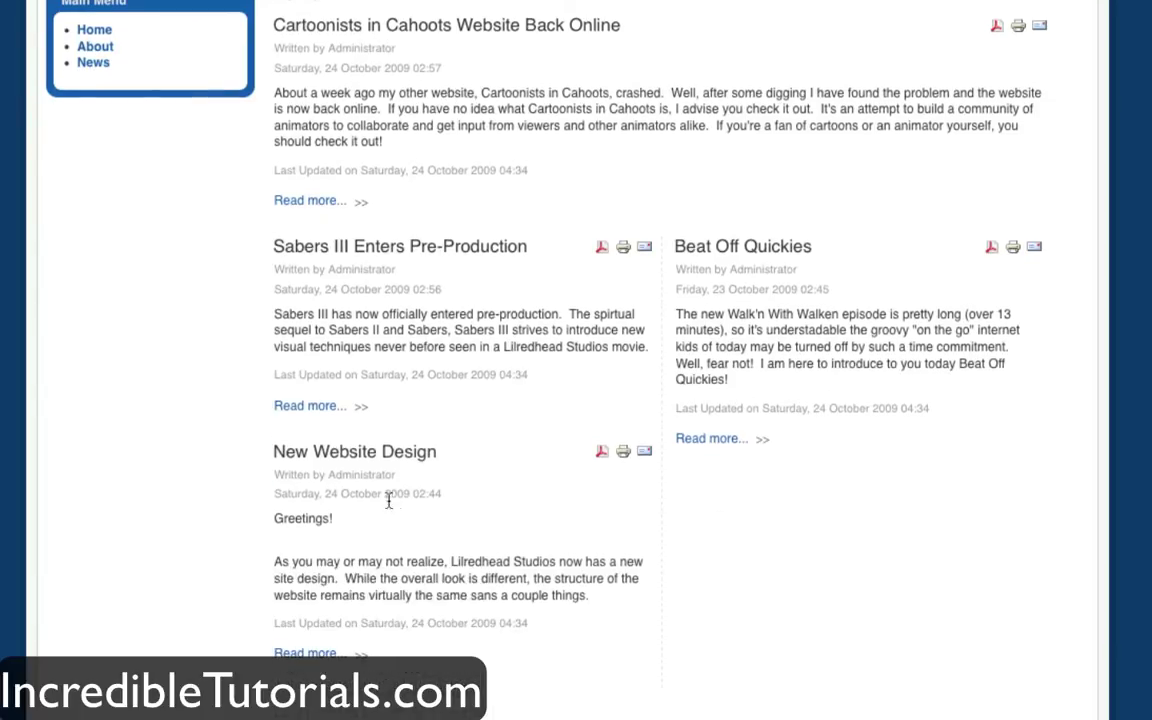
pyautogui.scroll(2, 500, 465)
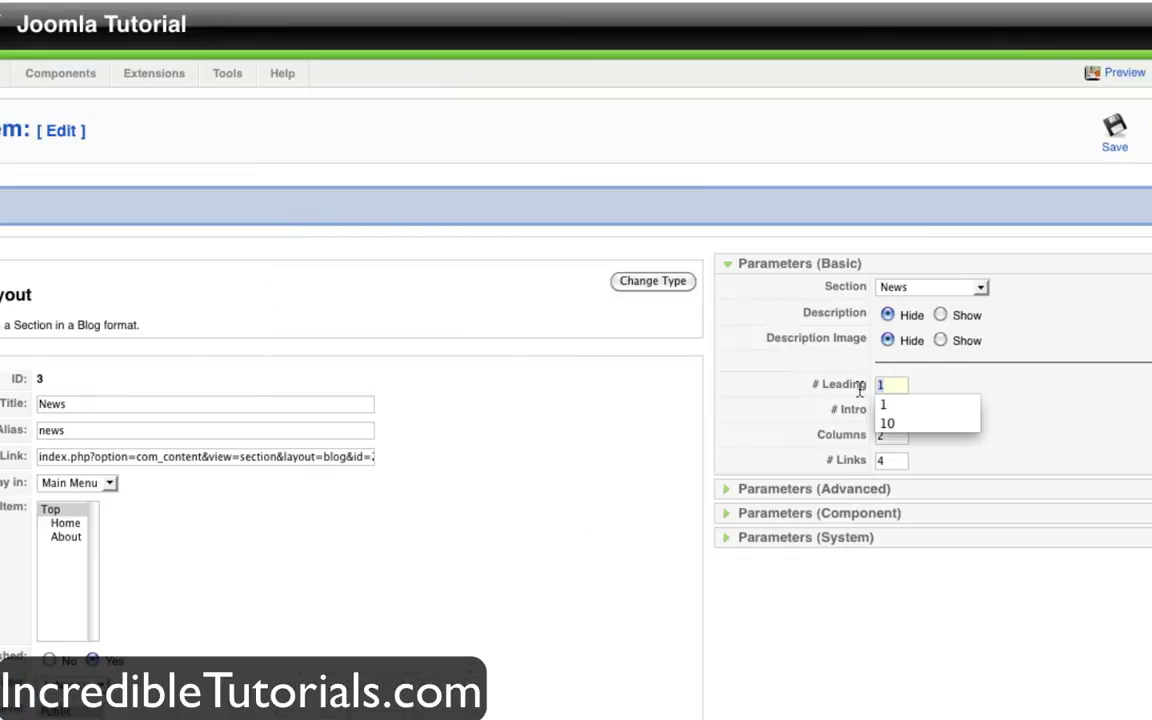
pyautogui.press('BackSpace')
pyautogui.write('2')
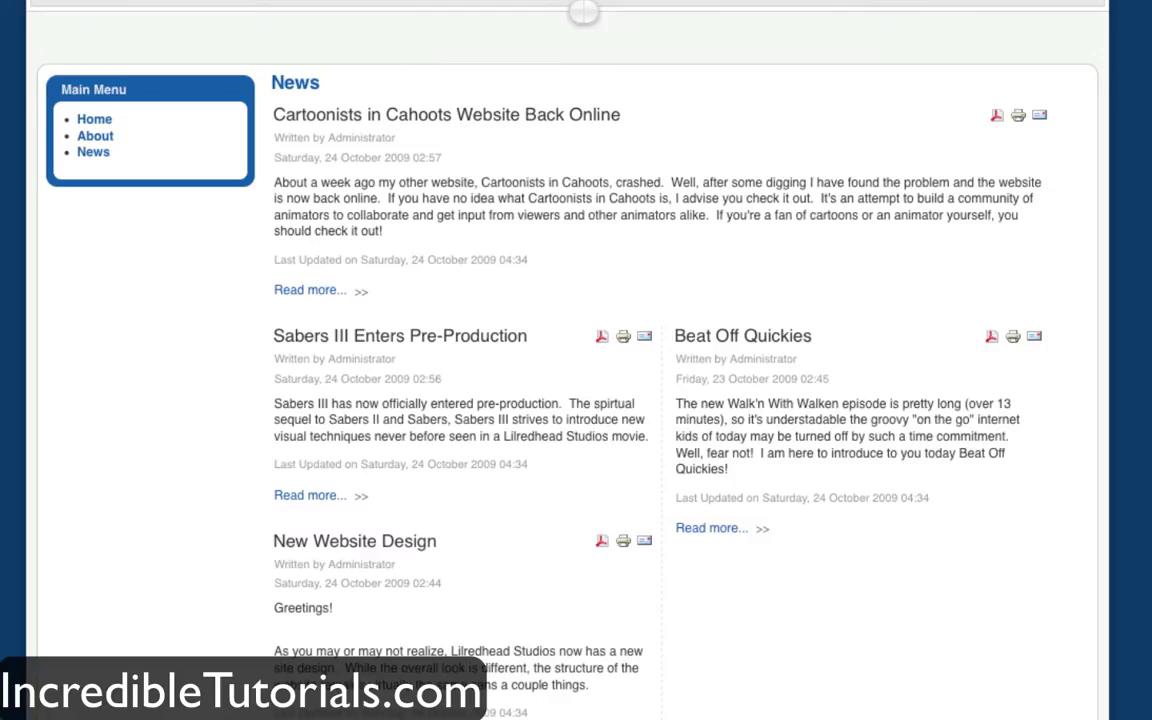
# - Reload the News page and check that two leading articles now appear
pyautogui.press('super+r')
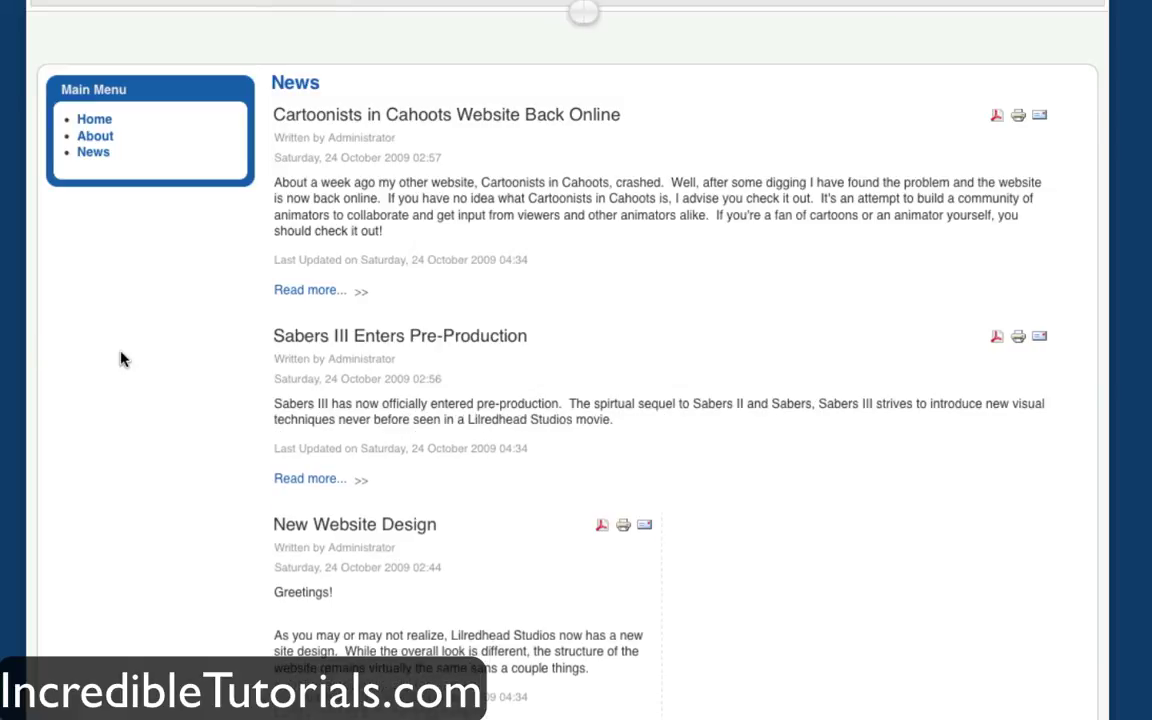
pyautogui.scroll(-1, 122, 358)
pyautogui.scroll(-2, 125, 354)
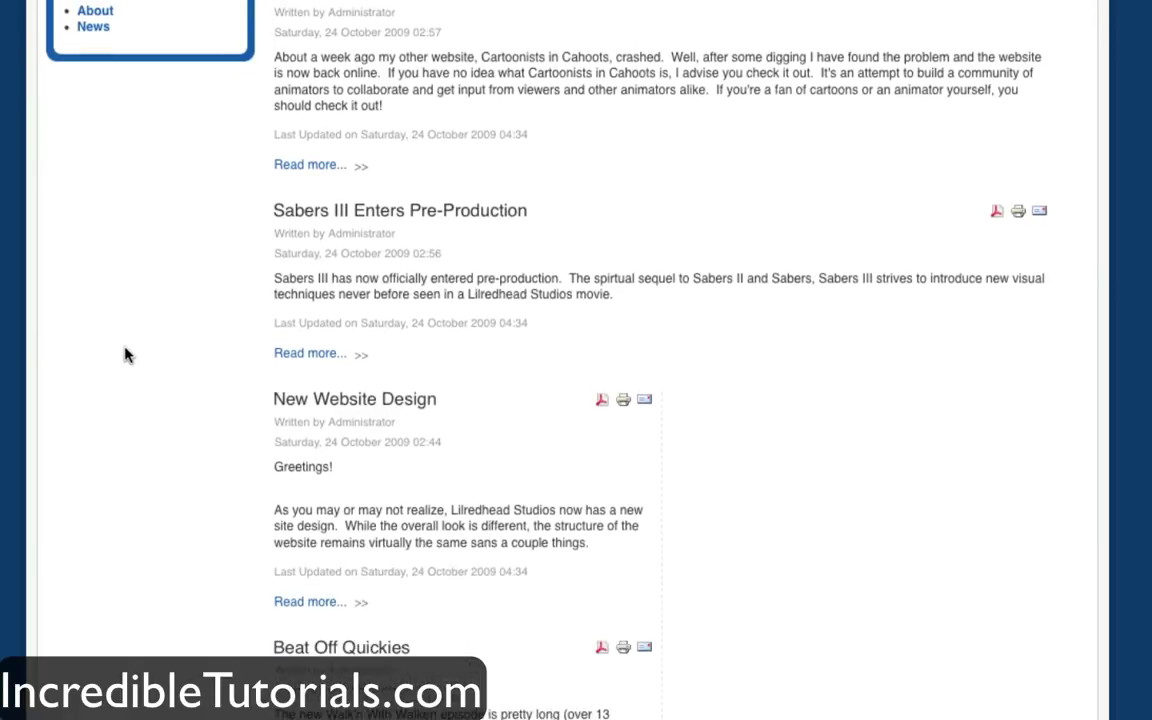
pyautogui.scroll(-1, 125, 354)
pyautogui.scroll(2, 125, 354)
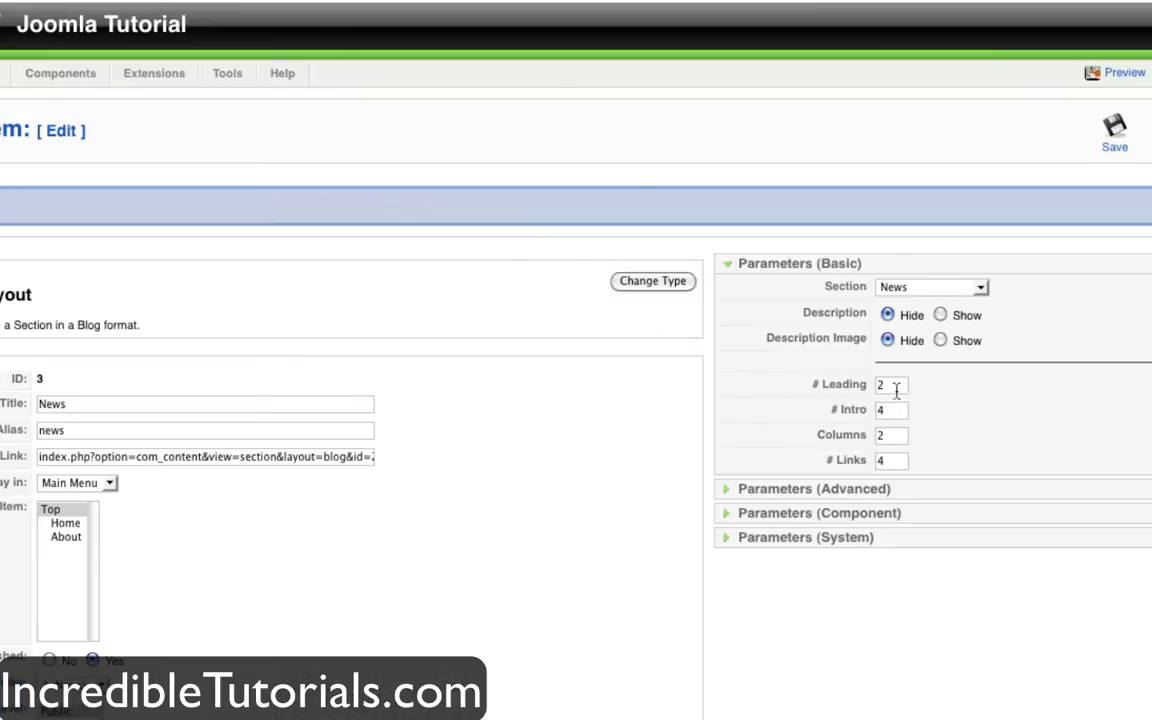
# - Replace the # Leading value with 0 in the News menu item parameters
pyautogui.doubleClick(896, 388)
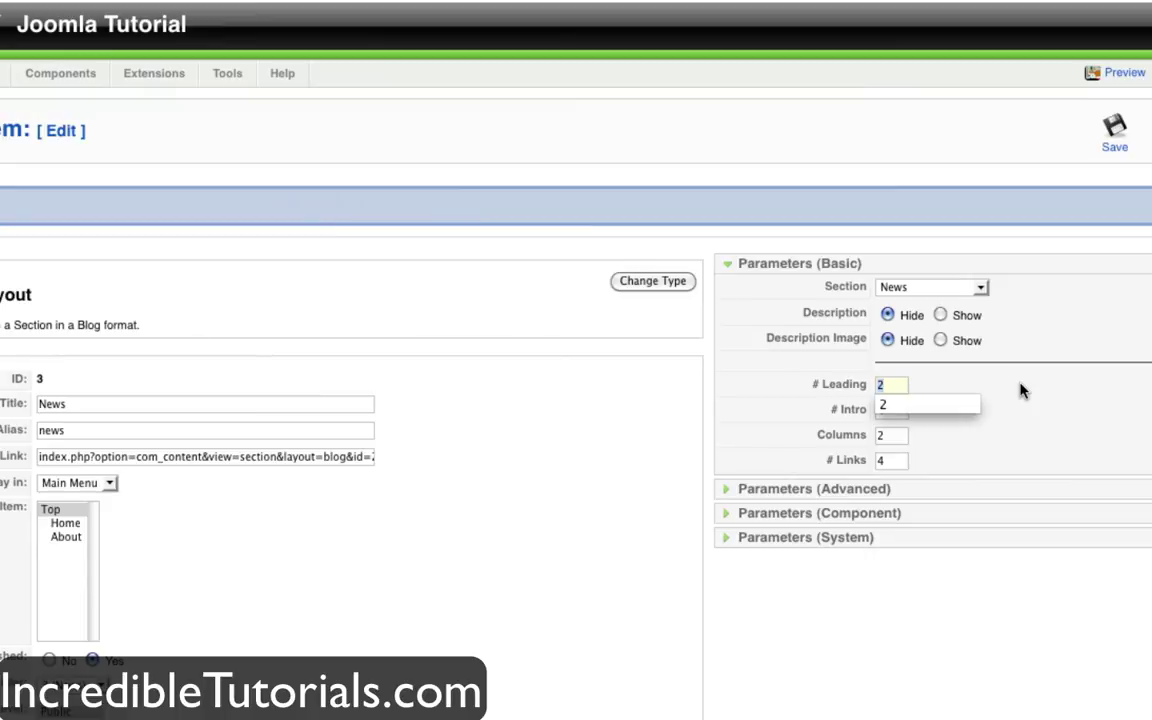
pyautogui.write('0')
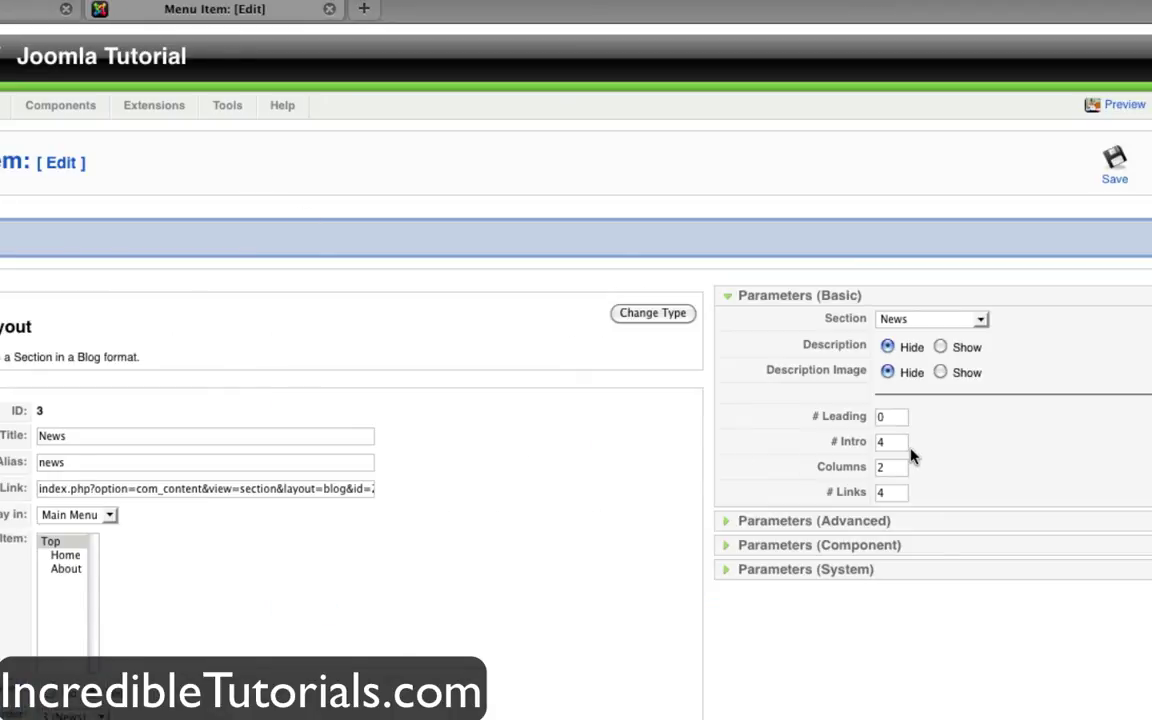
pyautogui.click(884, 442)
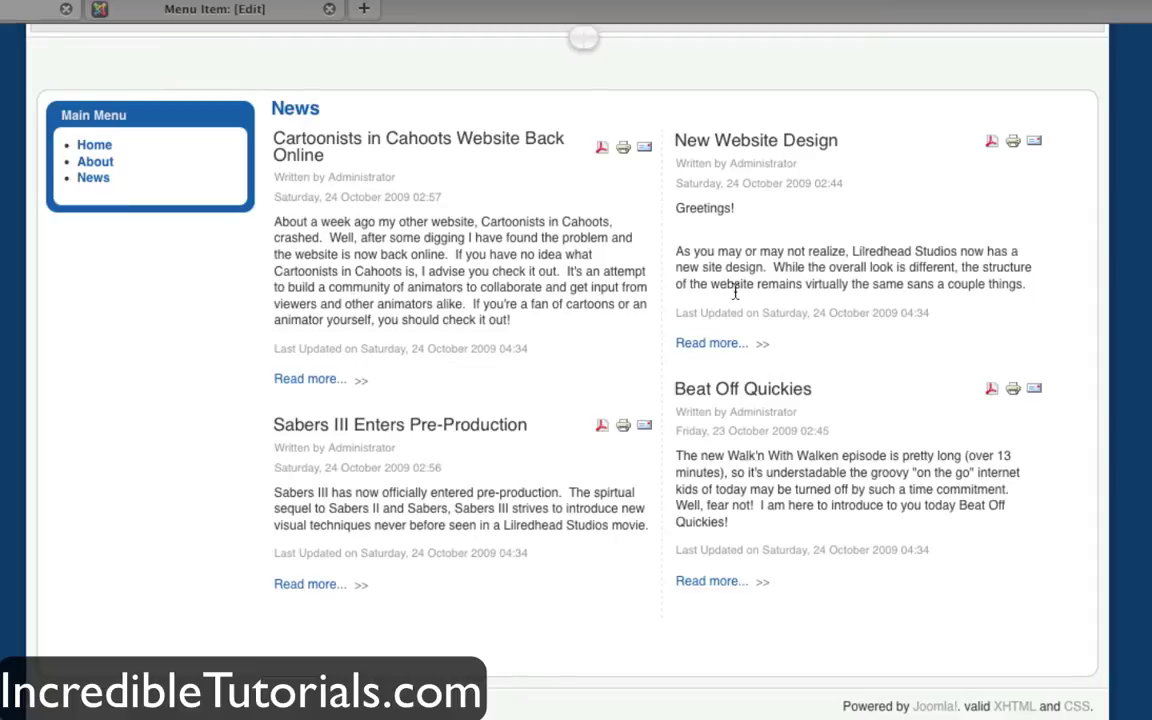
# - Set # Intro to 2 and save the News menu item
pyautogui.click(210, 10)
pyautogui.doubleClick(884, 443)
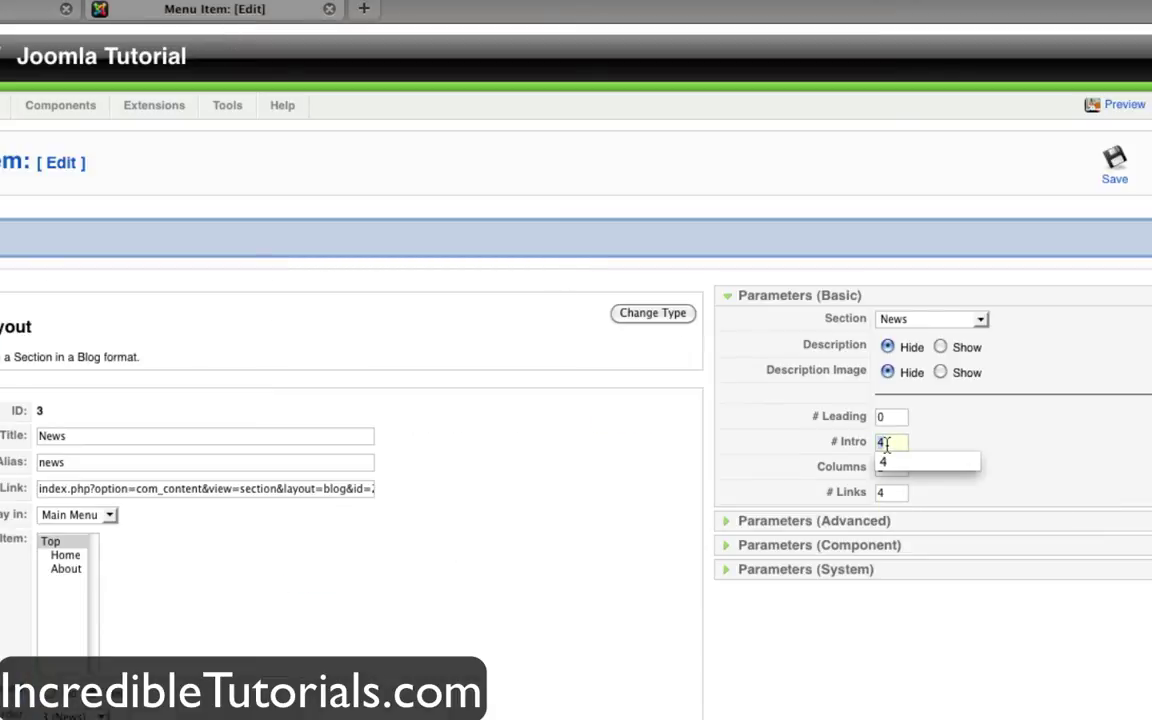
pyautogui.write('2')
pyautogui.click(1114, 165)
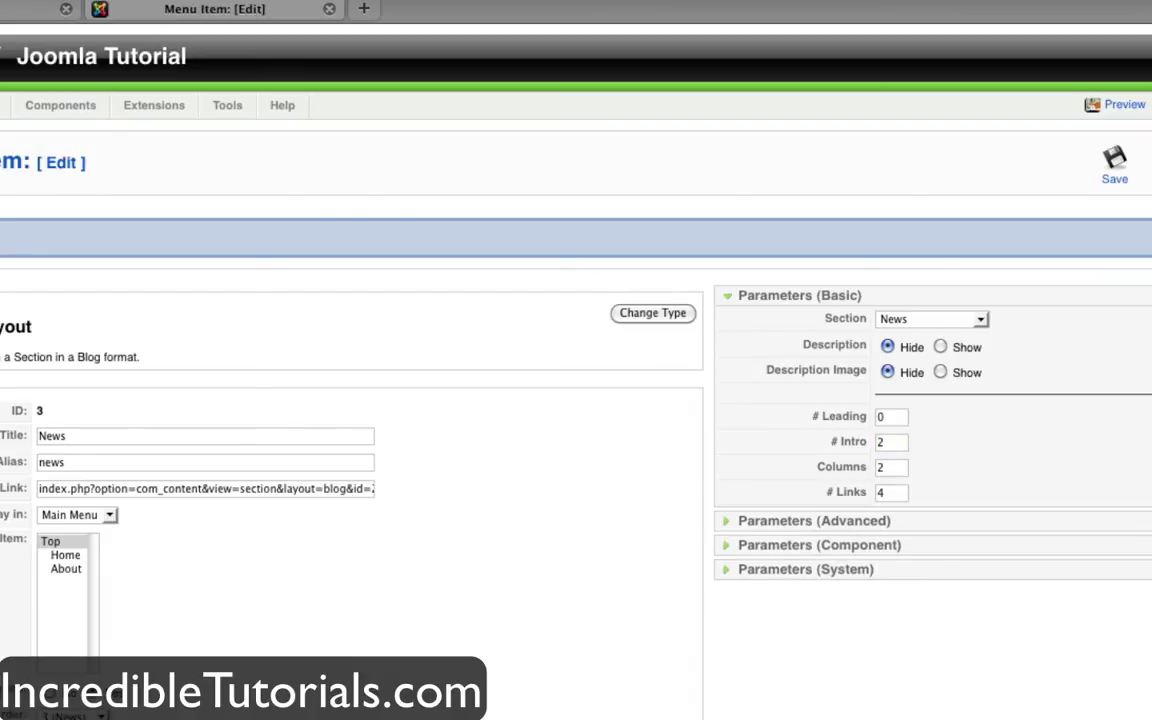
# - Reload the News blog and check both pages of two intro articles
pyautogui.click(30, 9)
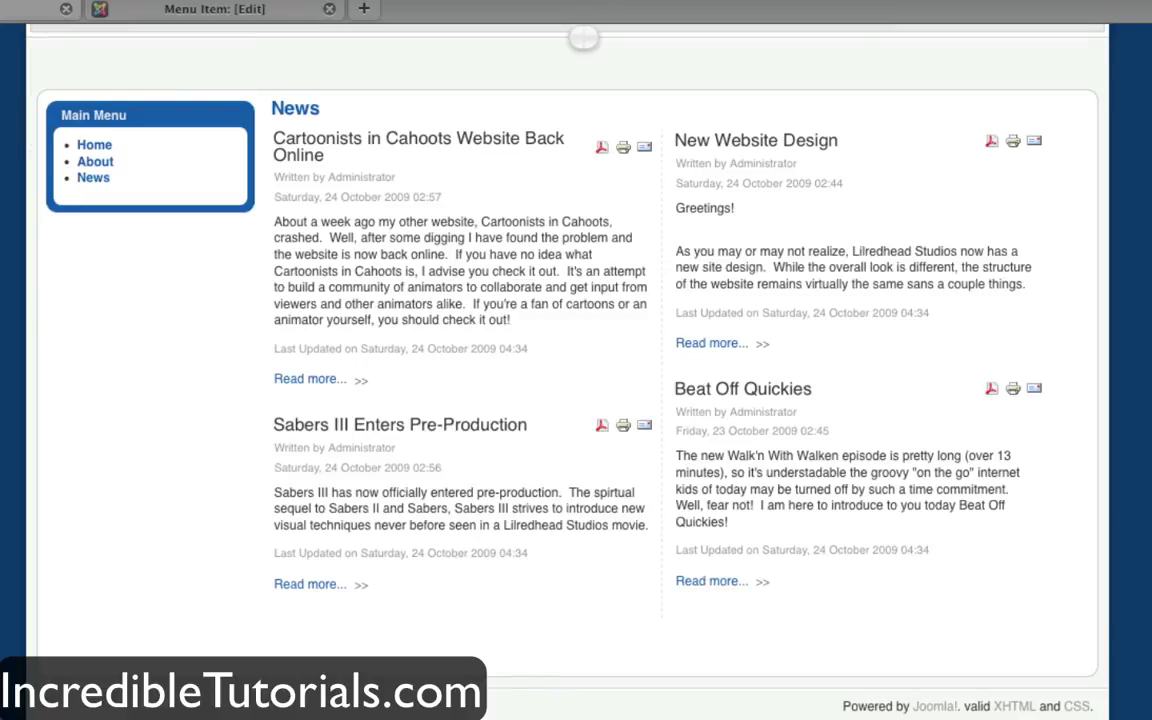
pyautogui.press('super+r')
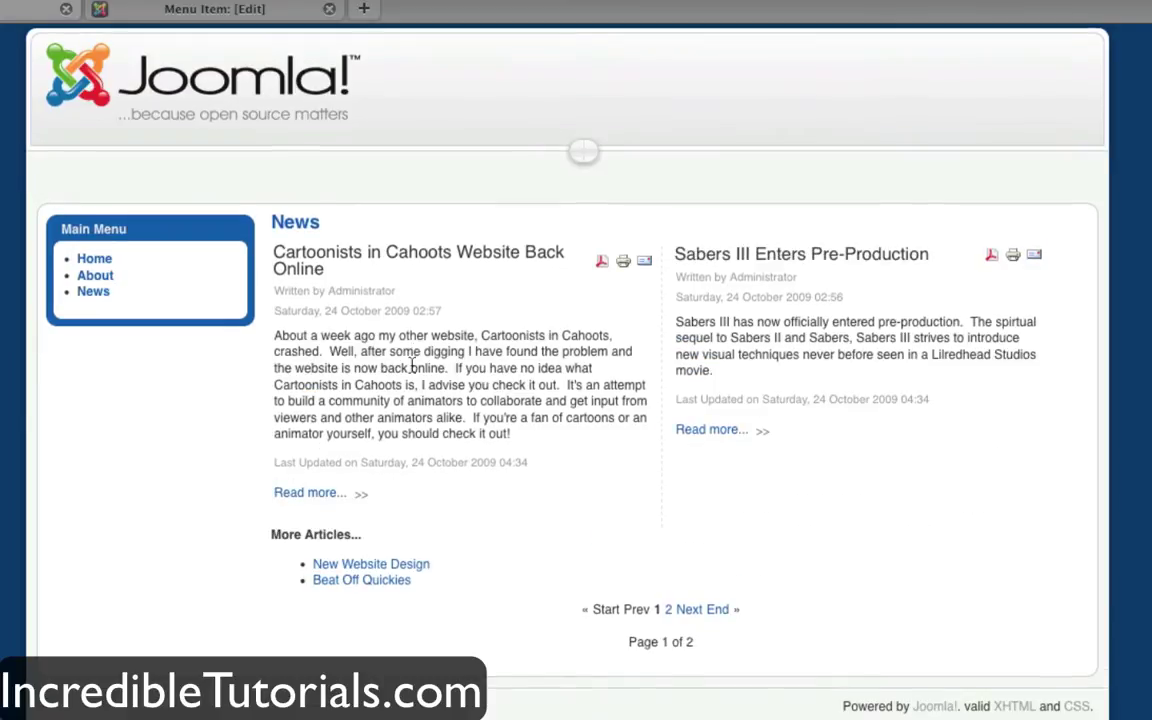
pyautogui.click(688, 618)
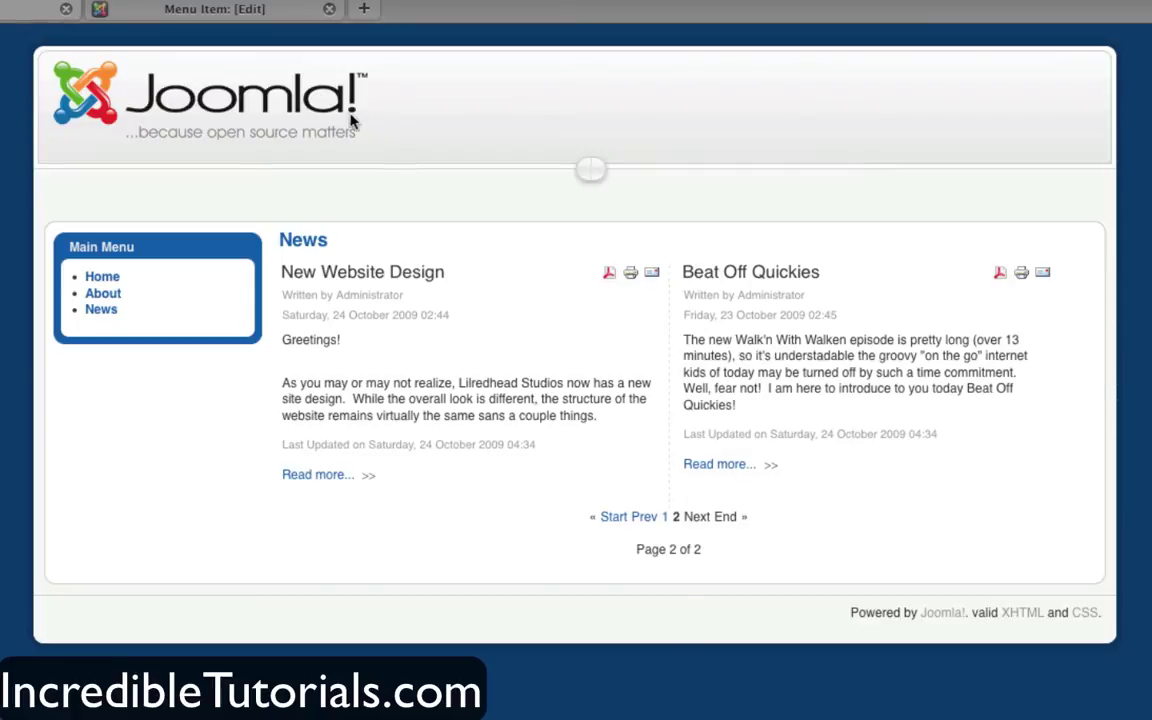
pyautogui.click(219, 10)
pyautogui.doubleClick(890, 441)
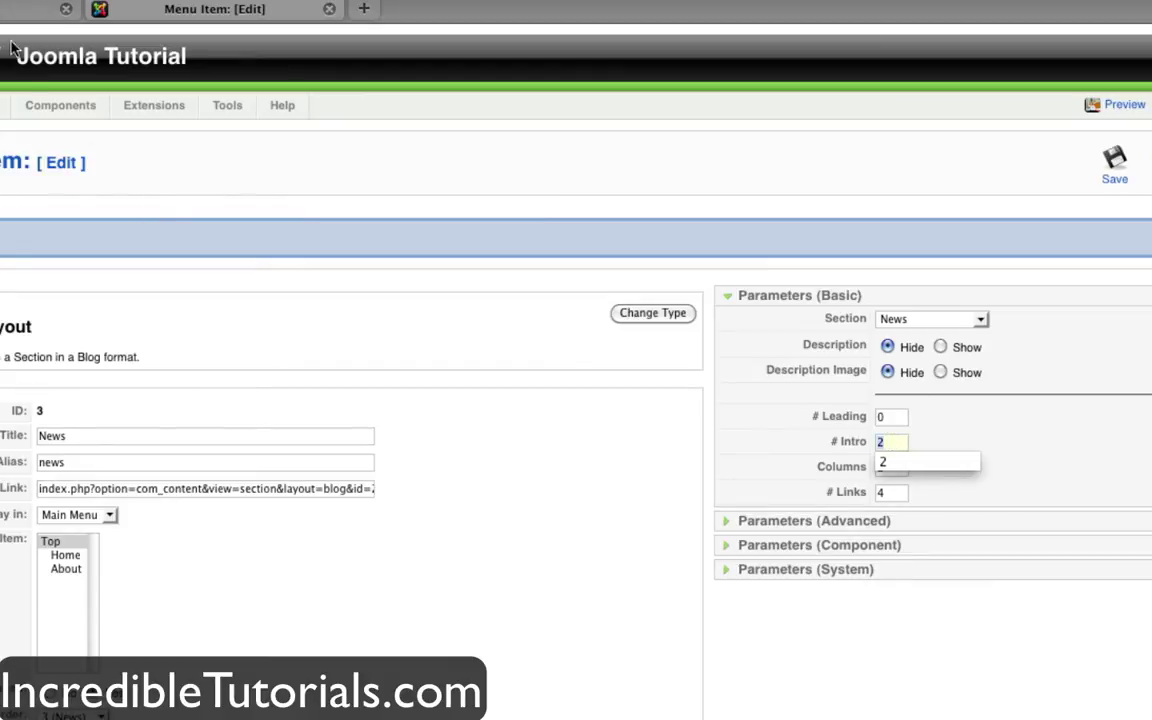
pyautogui.click(30, 9)
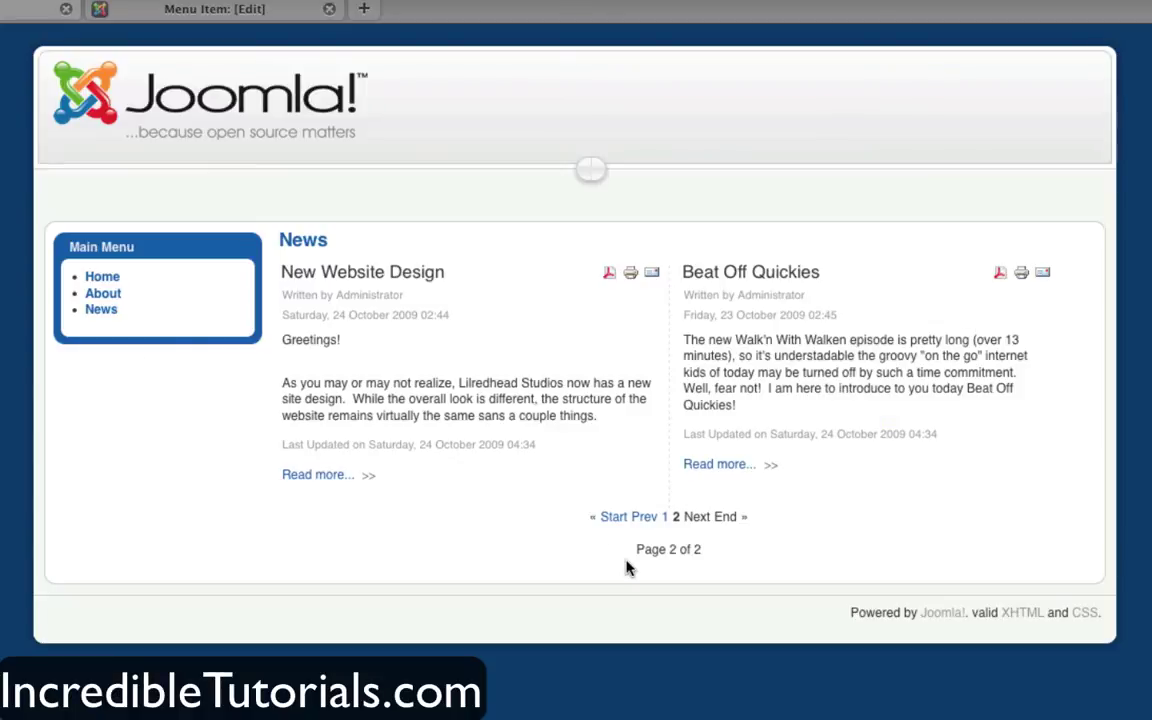
pyautogui.click(668, 520)
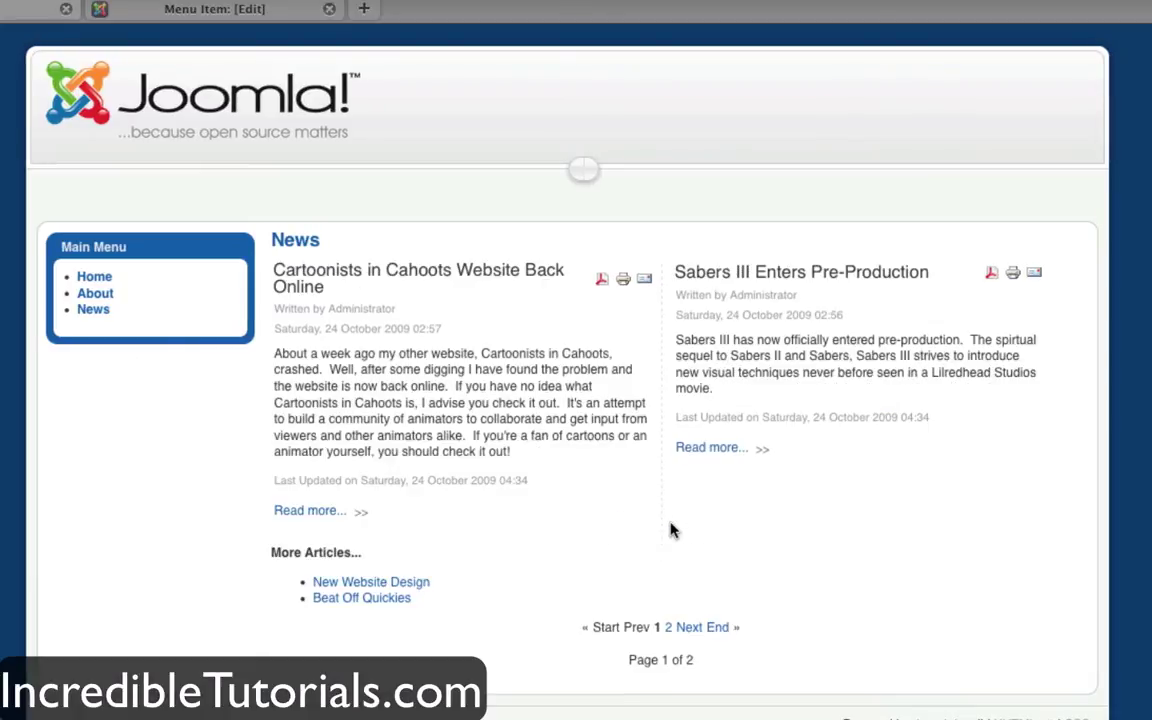
# - Set Columns to 1, apply, and reload the News page to see stacked articles
pyautogui.press('super+w')
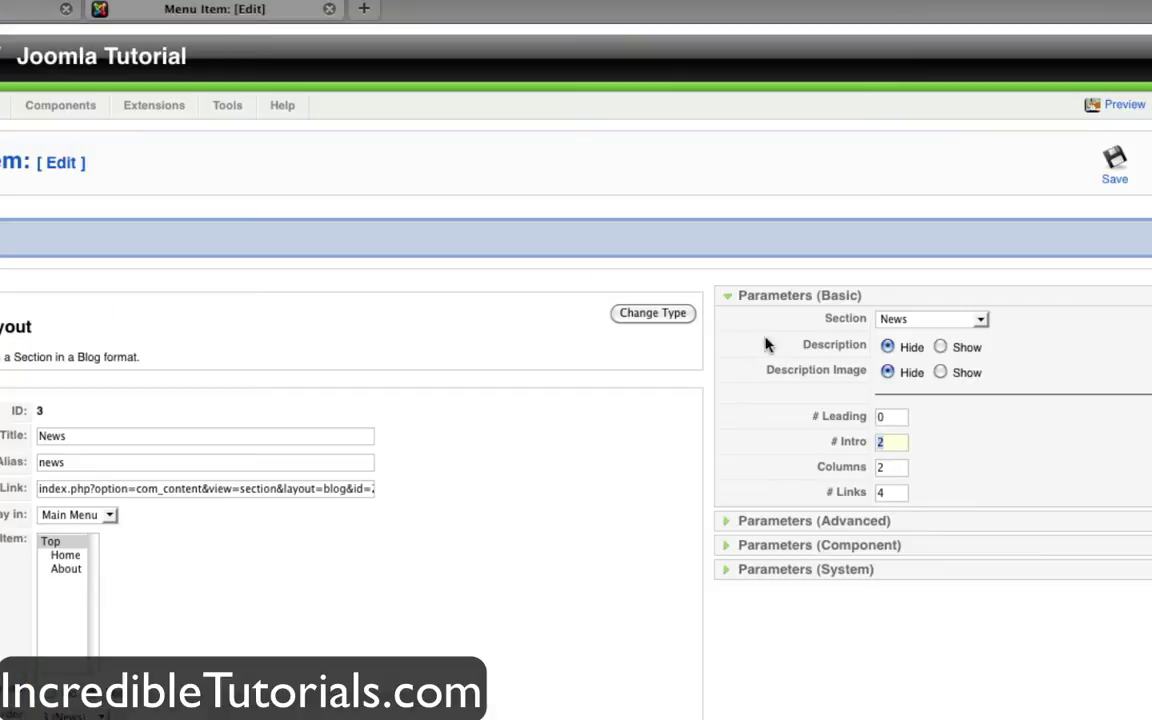
pyautogui.scroll(-3, 850, 360)
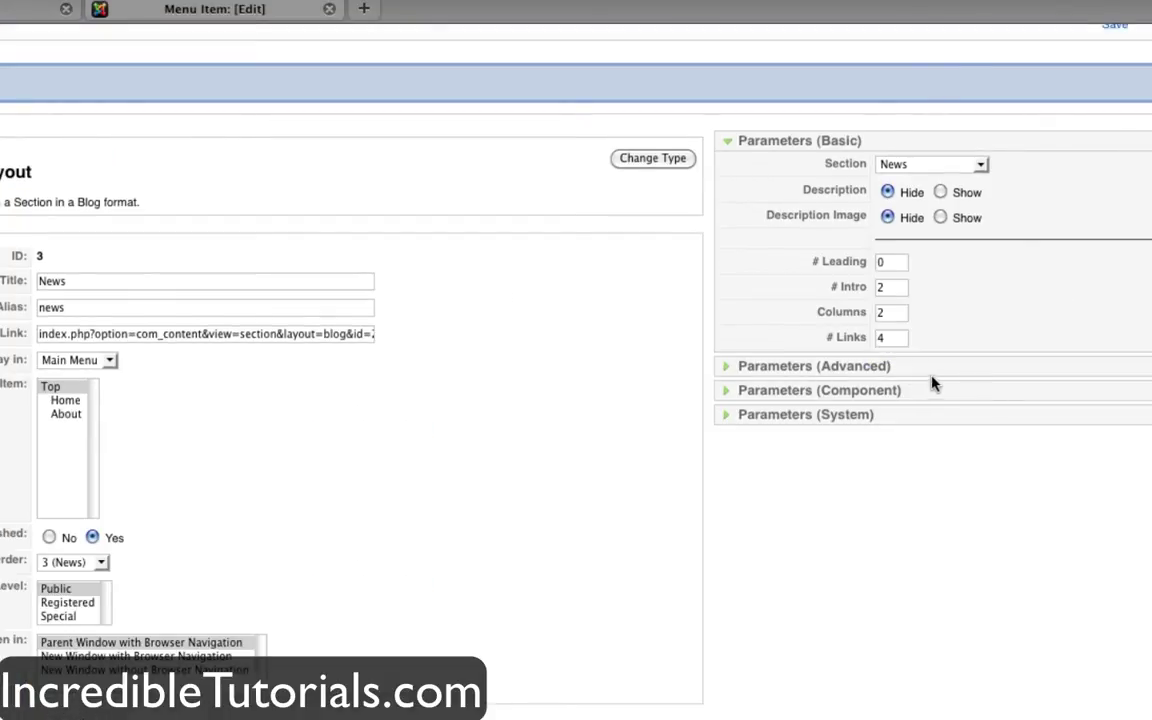
pyautogui.doubleClick(896, 312)
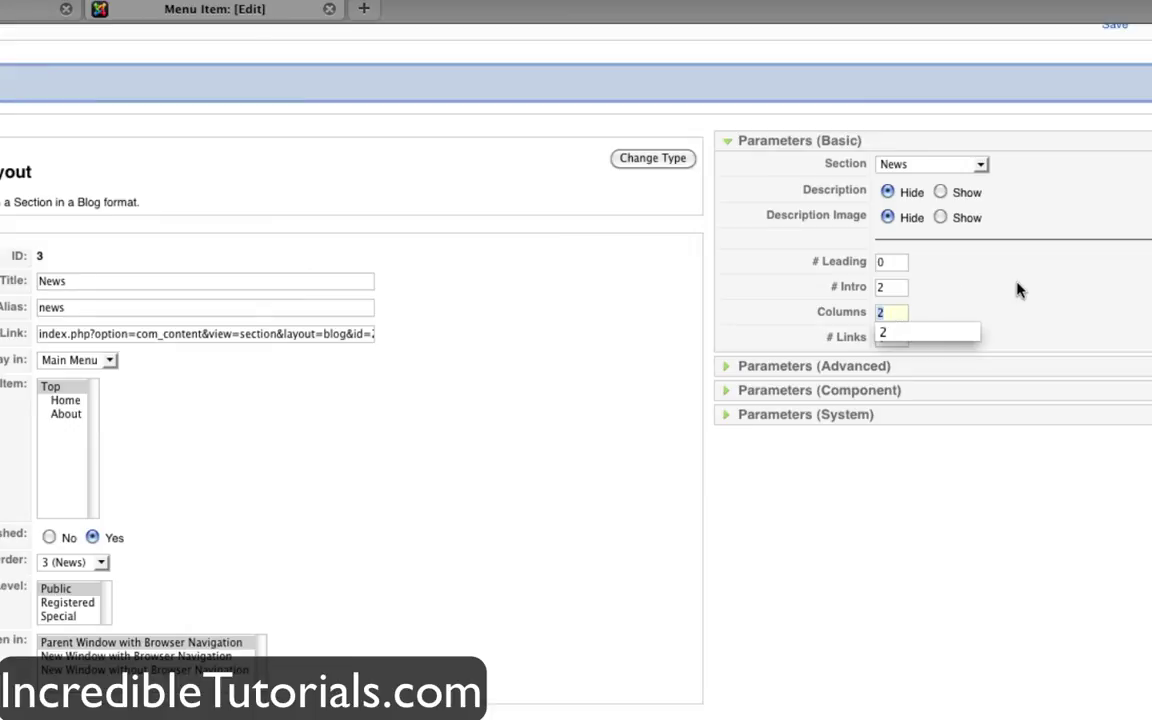
pyautogui.write('1')
pyautogui.scroll(3, 1016, 288)
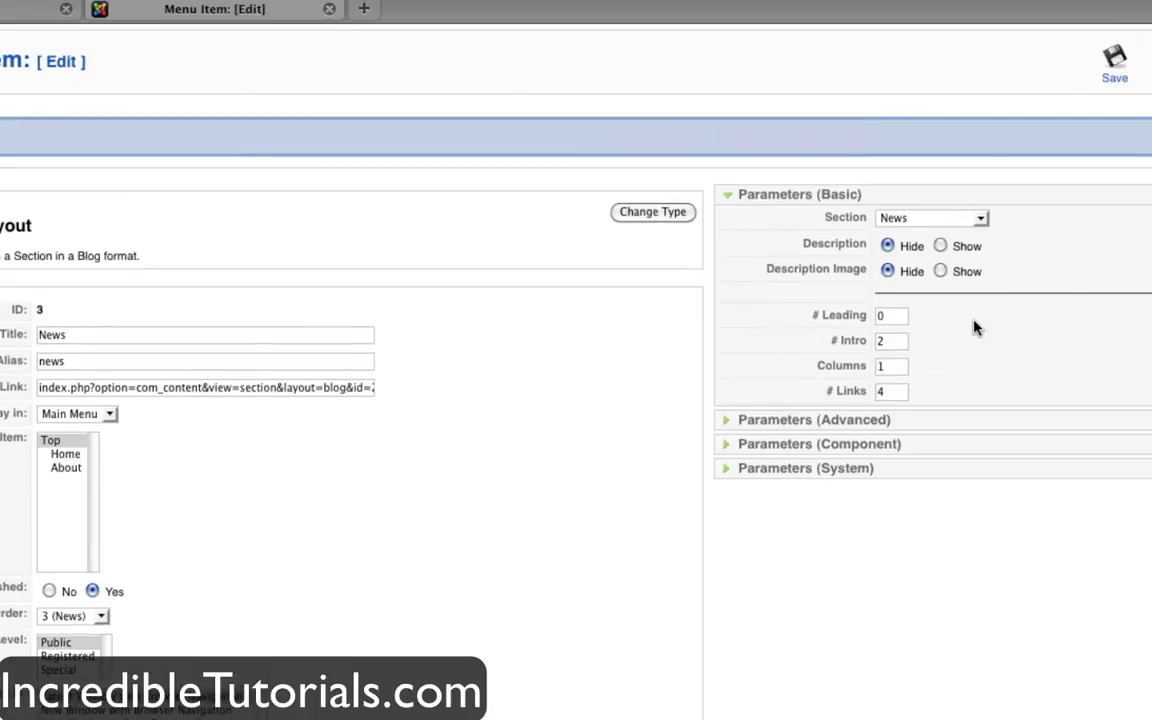
pyautogui.click(1148, 162)
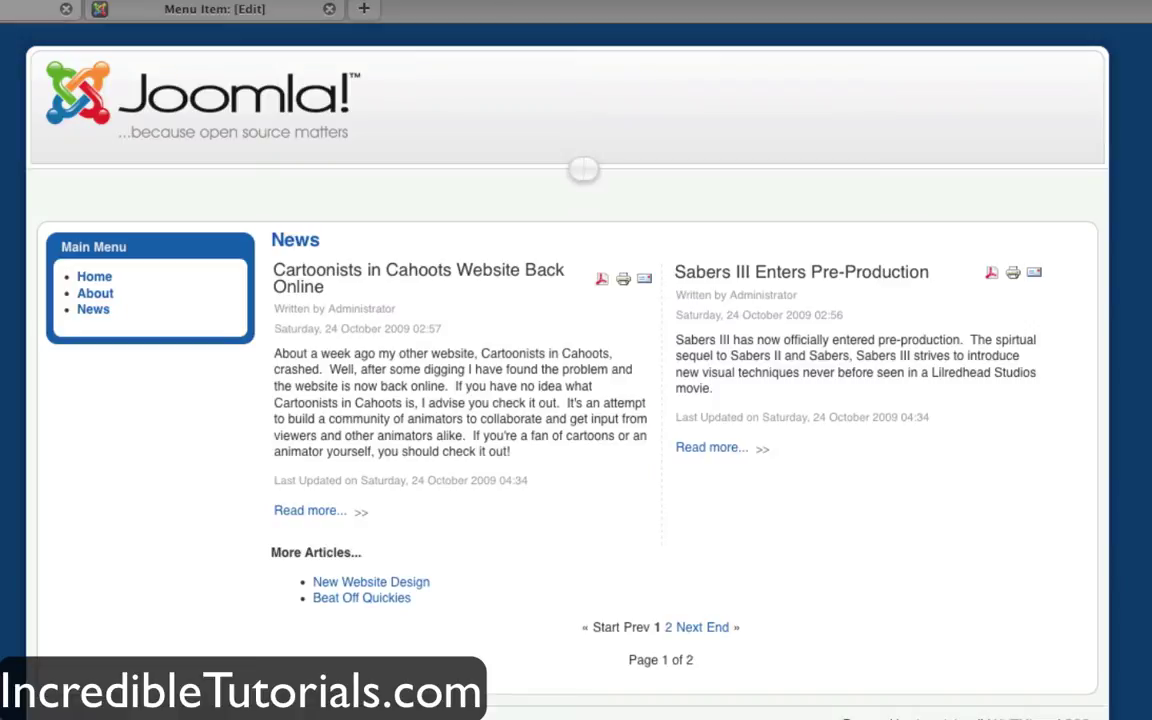
pyautogui.press('super+r')
pyautogui.scroll(-1, 404, 206)
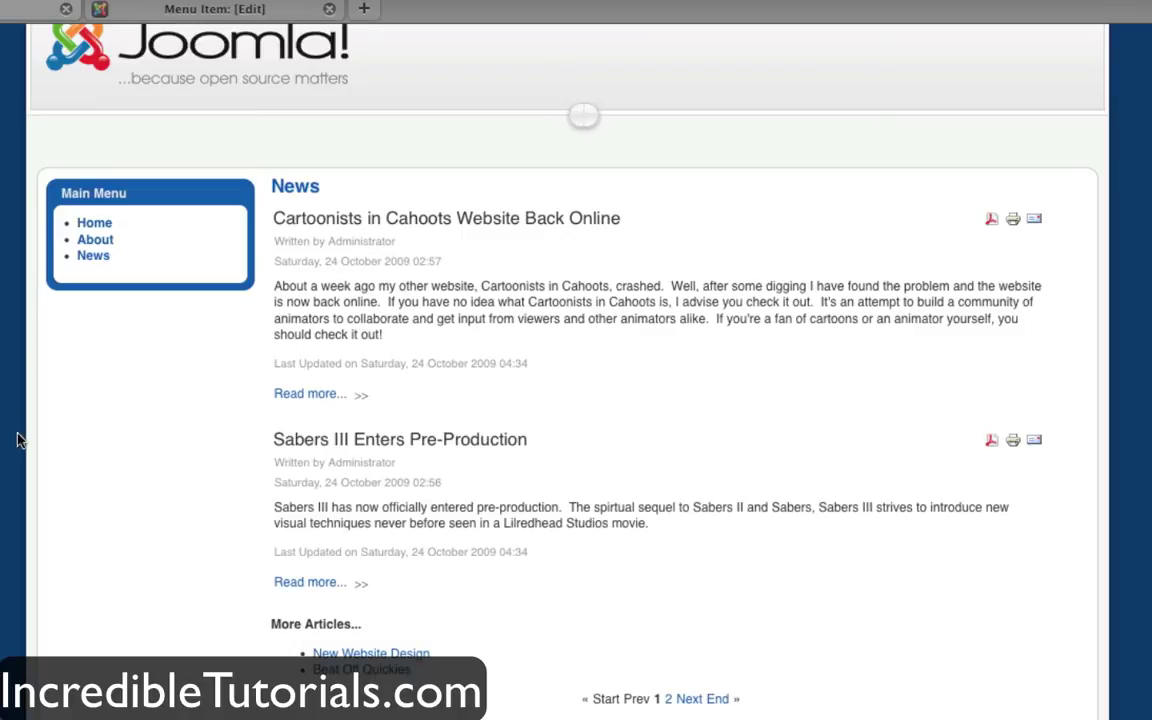
pyautogui.click(160, 12)
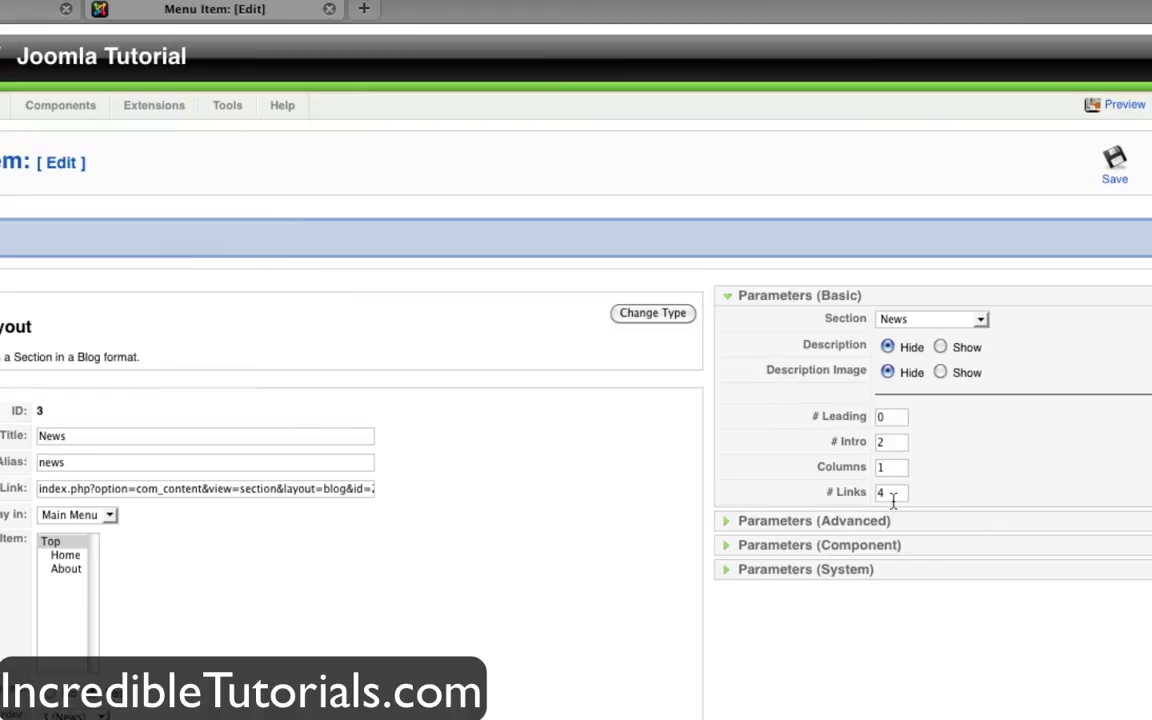
pyautogui.click(30, 9)
pyautogui.press('super+r')
pyautogui.scroll(-1, 30, 530)
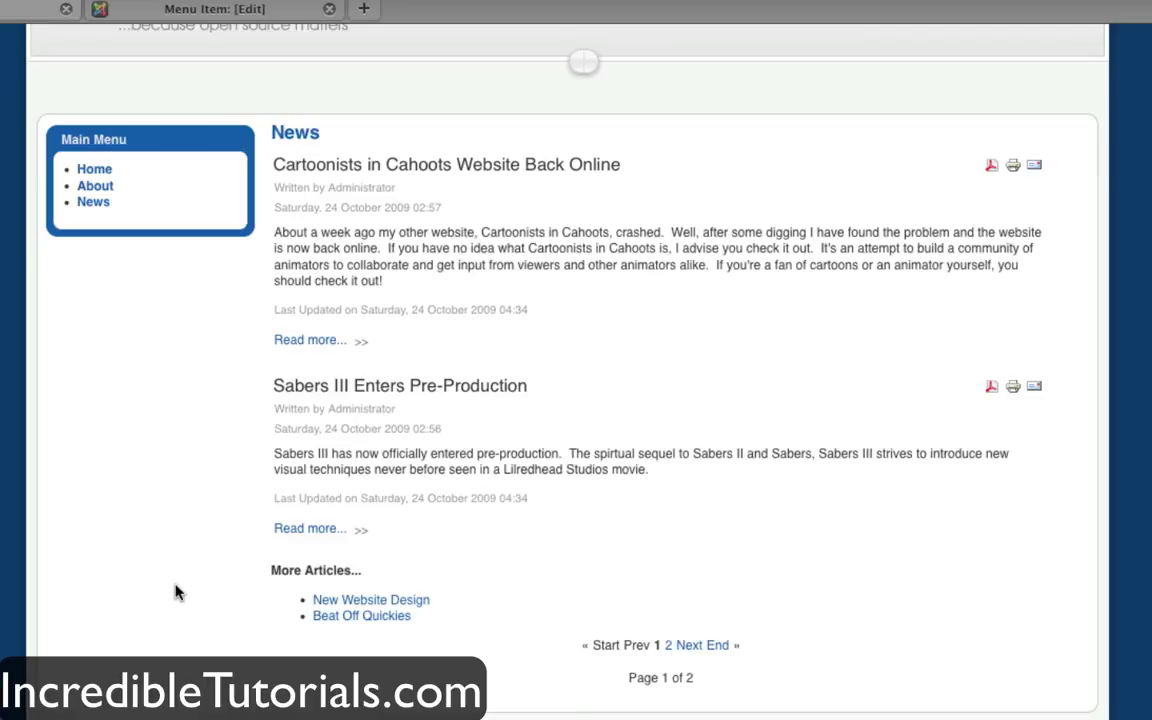
pyautogui.scroll(-1, 175, 592)
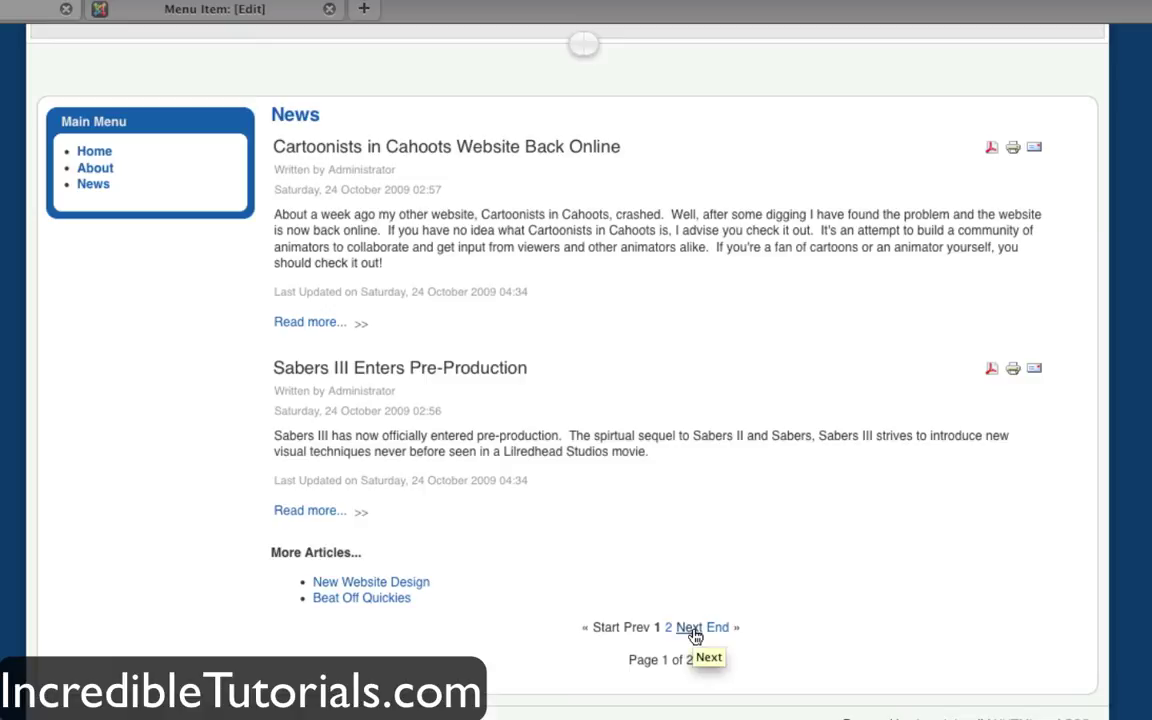
pyautogui.click(390, 598)
pyautogui.scroll(-3, 290, 562)
pyautogui.scroll(2, 283, 560)
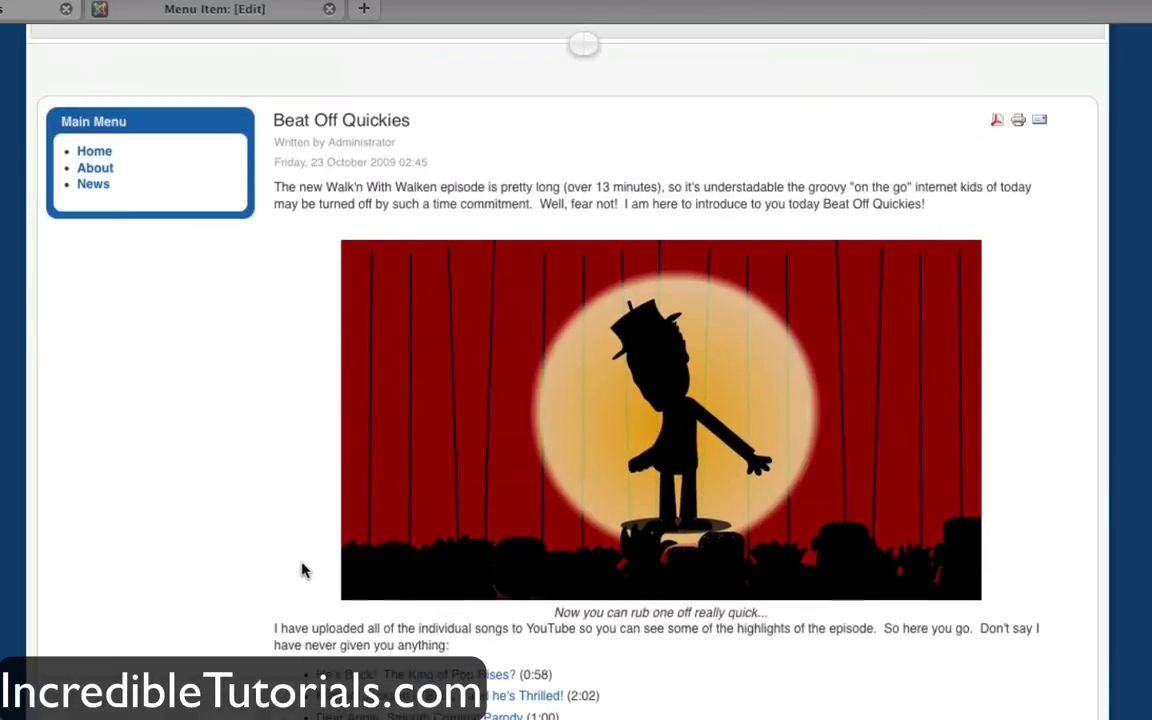
pyautogui.scroll(1, 309, 571)
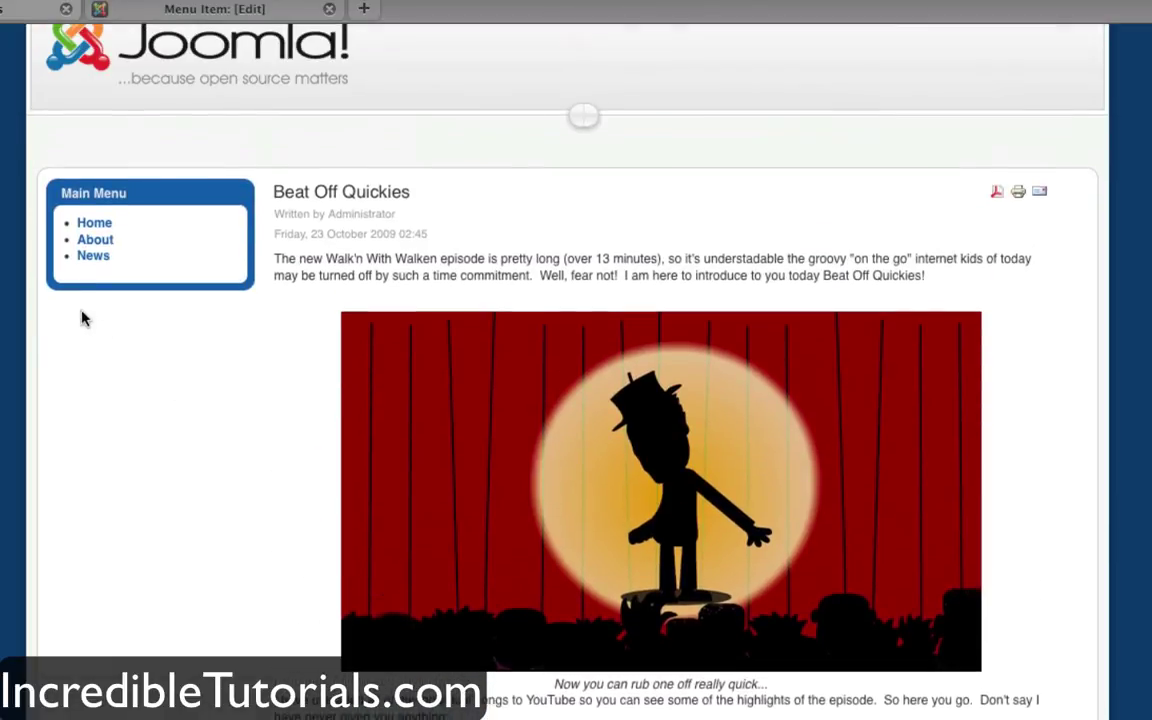
pyautogui.click(92, 257)
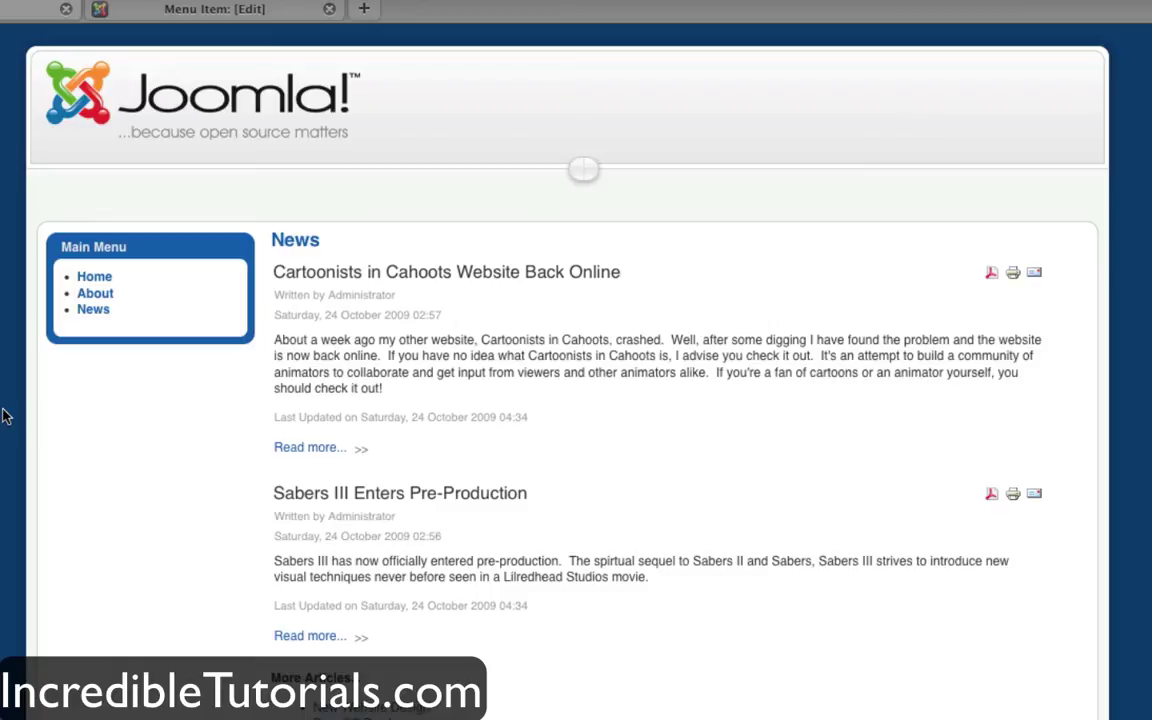
# - Set the News menu item's # Intro value to 10
pyautogui.click(210, 12)
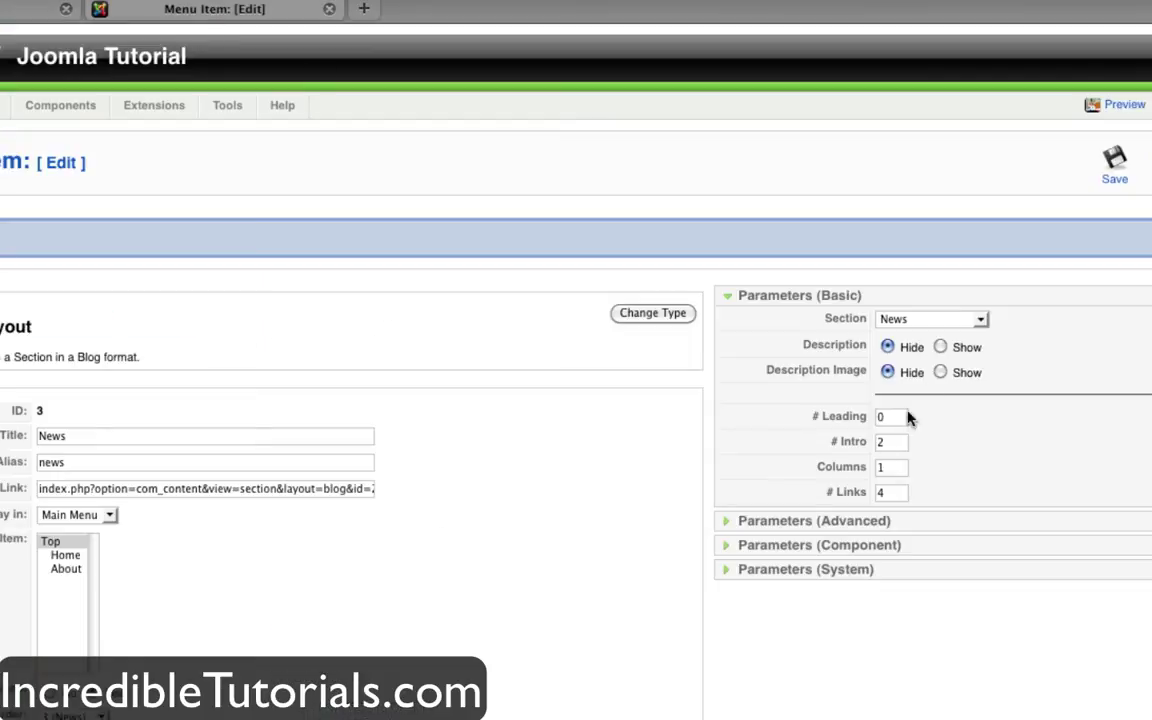
pyautogui.doubleClick(888, 443)
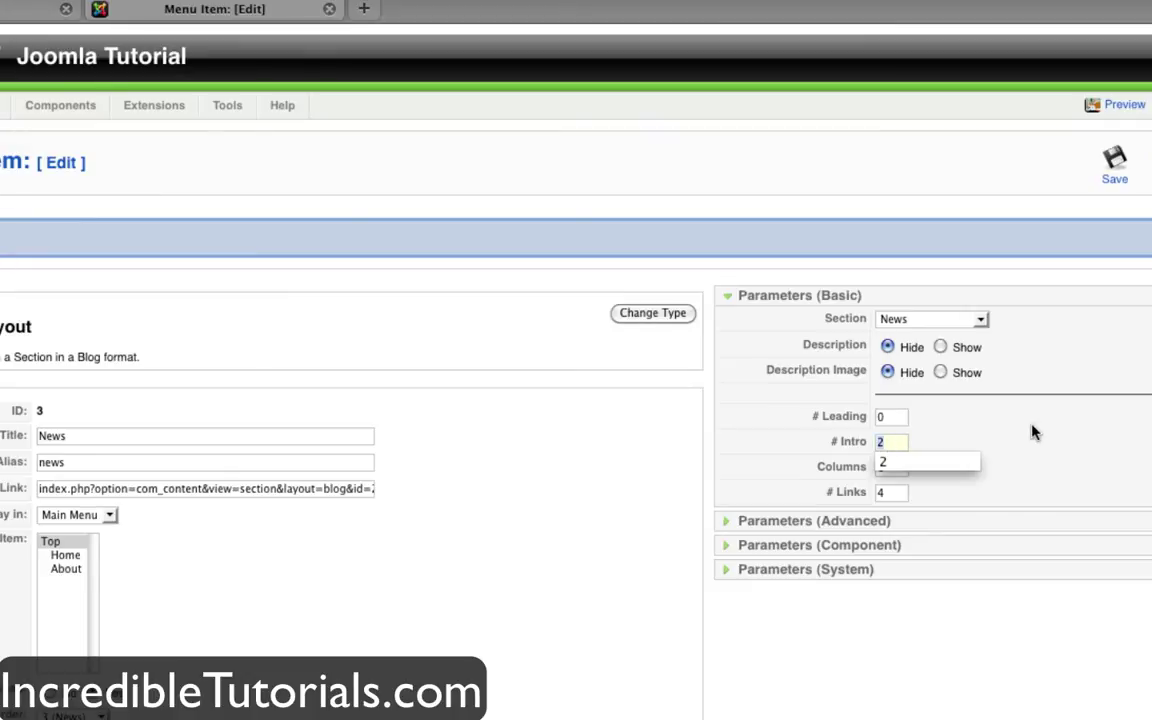
pyautogui.write('10')
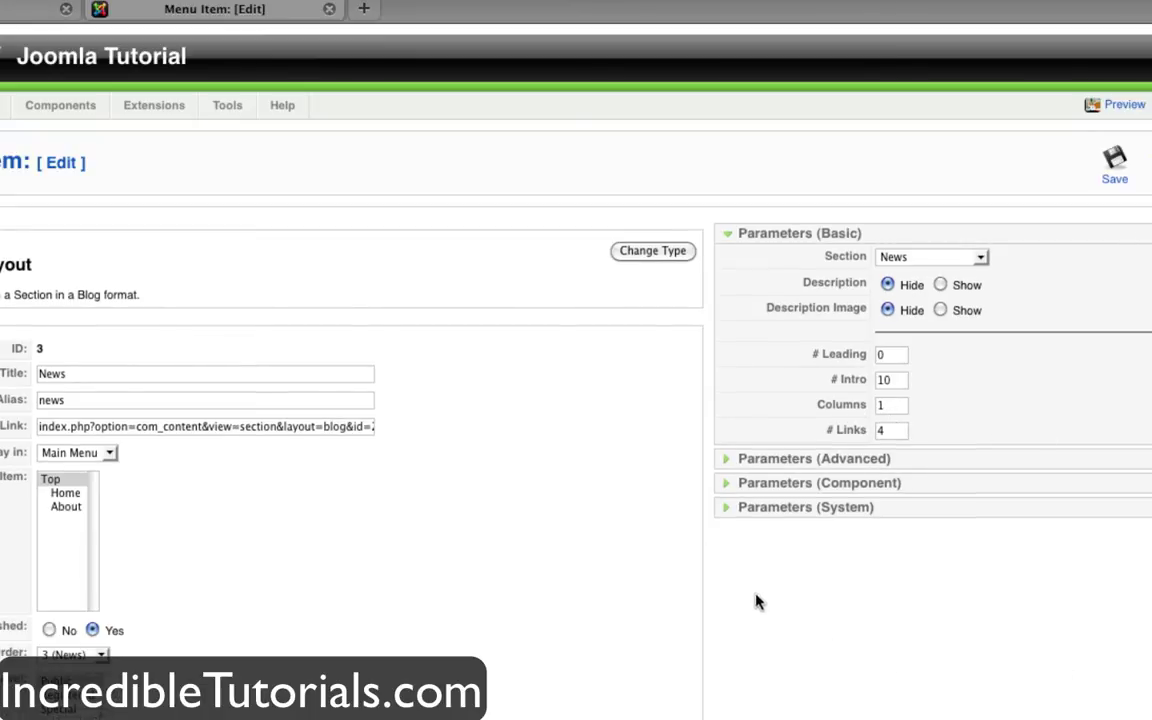
# - Set Section Name and Category Title to Show in Parameters (Component) and apply
pyautogui.click(730, 484)
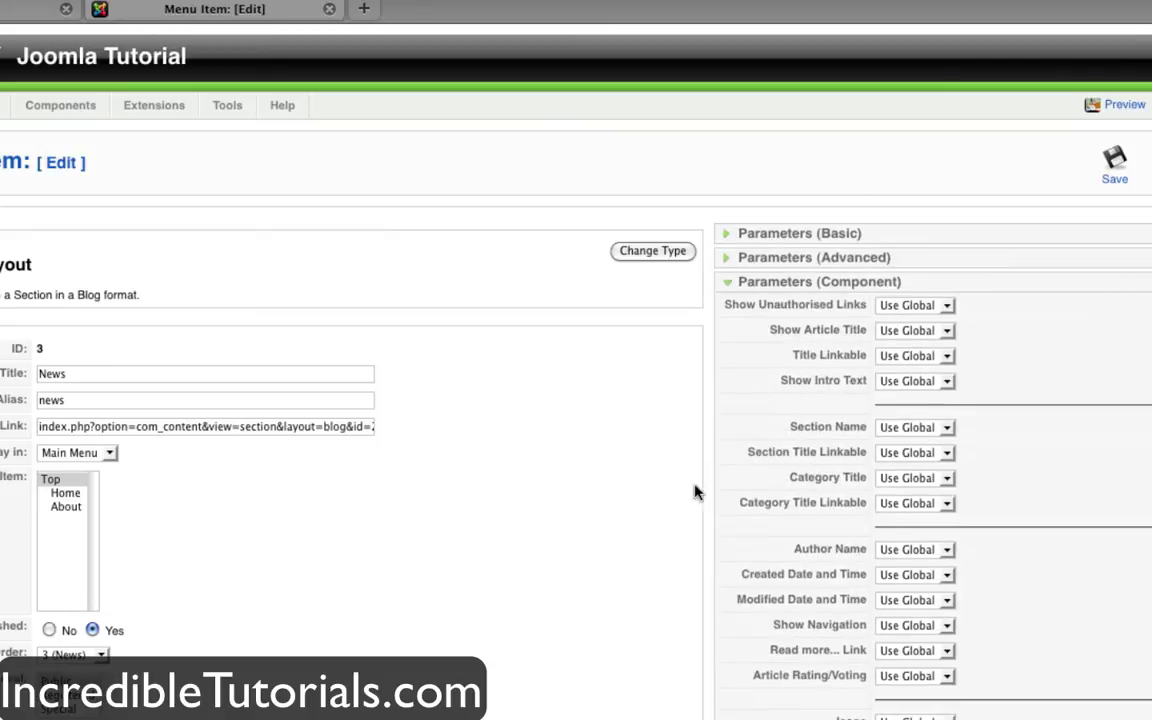
pyautogui.scroll(-3, 661, 489)
pyautogui.scroll(-1, 657, 489)
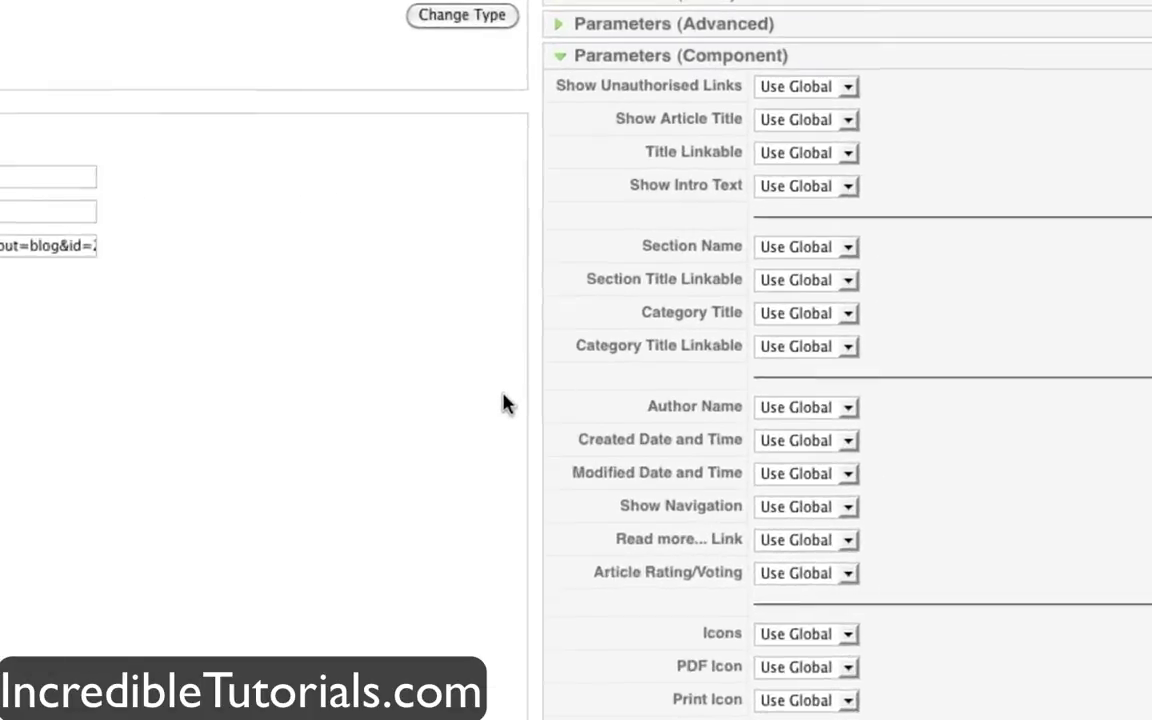
pyautogui.click(777, 249)
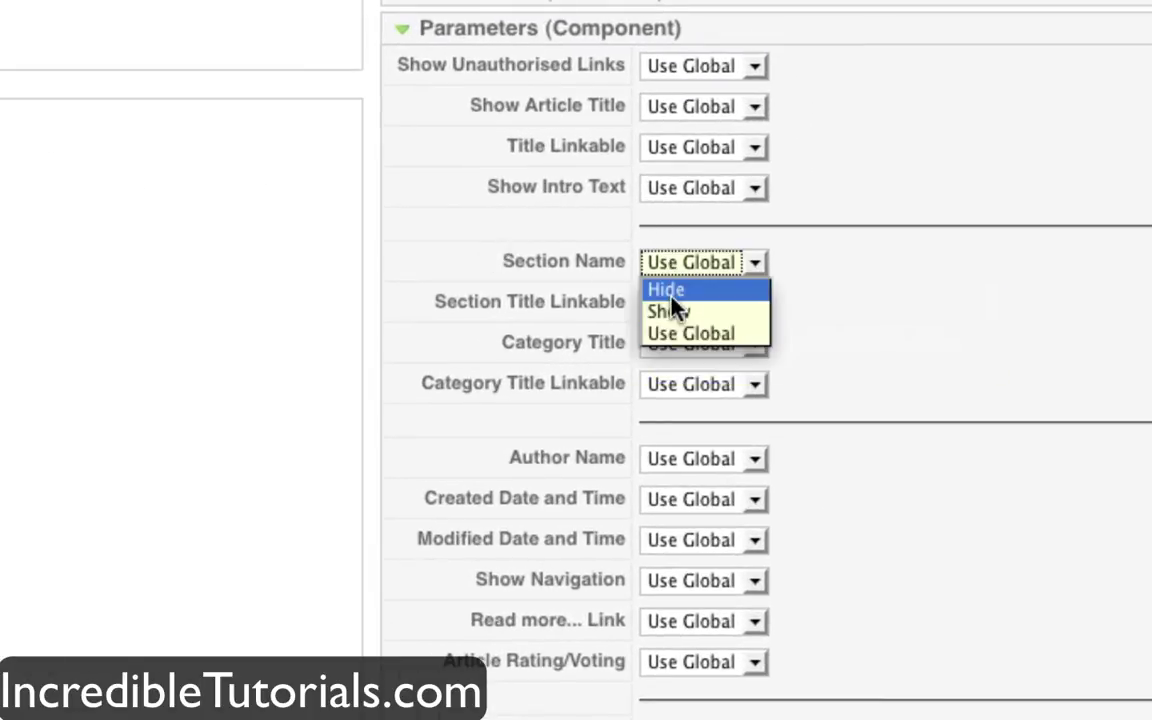
pyautogui.click(672, 309)
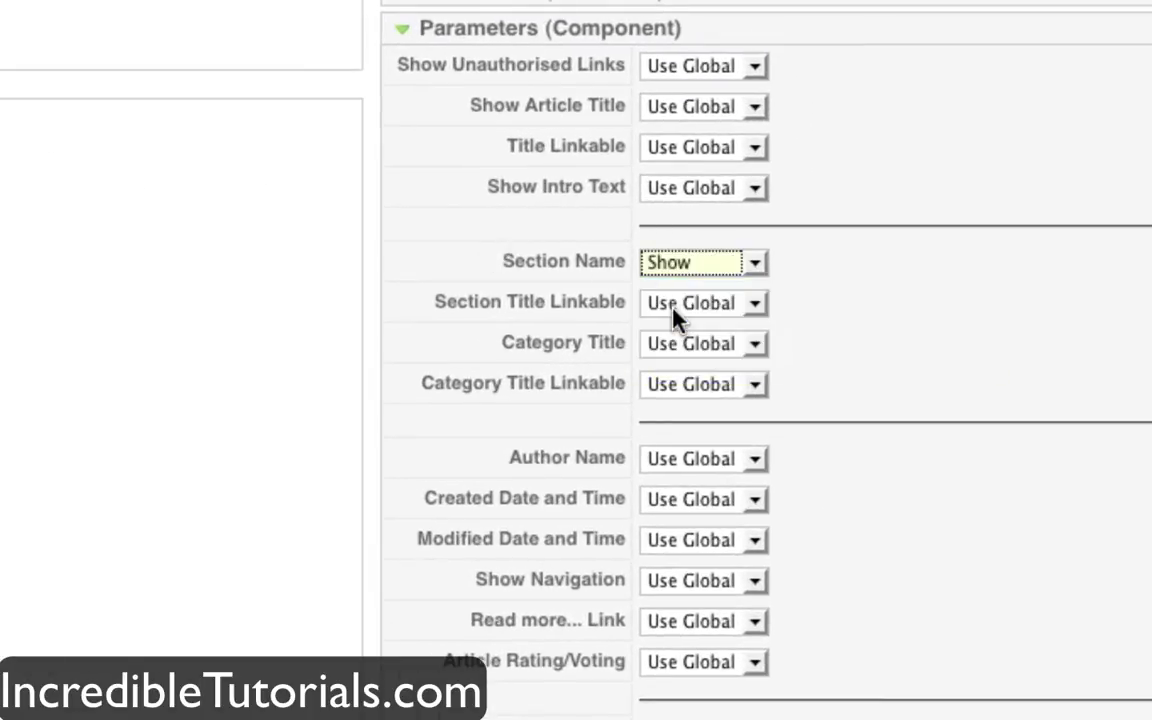
pyautogui.click(689, 347)
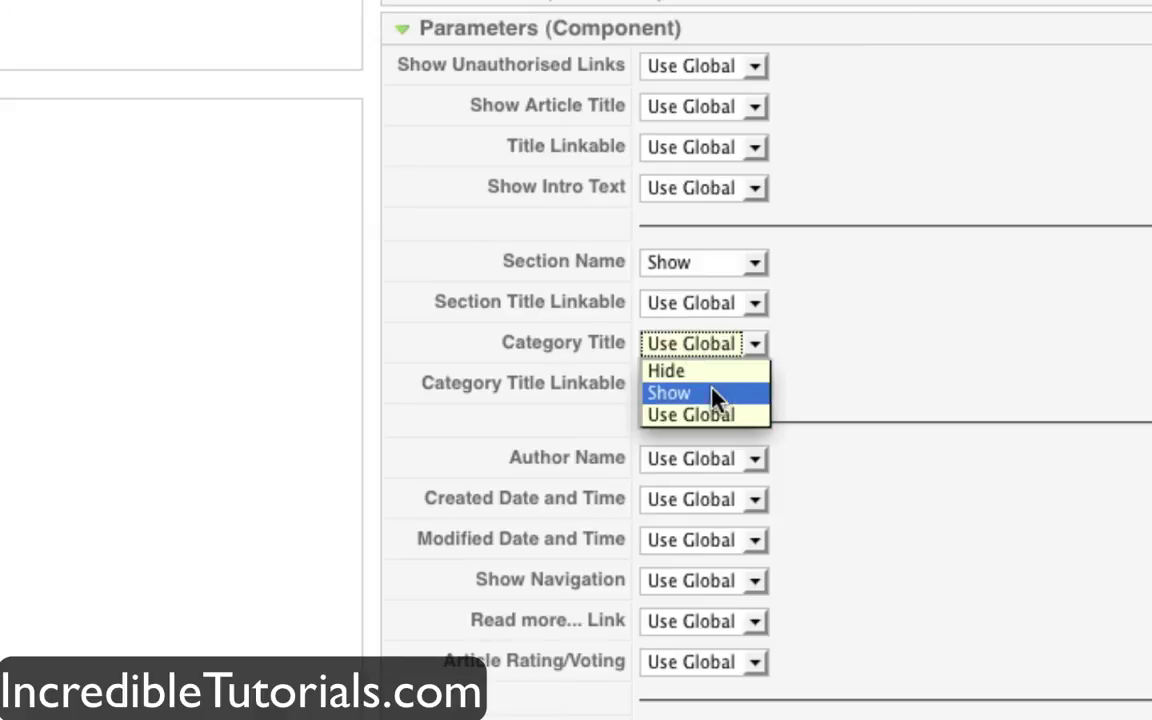
pyautogui.click(753, 393)
pyautogui.scroll(5, 1049, 334)
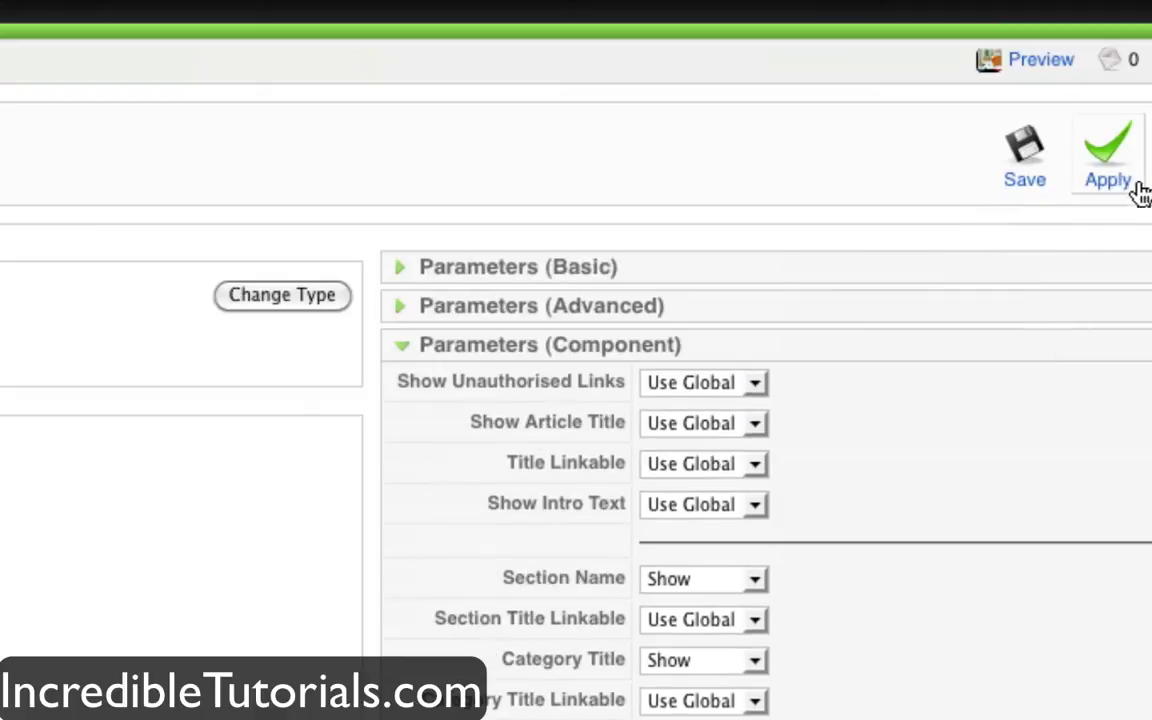
pyautogui.click(1133, 175)
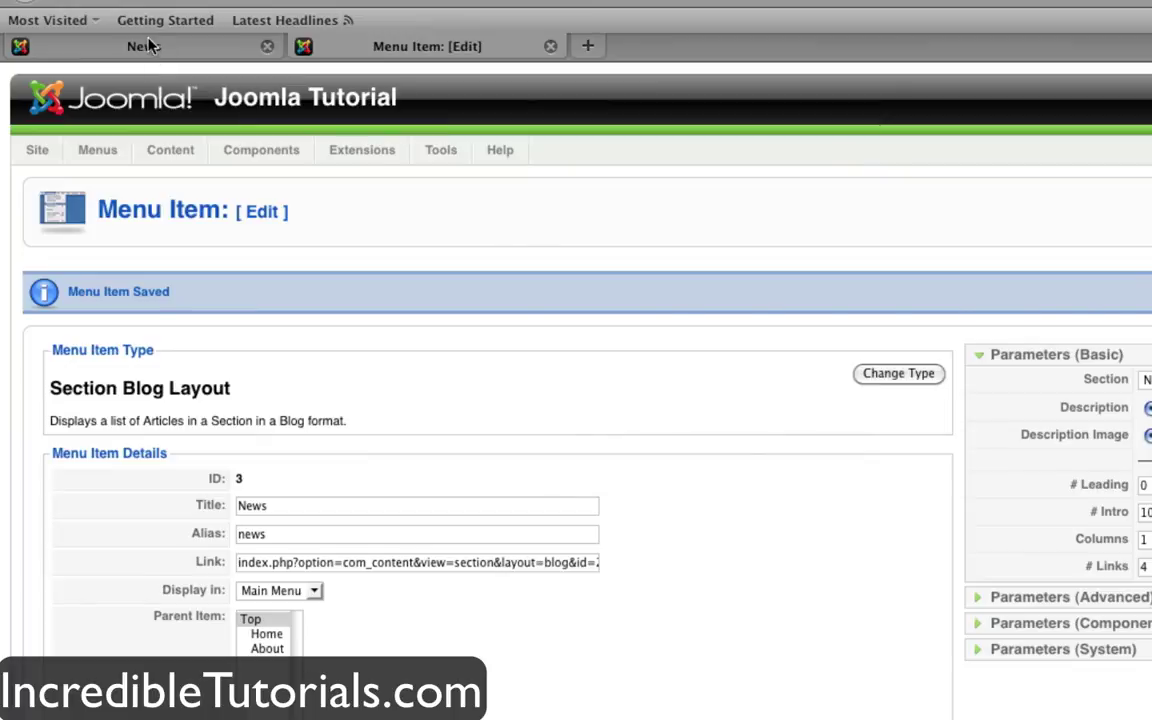
# - Reload the News page and highlight the Other News and Movie News category labels
pyautogui.click(145, 45)
pyautogui.press('super+r')
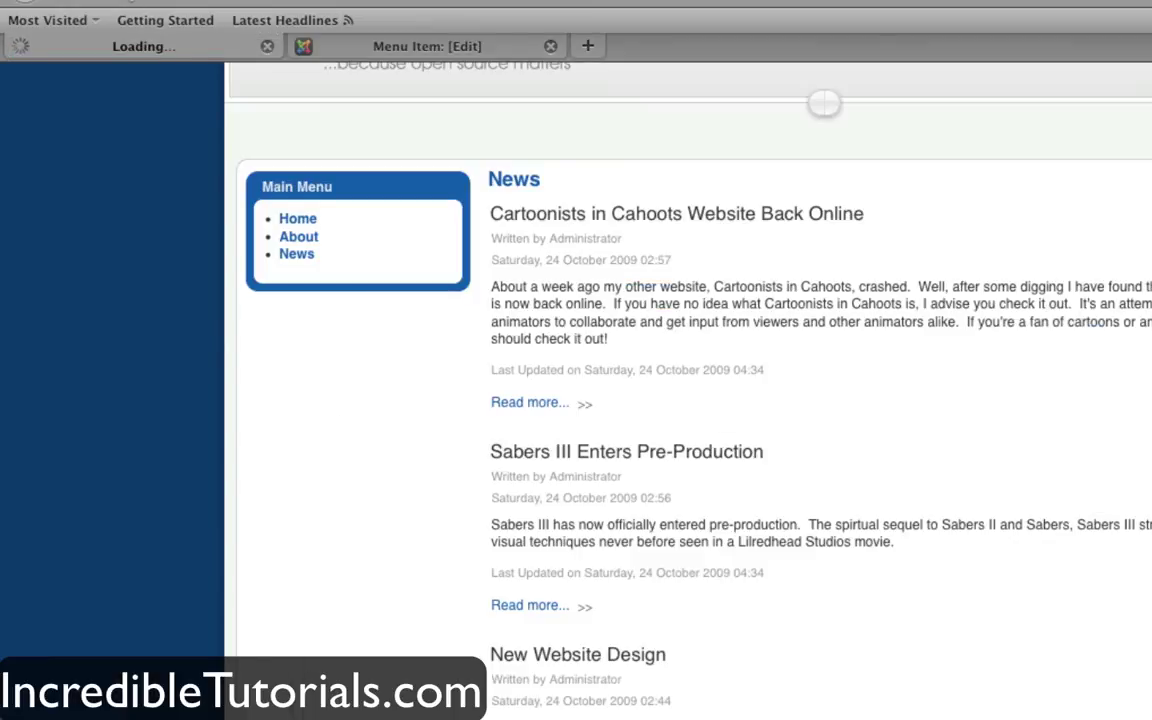
pyautogui.scroll(-2, 120, 272)
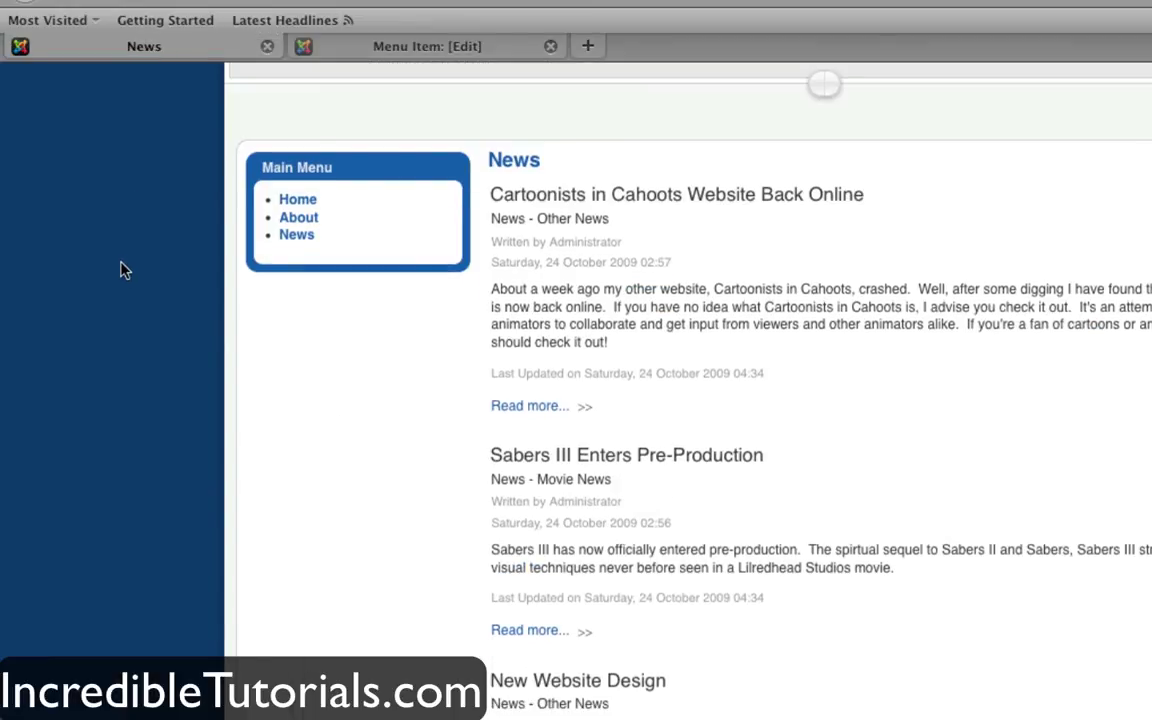
pyautogui.scroll(-1, 120, 270)
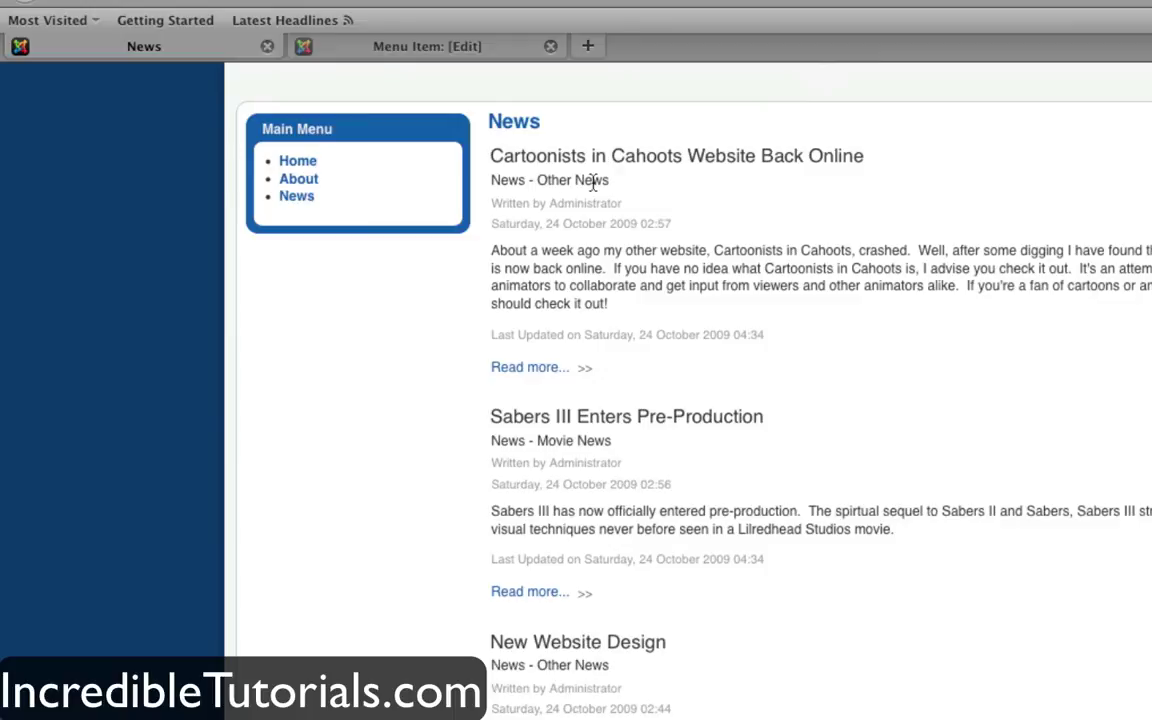
pyautogui.moveTo(607, 184); pyautogui.dragTo(537, 181)
pyautogui.scroll(-4, 450, 390)
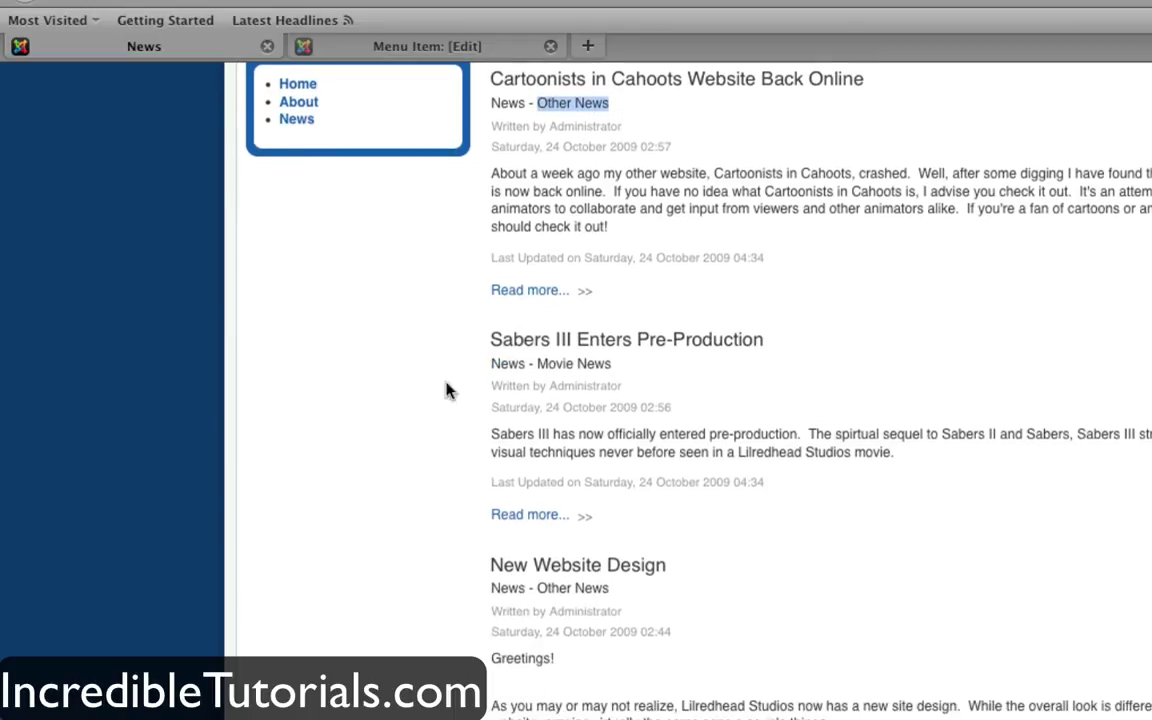
pyautogui.moveTo(612, 366); pyautogui.dragTo(541, 374)
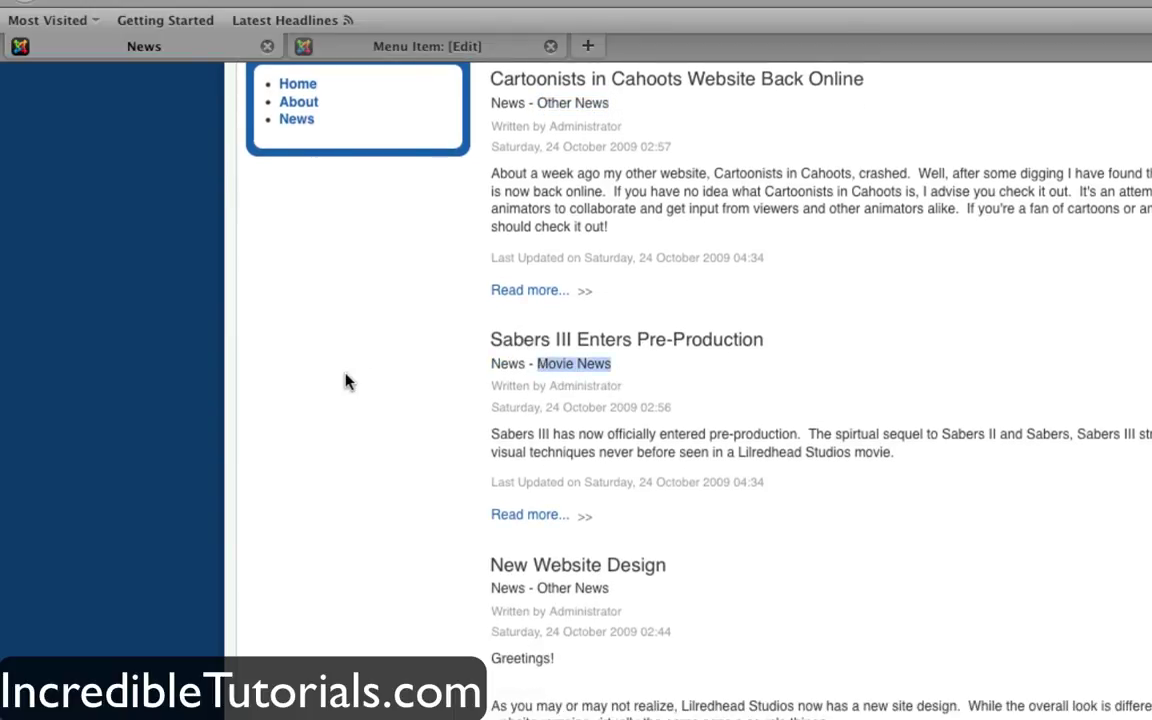
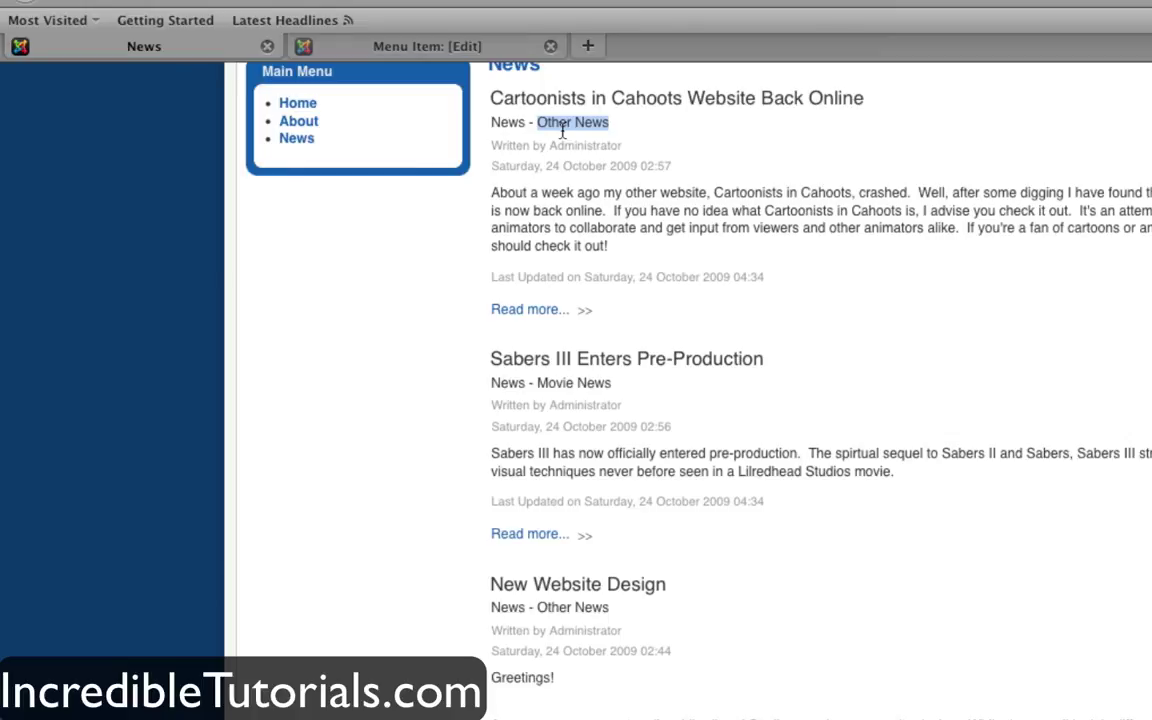
# - Save the News menu item and begin a new main-menu item
pyautogui.click(418, 46)
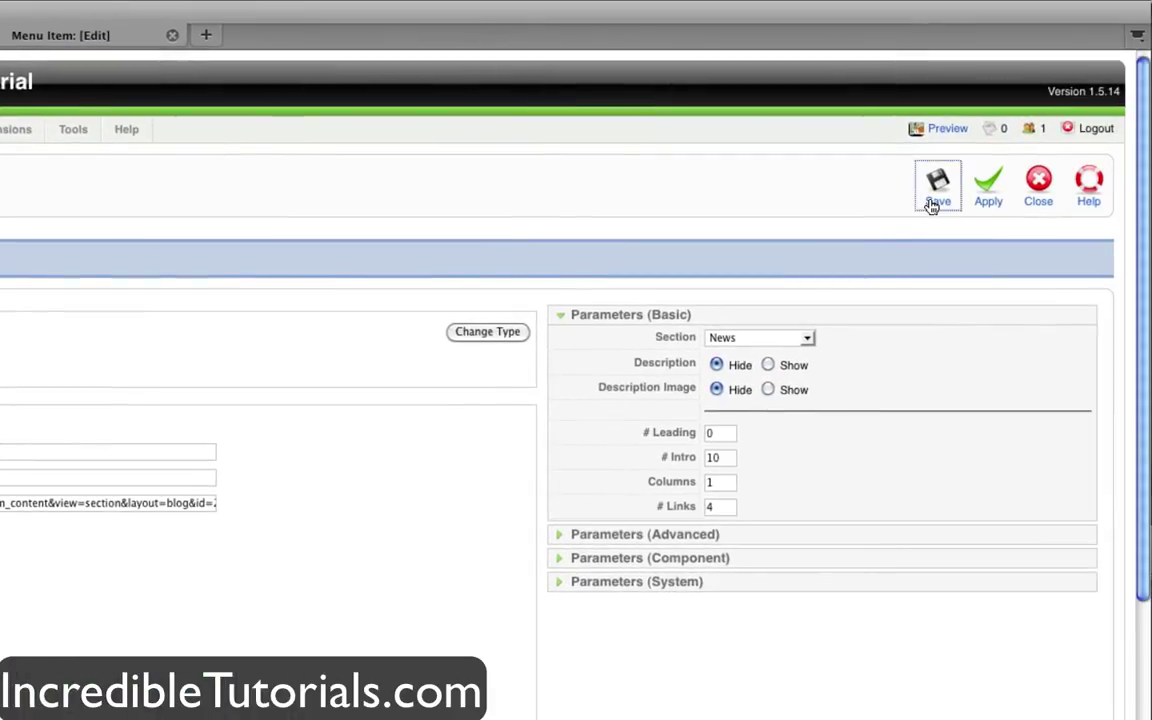
pyautogui.click(932, 203)
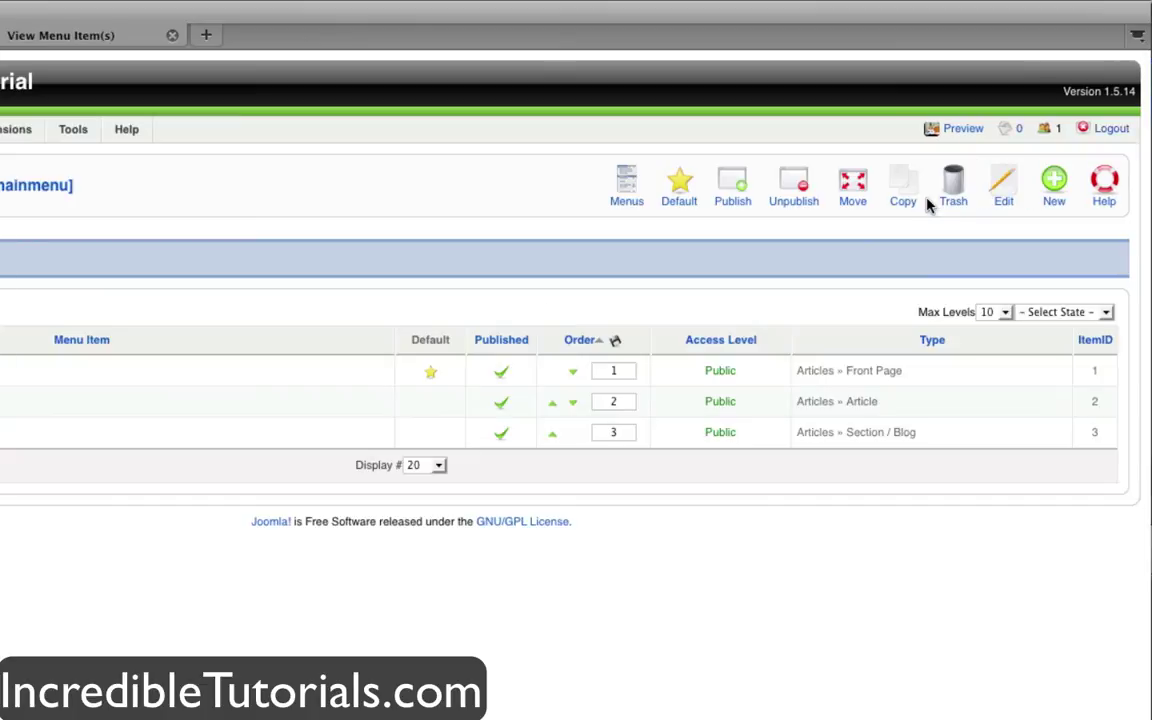
pyautogui.click(1053, 202)
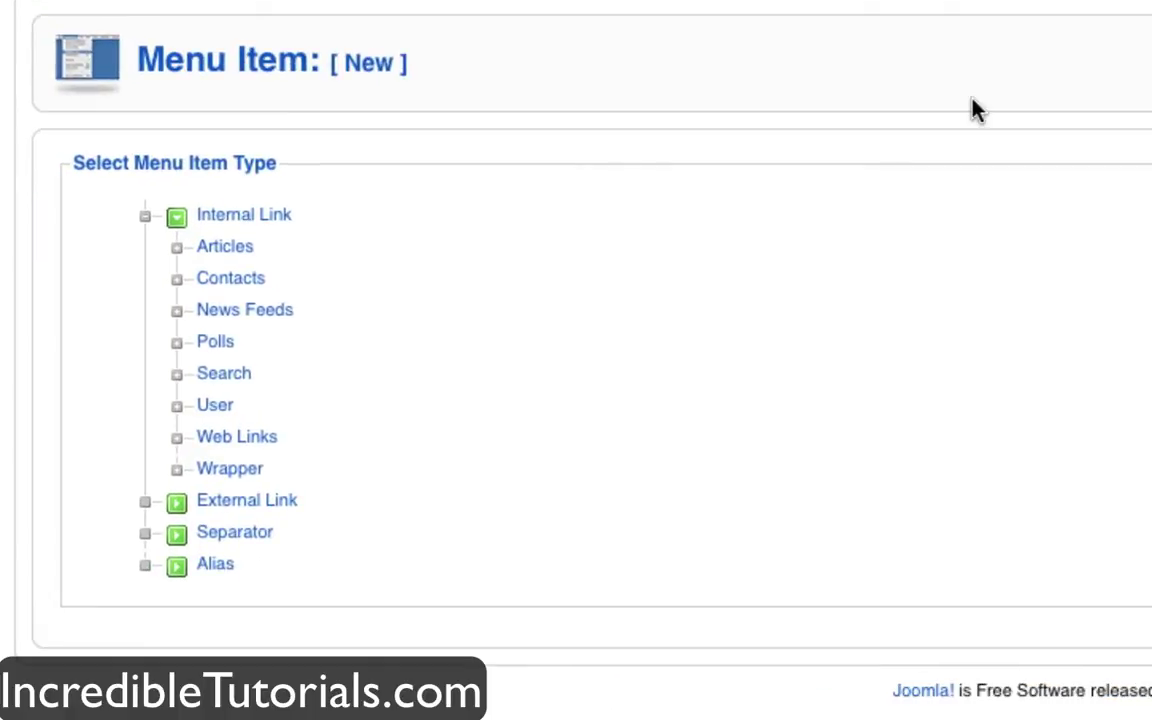
# - Choose Articles › Category Blog Layout as the new item's type
pyautogui.click(244, 251)
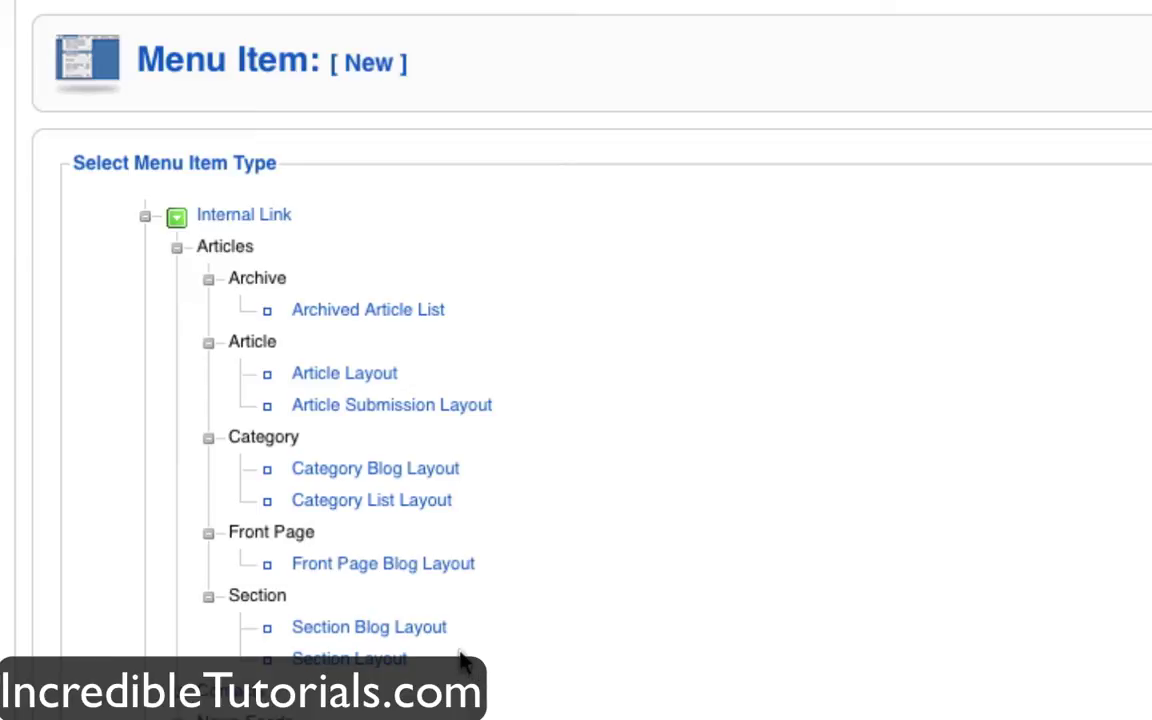
pyautogui.moveTo(411, 638)
pyautogui.click(362, 472)
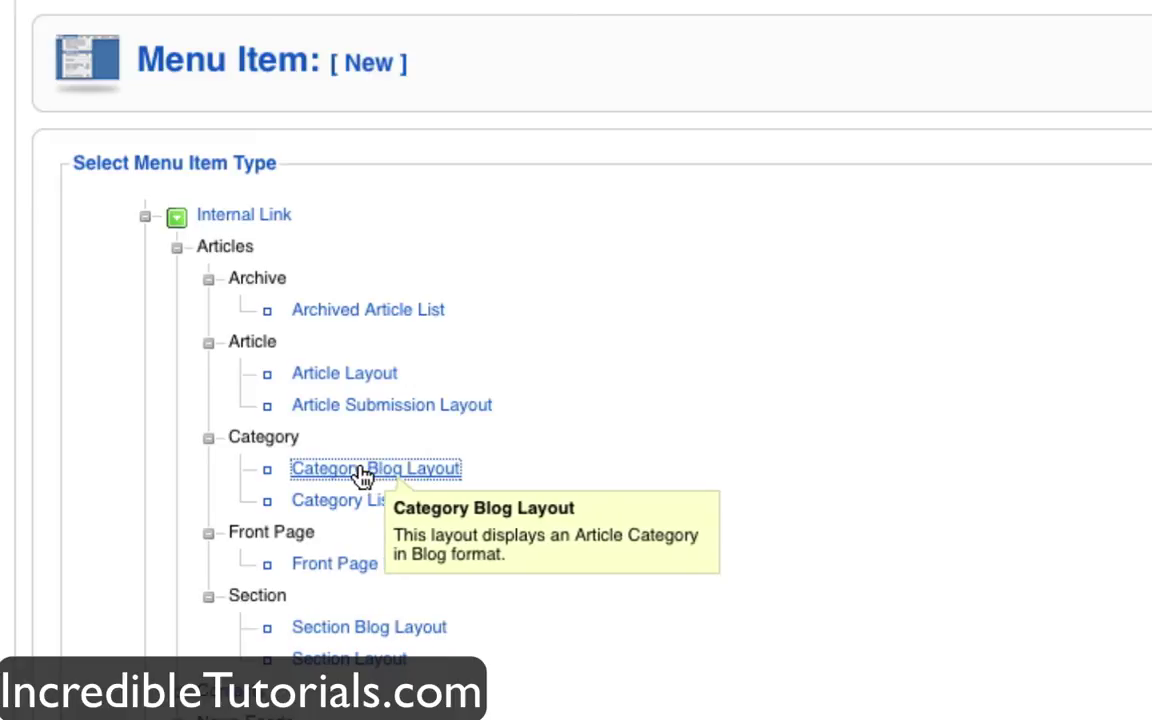
pyautogui.click(408, 349)
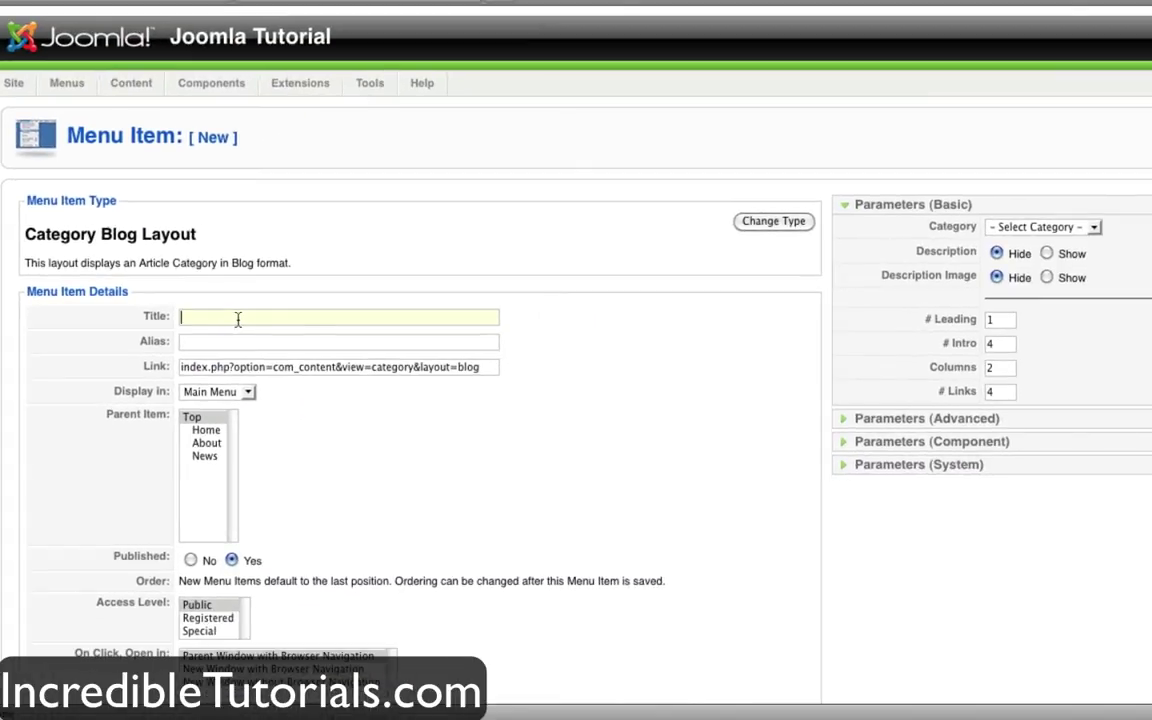
# - Title the new item 'Other News' and place it under the News parent
pyautogui.write('Other News')
pyautogui.click(332, 282)
pyautogui.click(205, 456)
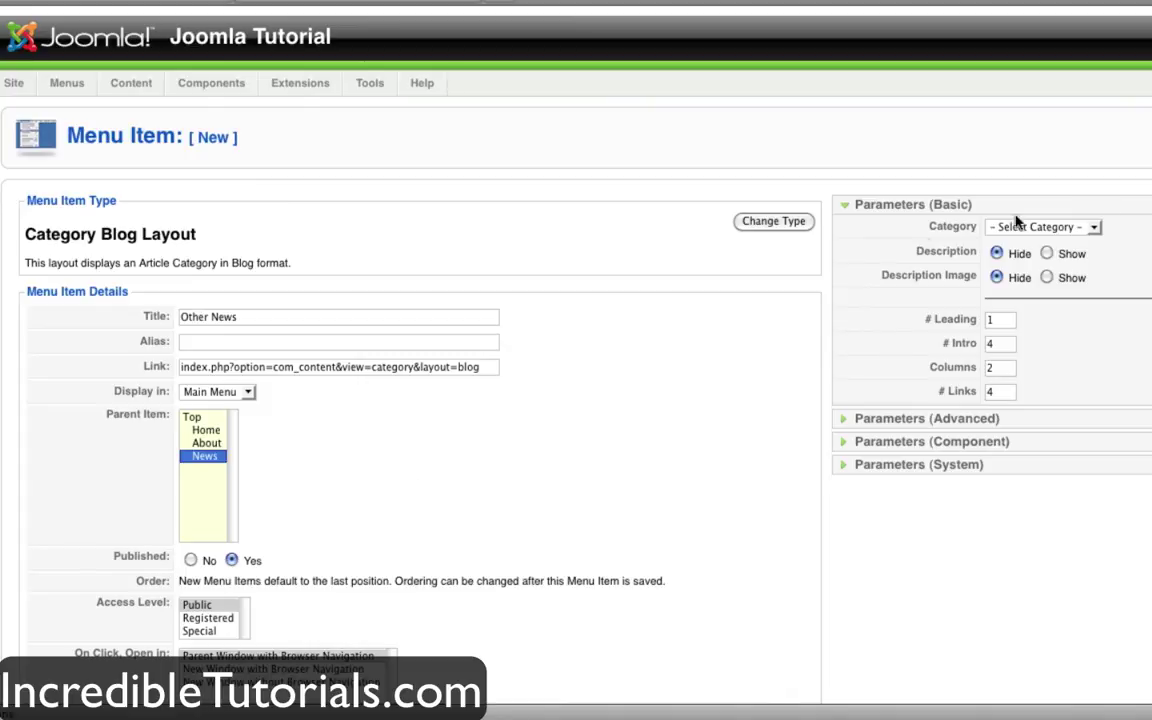
# - Set category News/Other News with 0 leading, 10 intro and 1 column, then apply
pyautogui.click(1088, 230)
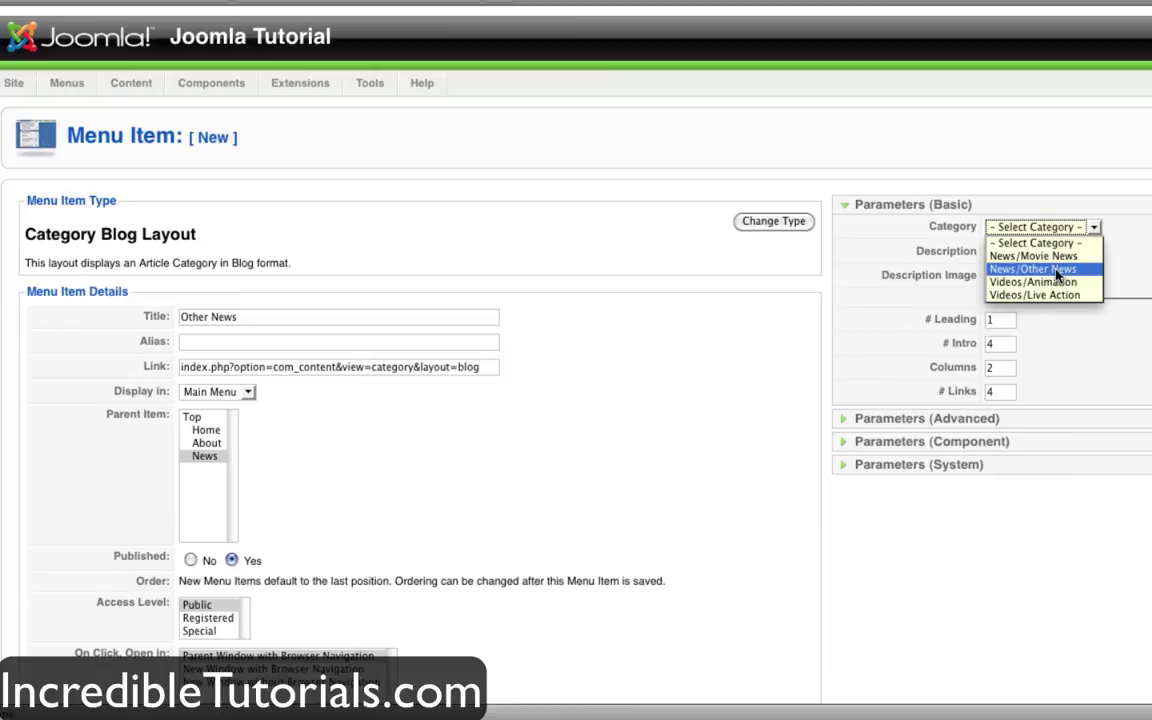
pyautogui.click(1012, 268)
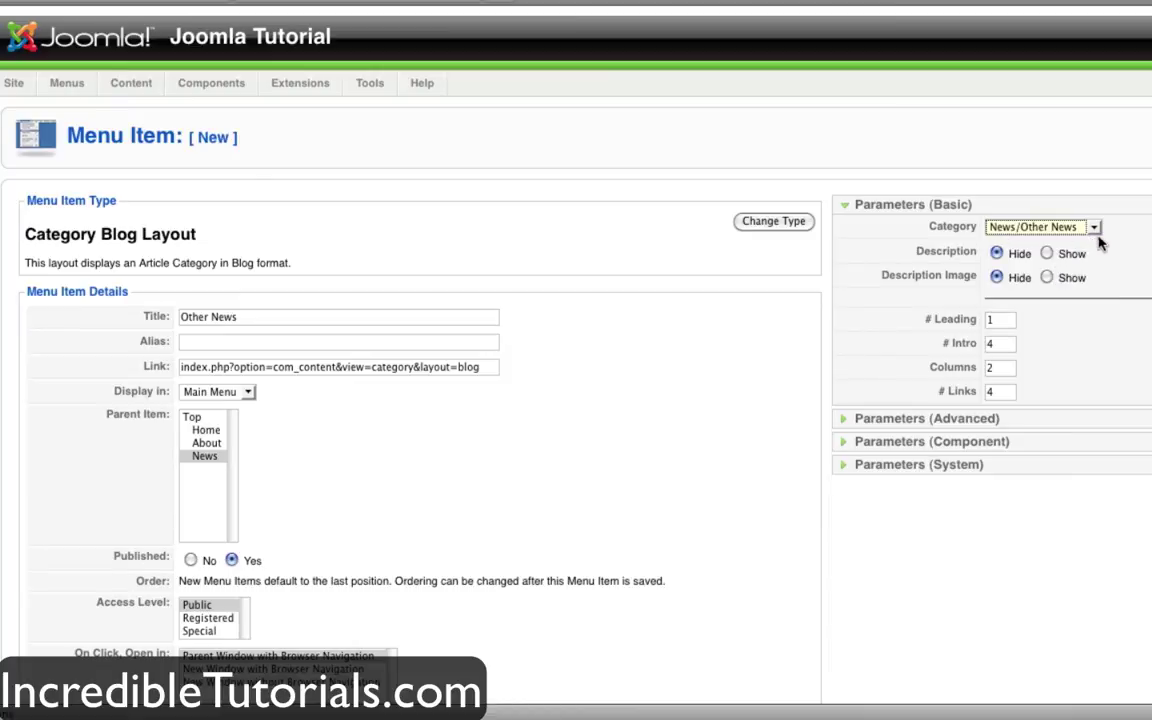
pyautogui.doubleClick(1007, 343)
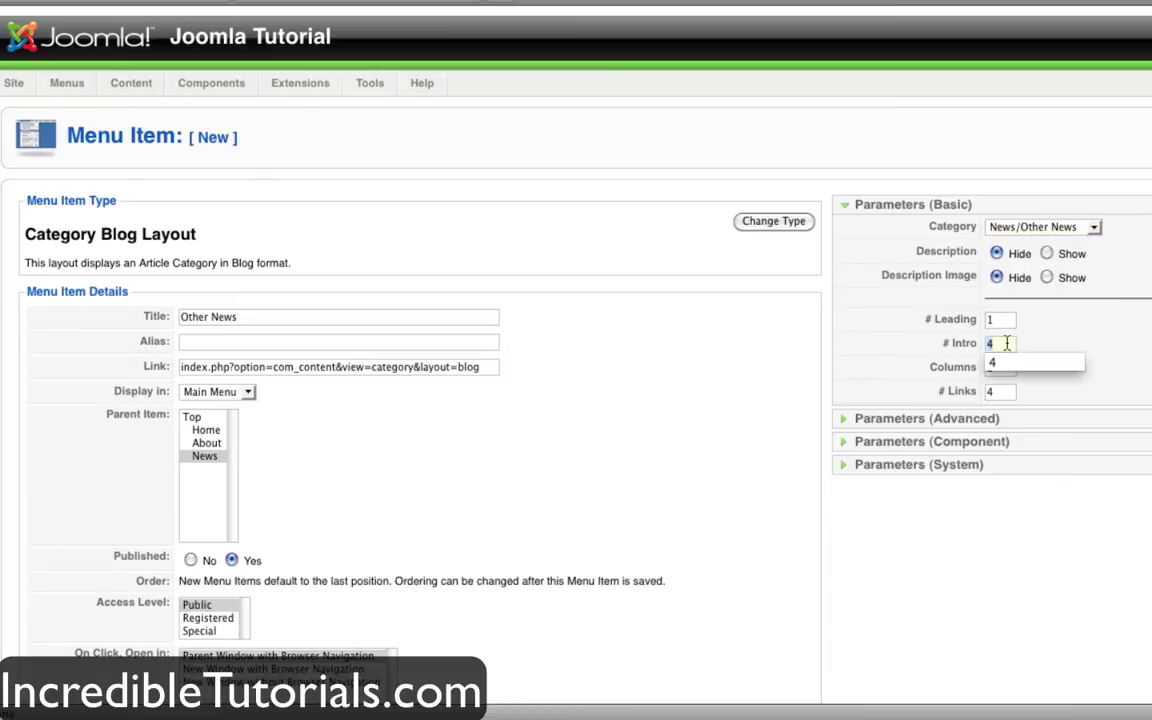
pyautogui.write('10')
pyautogui.doubleClick(1007, 370)
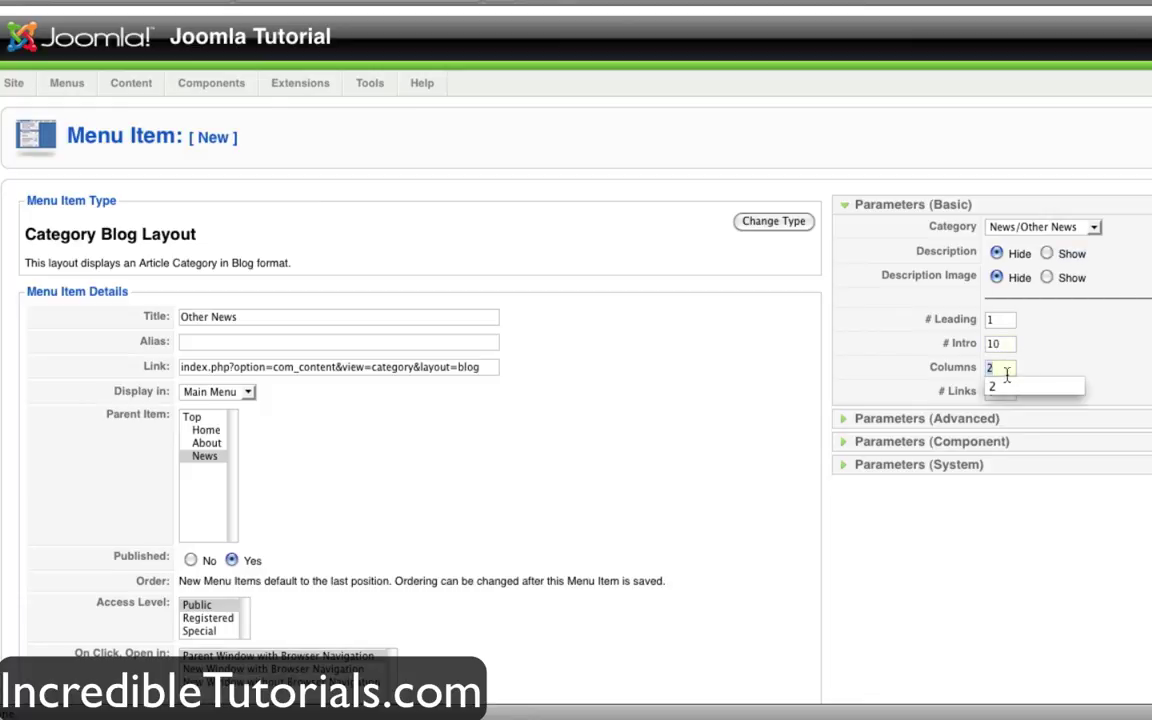
pyautogui.write('1')
pyautogui.doubleClick(1000, 319)
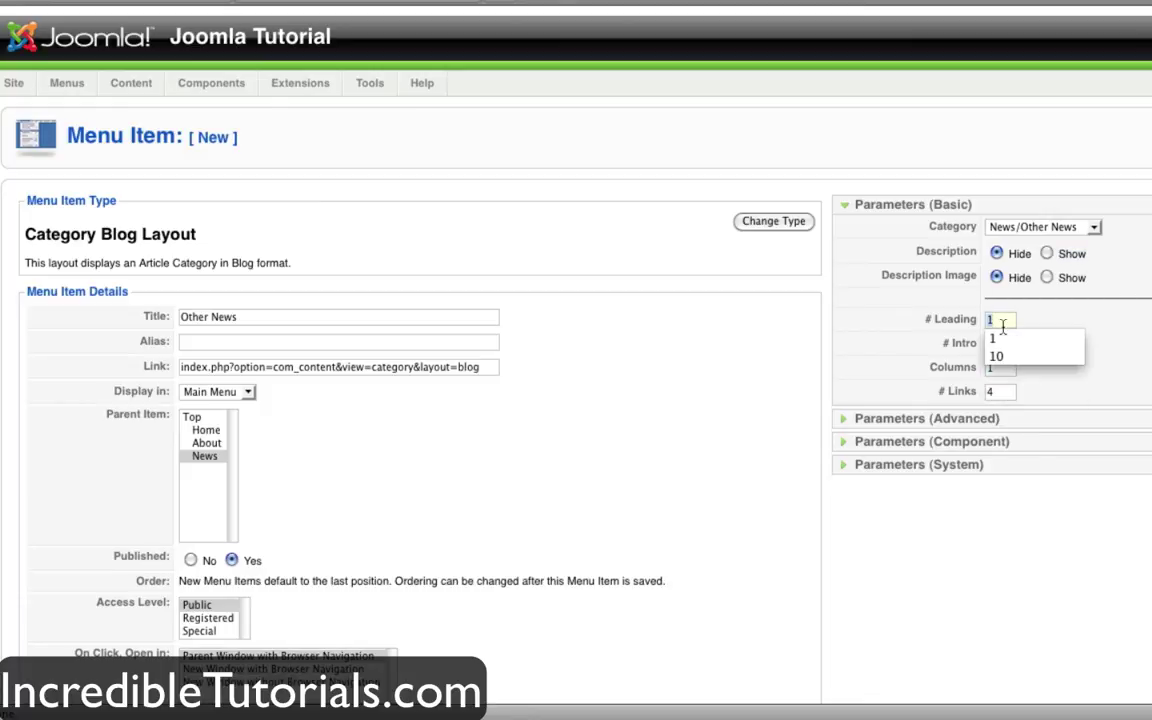
pyautogui.write('0')
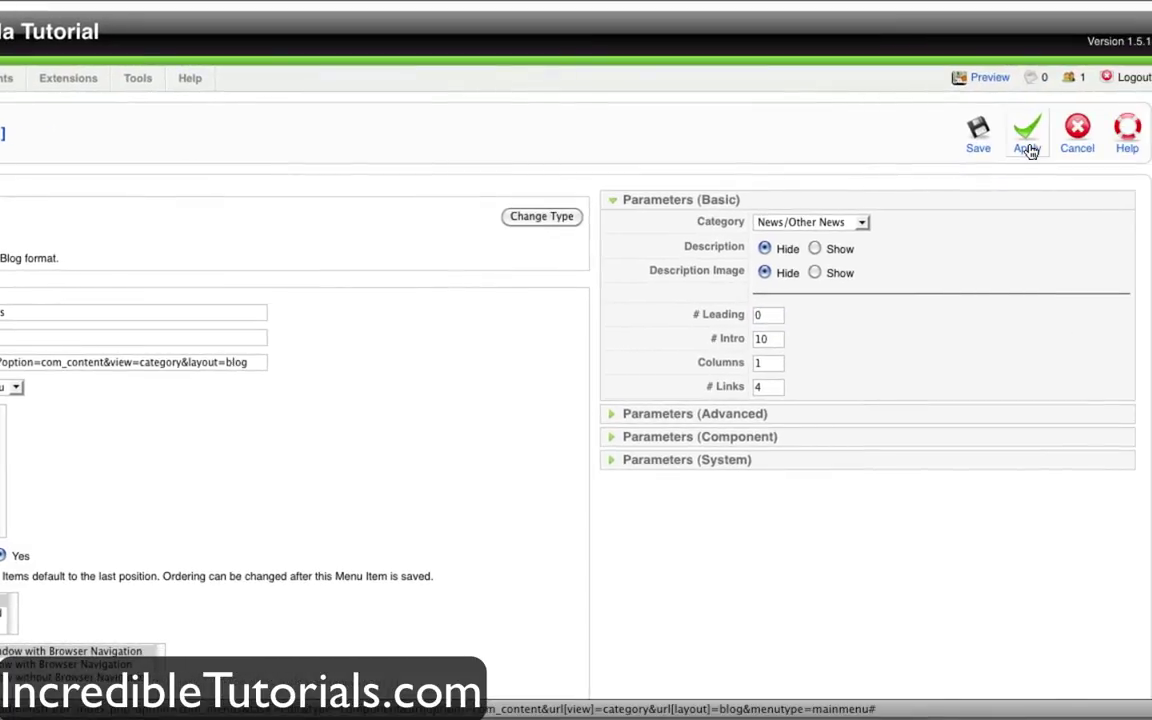
pyautogui.click(1029, 150)
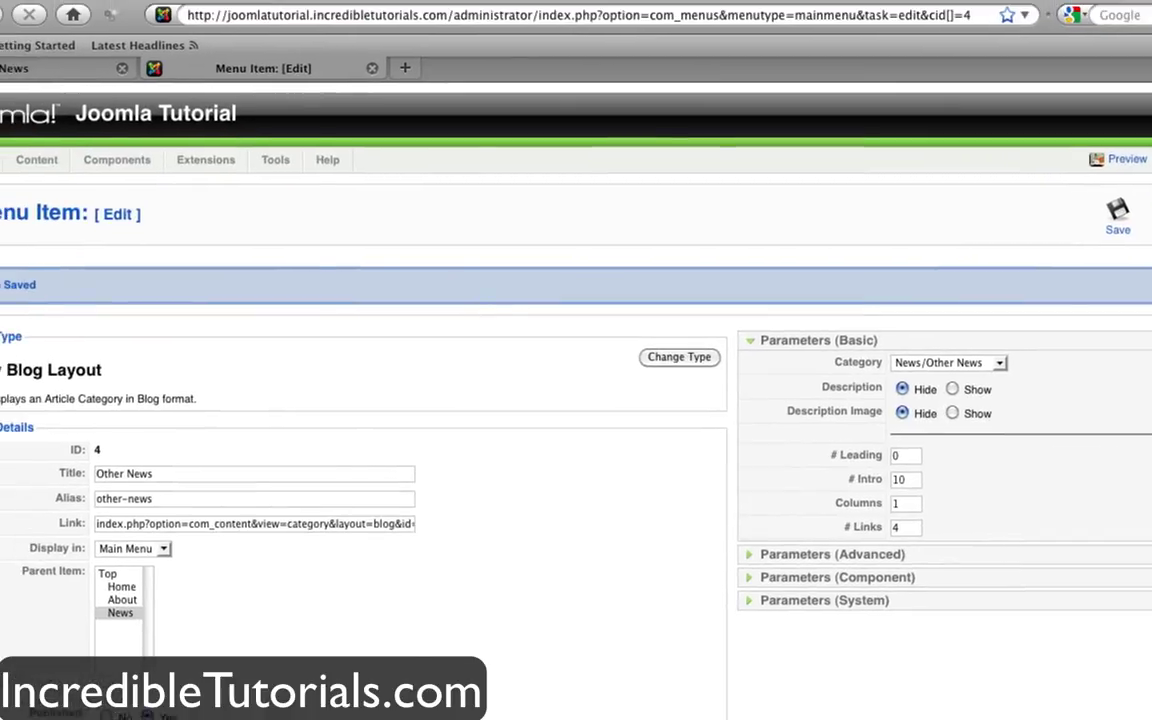
pyautogui.click(60, 68)
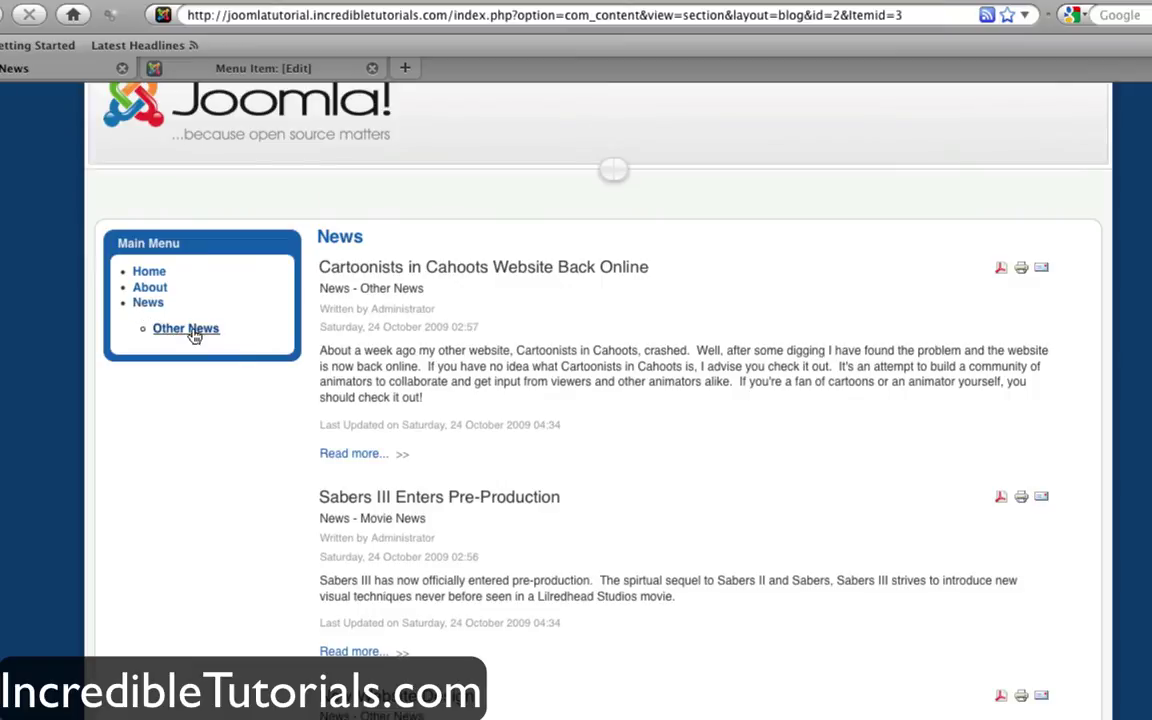
pyautogui.click(150, 305)
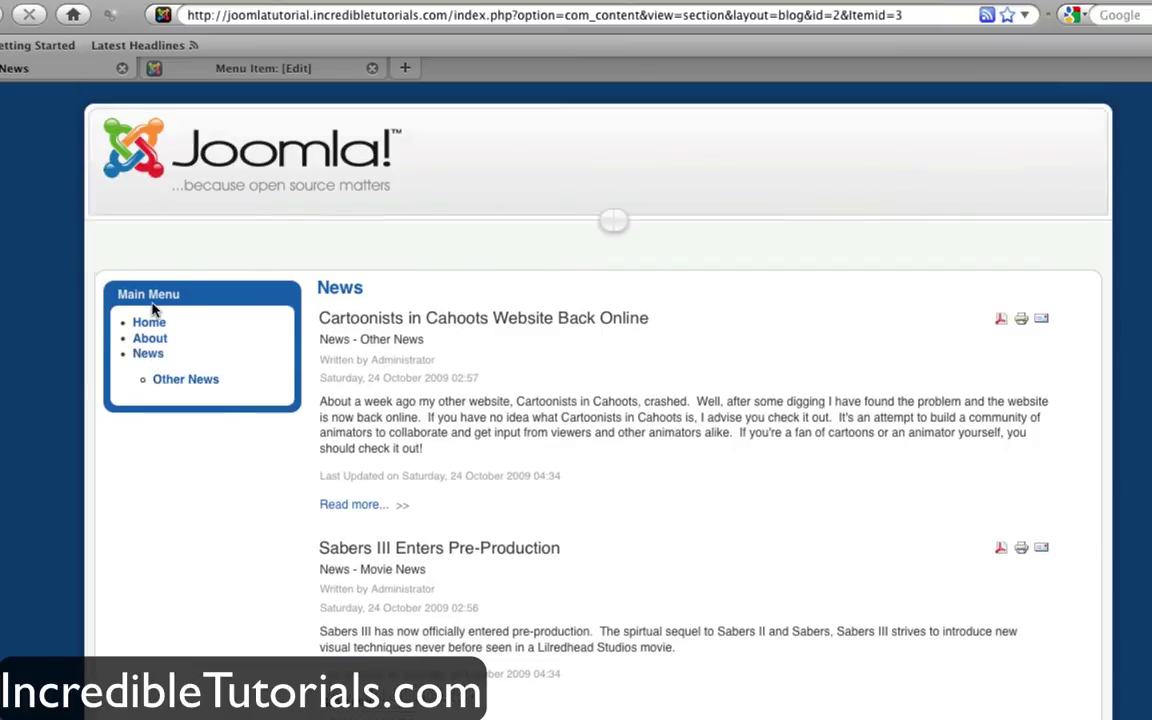
pyautogui.scroll(-2, 82, 462)
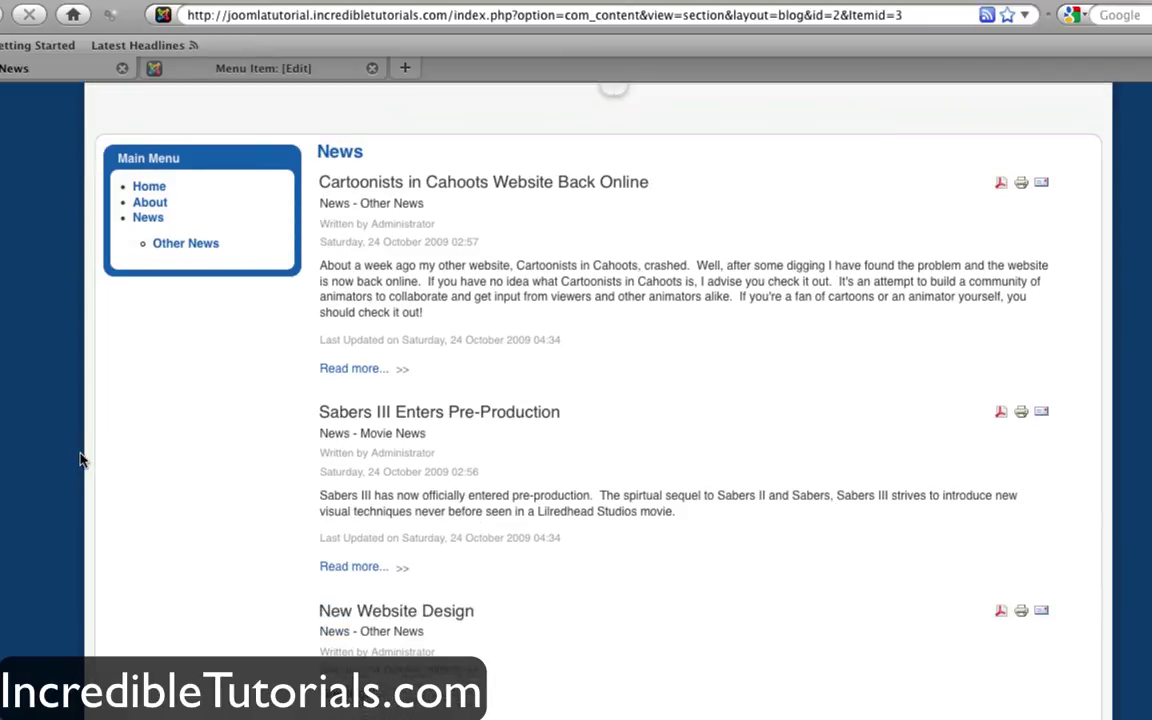
pyautogui.scroll(-2, 209, 412)
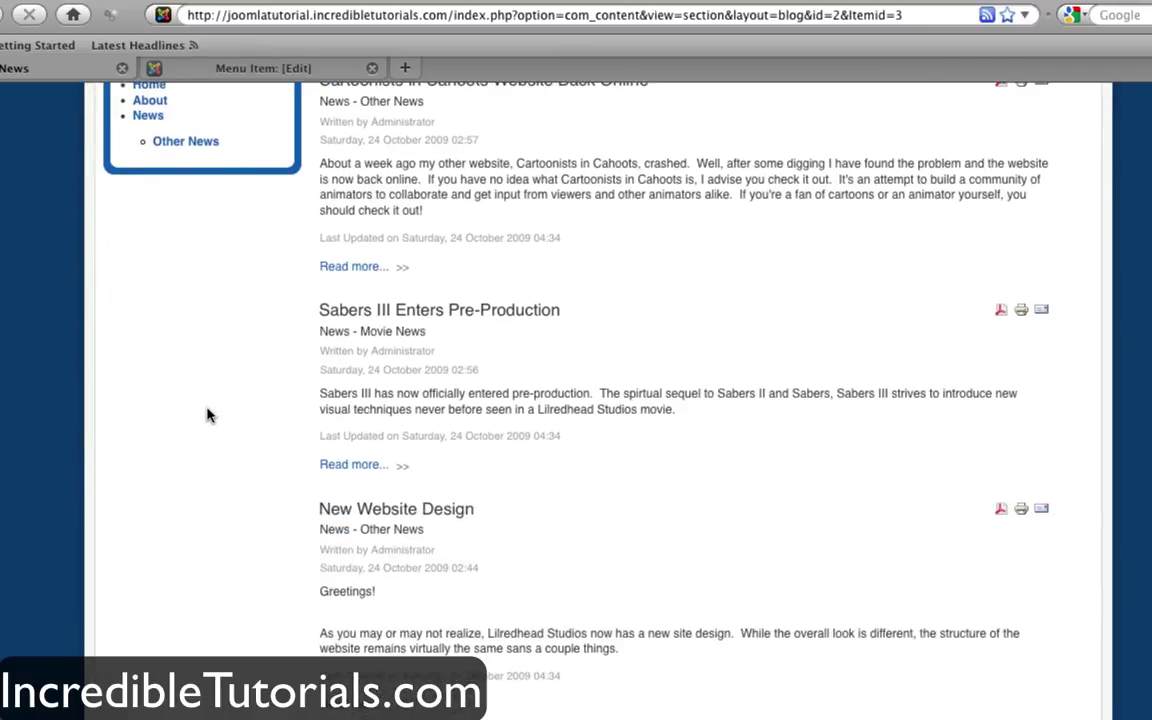
pyautogui.scroll(2, 207, 413)
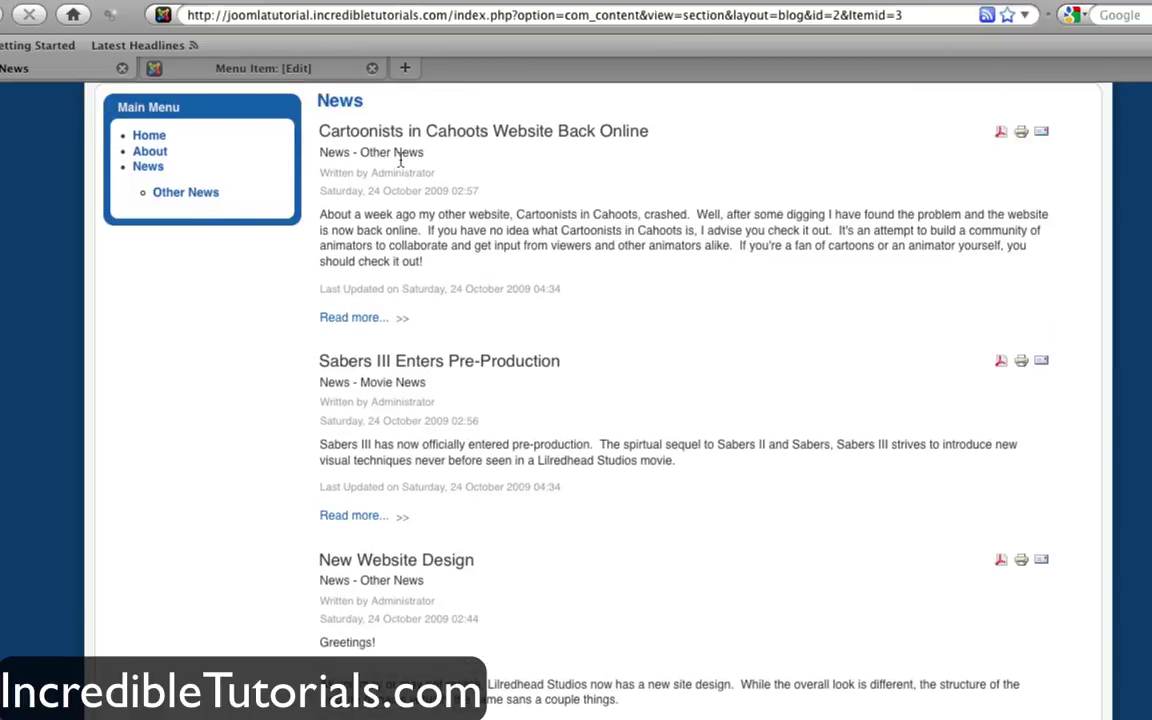
pyautogui.click(180, 195)
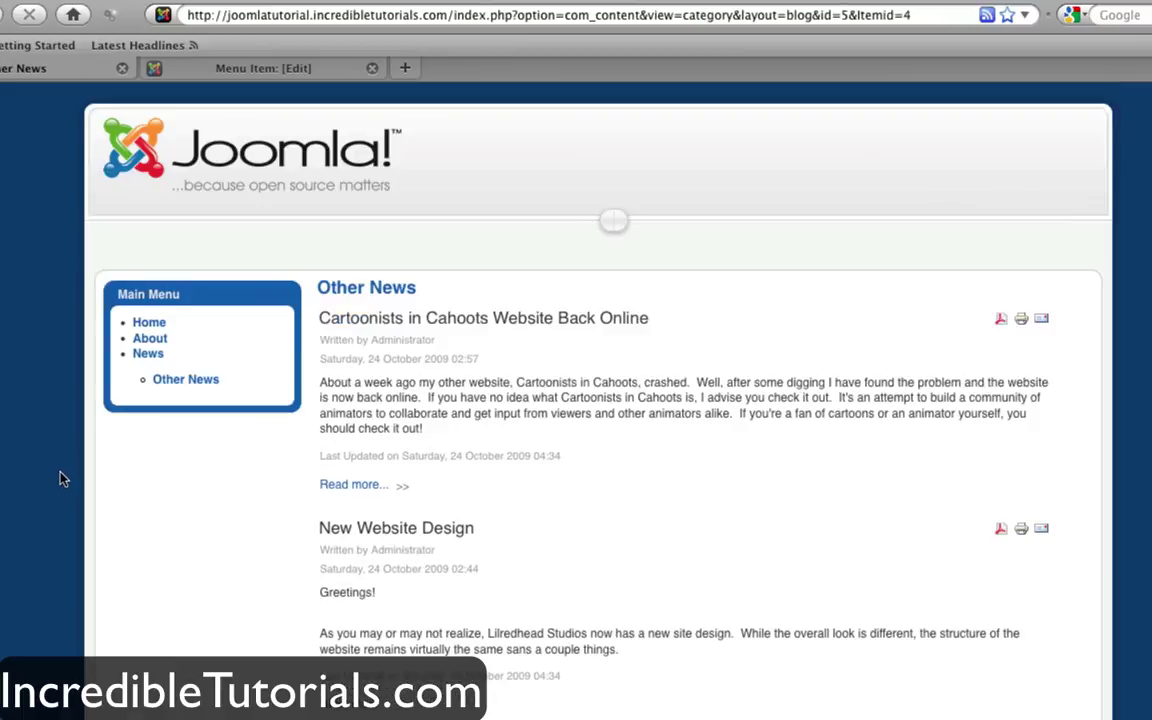
pyautogui.scroll(-1, 60, 479)
pyautogui.scroll(-1, 60, 479)
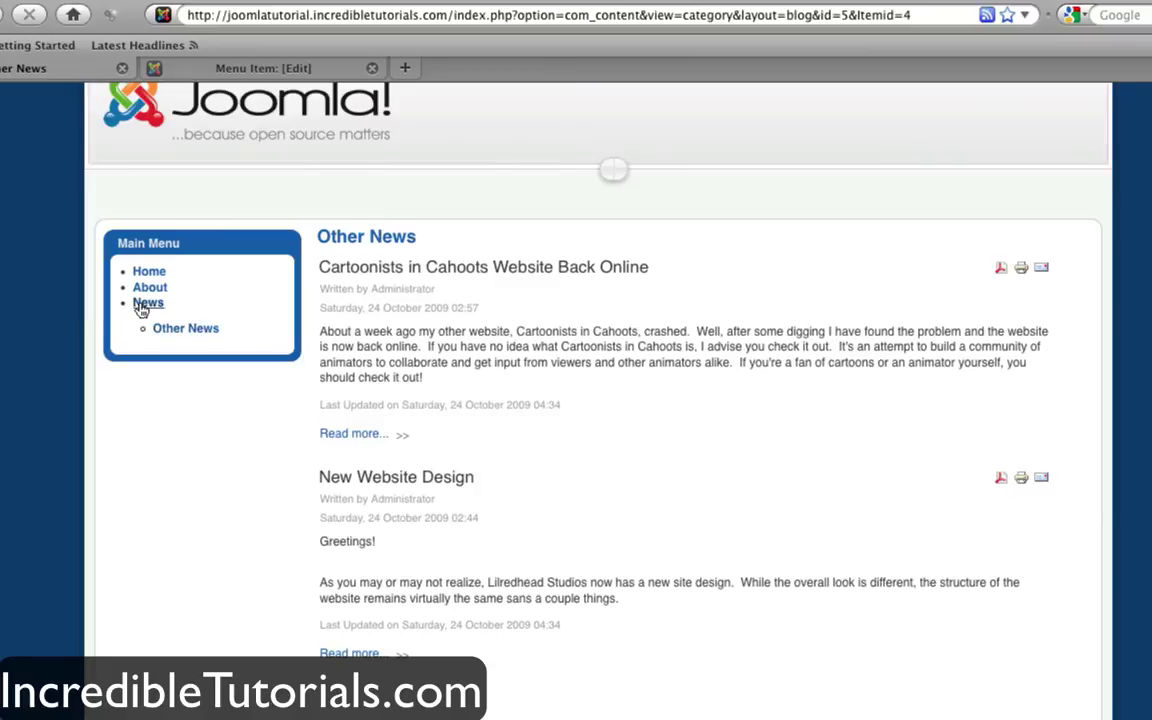
pyautogui.click(291, 66)
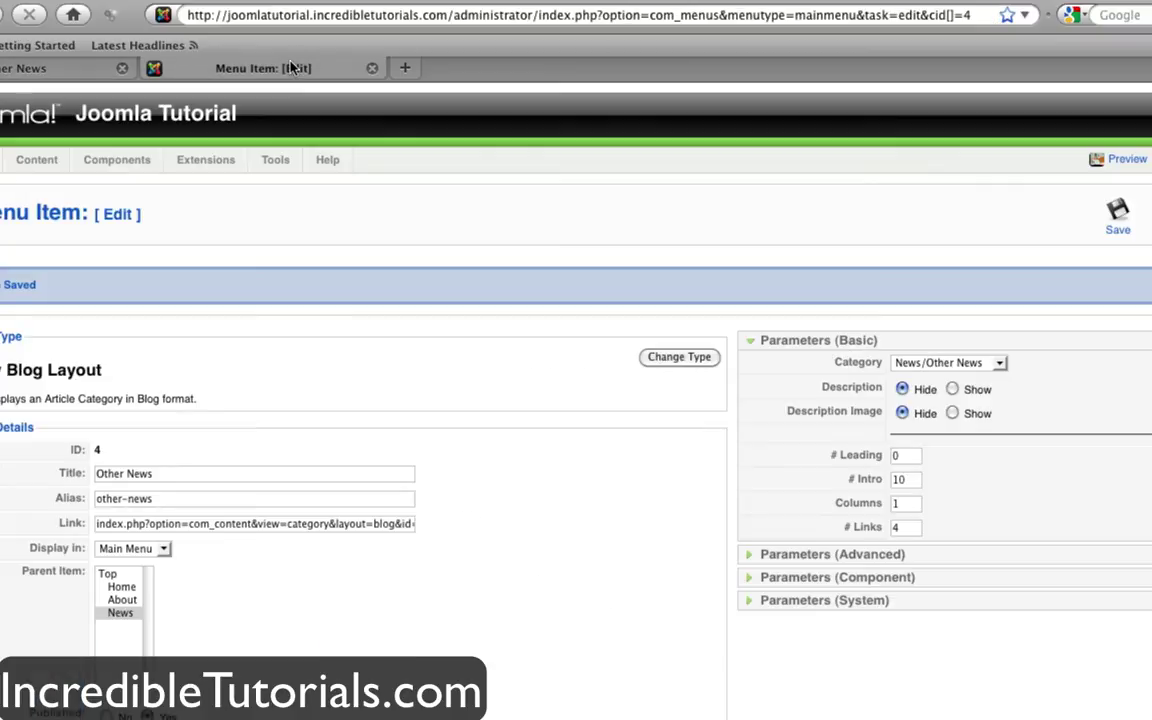
# - Save Other News and start another Category Blog Layout menu item
pyautogui.click(1114, 218)
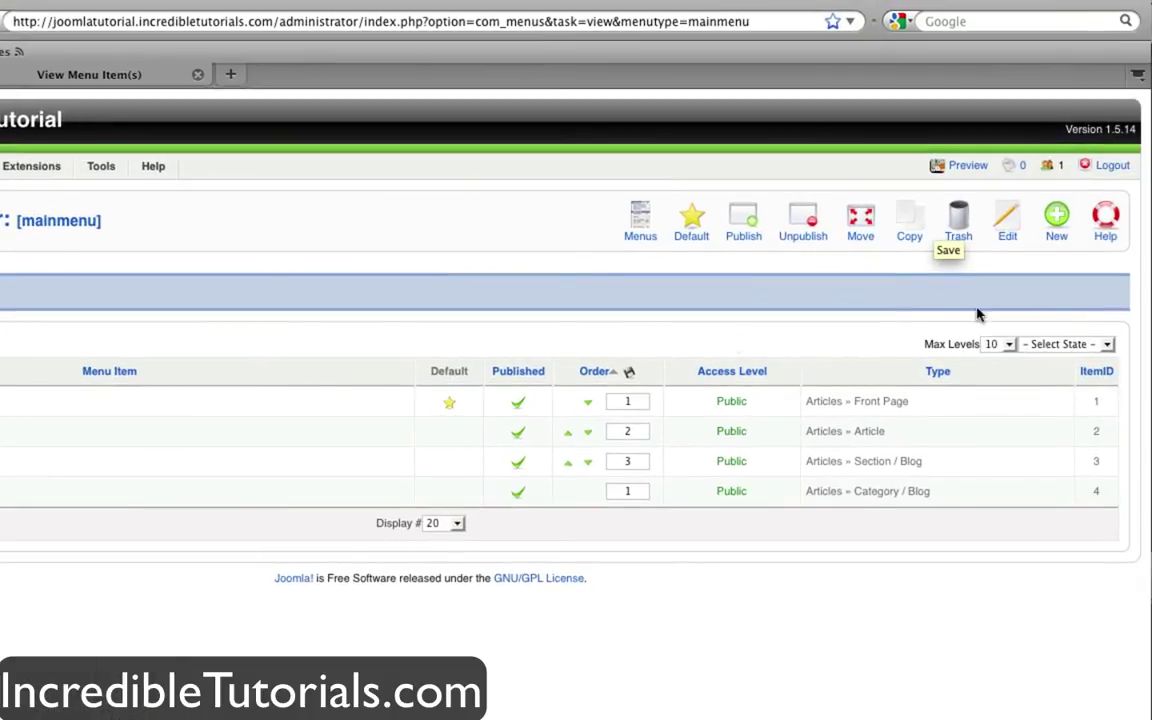
pyautogui.click(1064, 238)
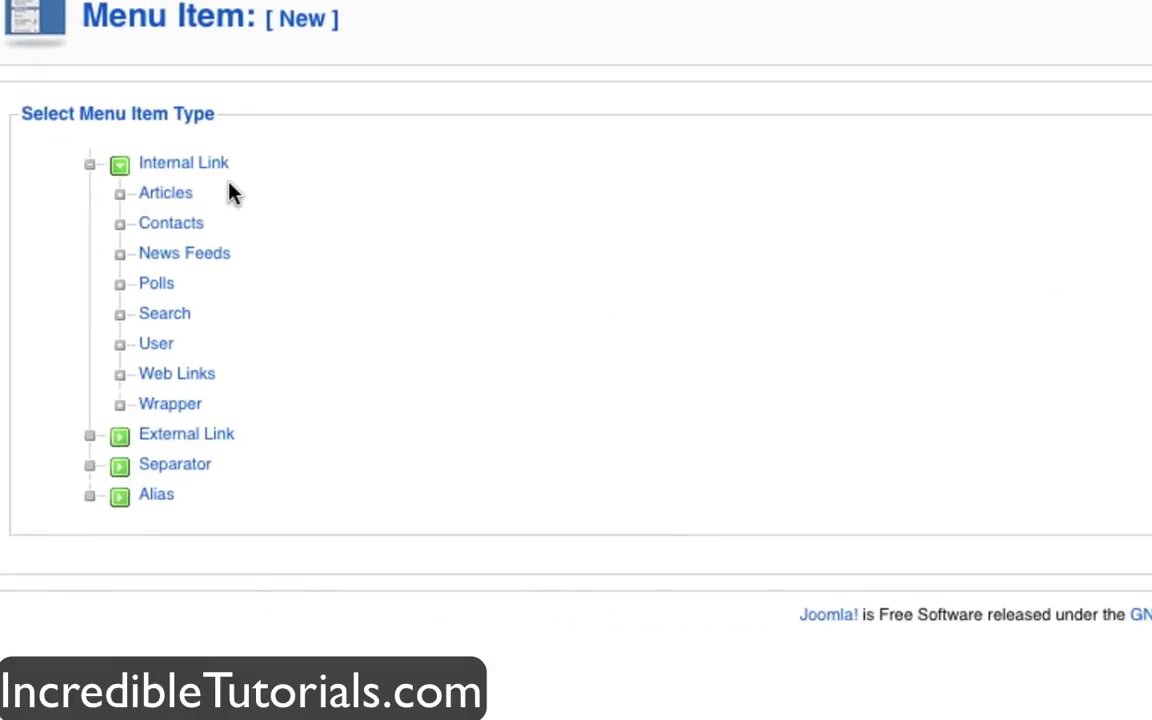
pyautogui.click(184, 195)
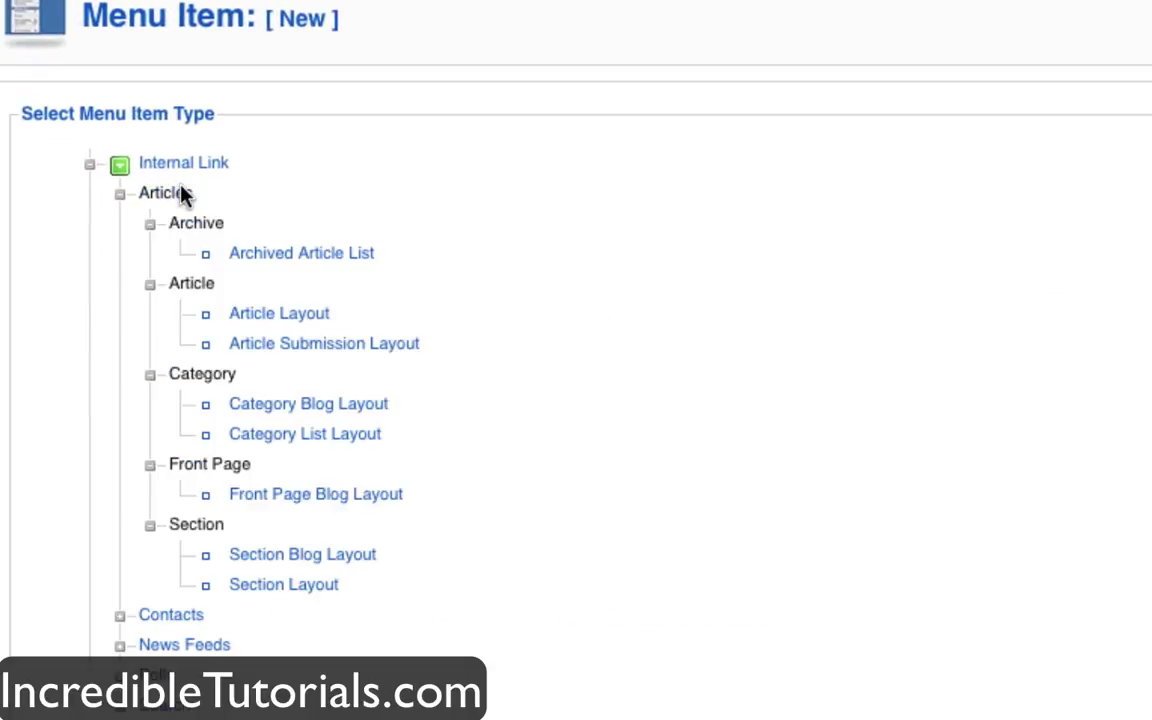
pyautogui.click(337, 416)
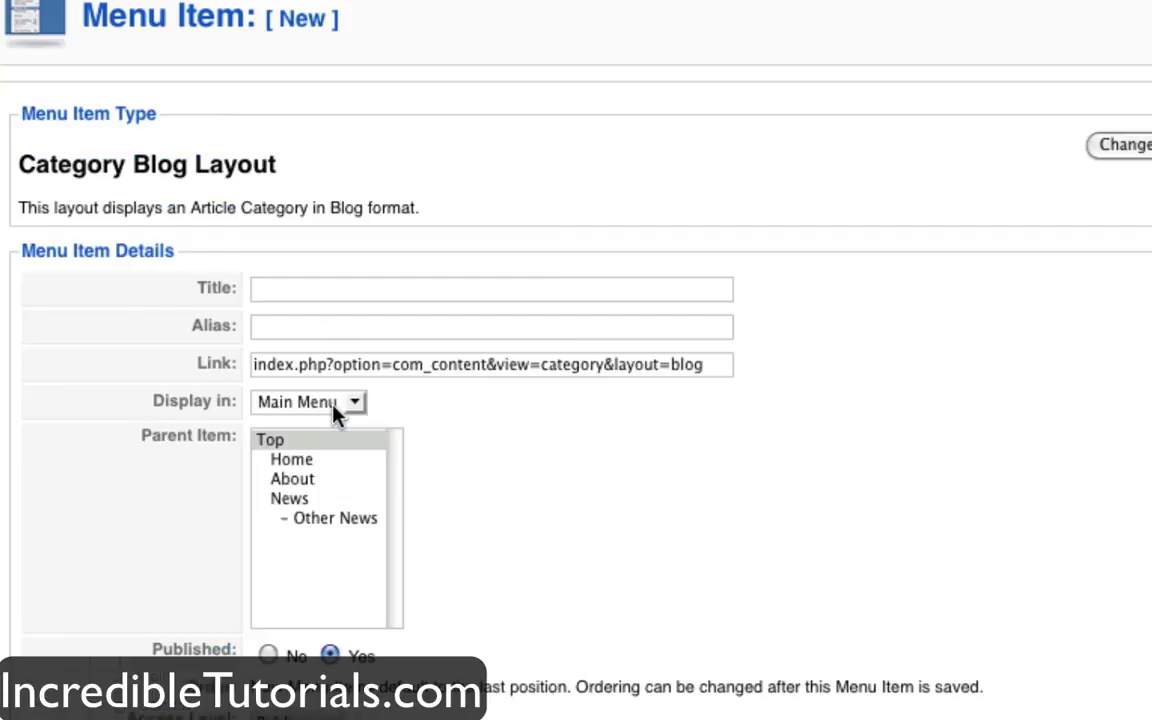
# - Title the new item 'Movie News' and place it under News
pyautogui.click(331, 287)
pyautogui.write('Movies News')
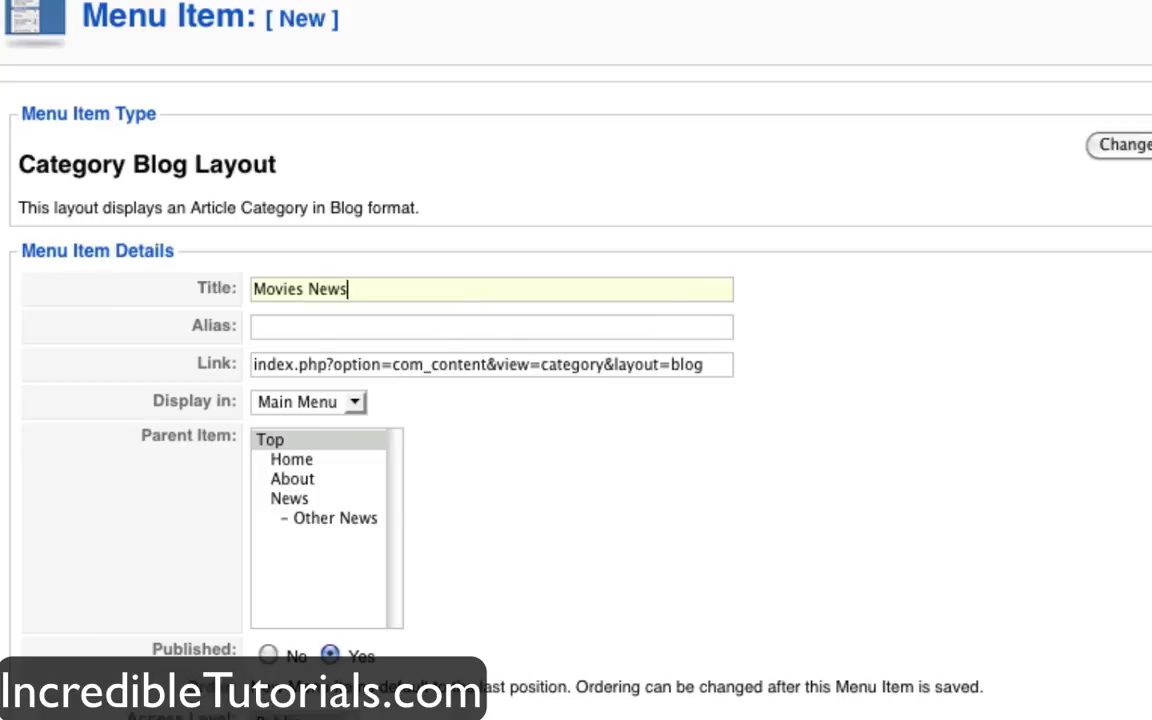
pyautogui.click(300, 292)
pyautogui.press('BackSpace')
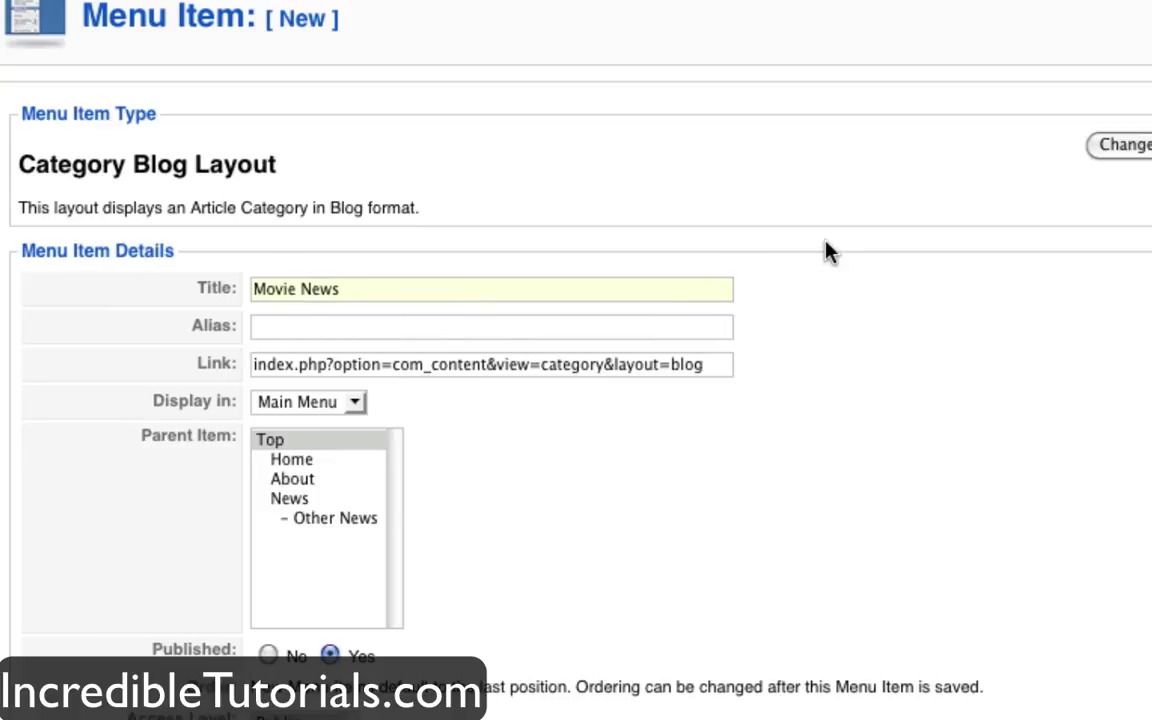
pyautogui.click(288, 499)
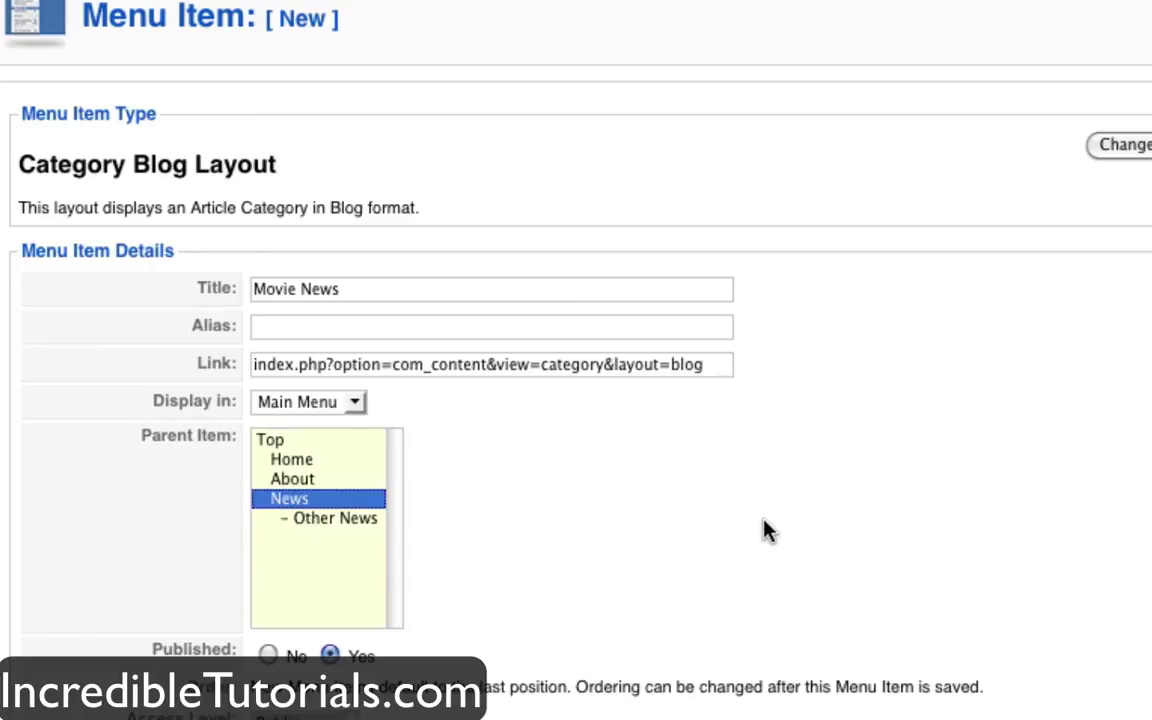
# - Choose the News/Movie News category and set leading articles to 0
pyautogui.click(972, 182)
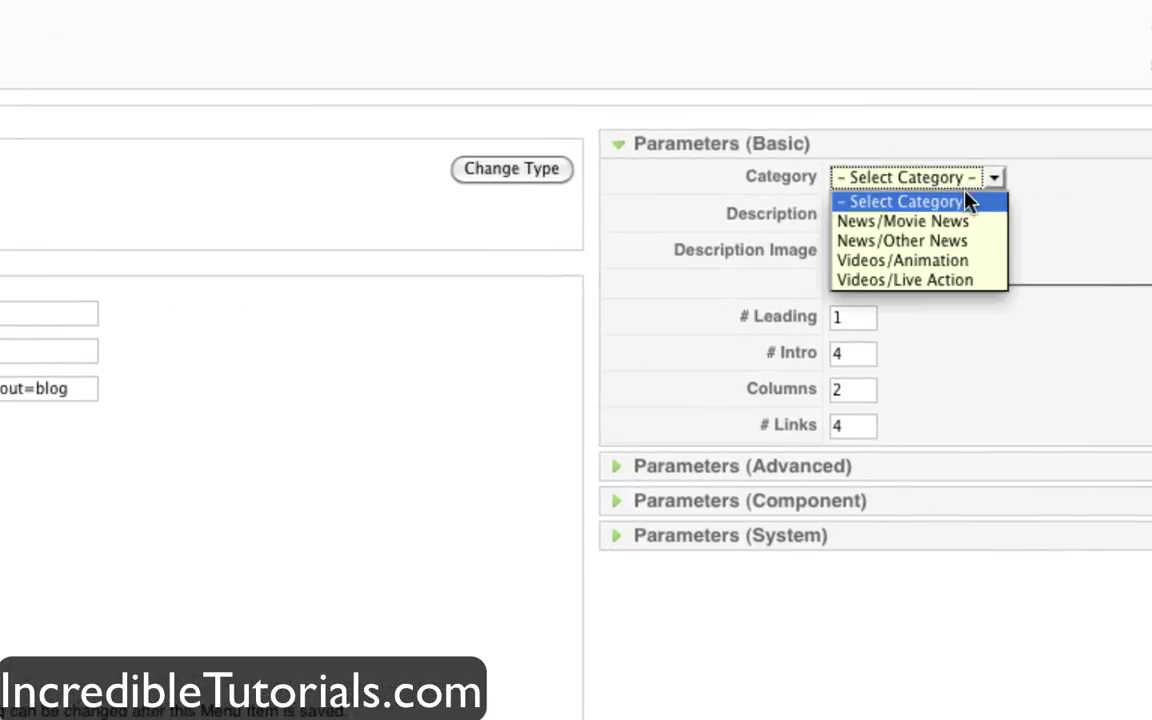
pyautogui.click(873, 230)
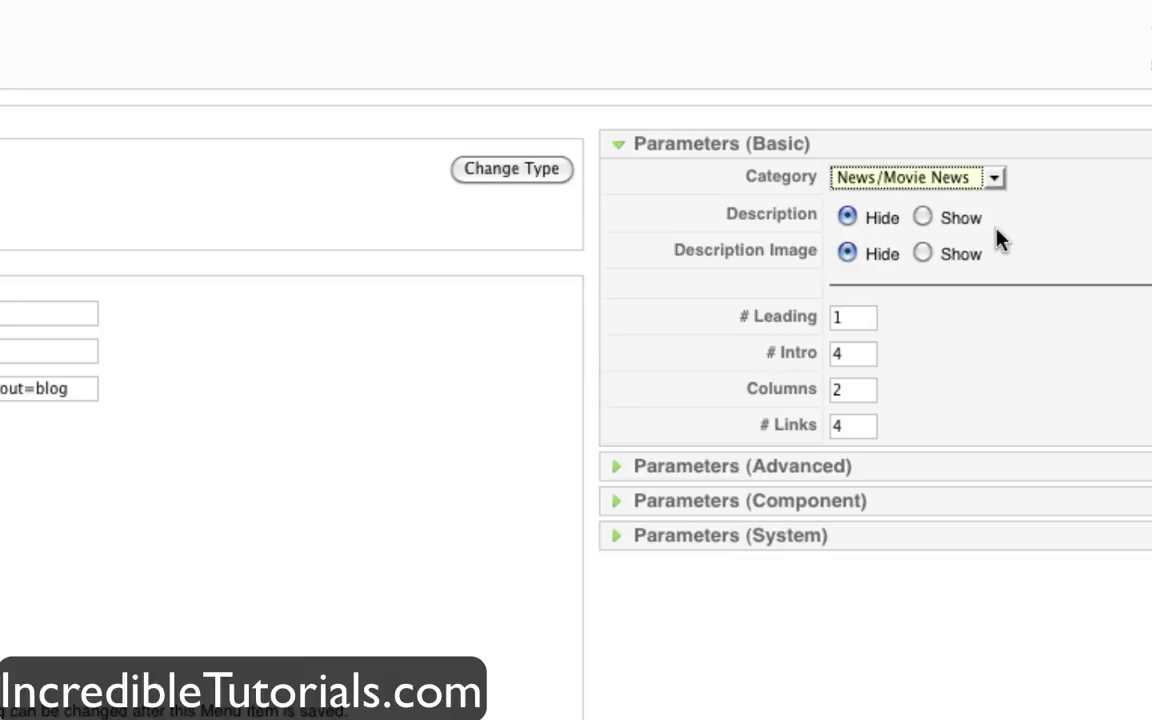
pyautogui.click(856, 320)
pyautogui.press('BackSpace')
pyautogui.write('0')
pyautogui.click(1050, 325)
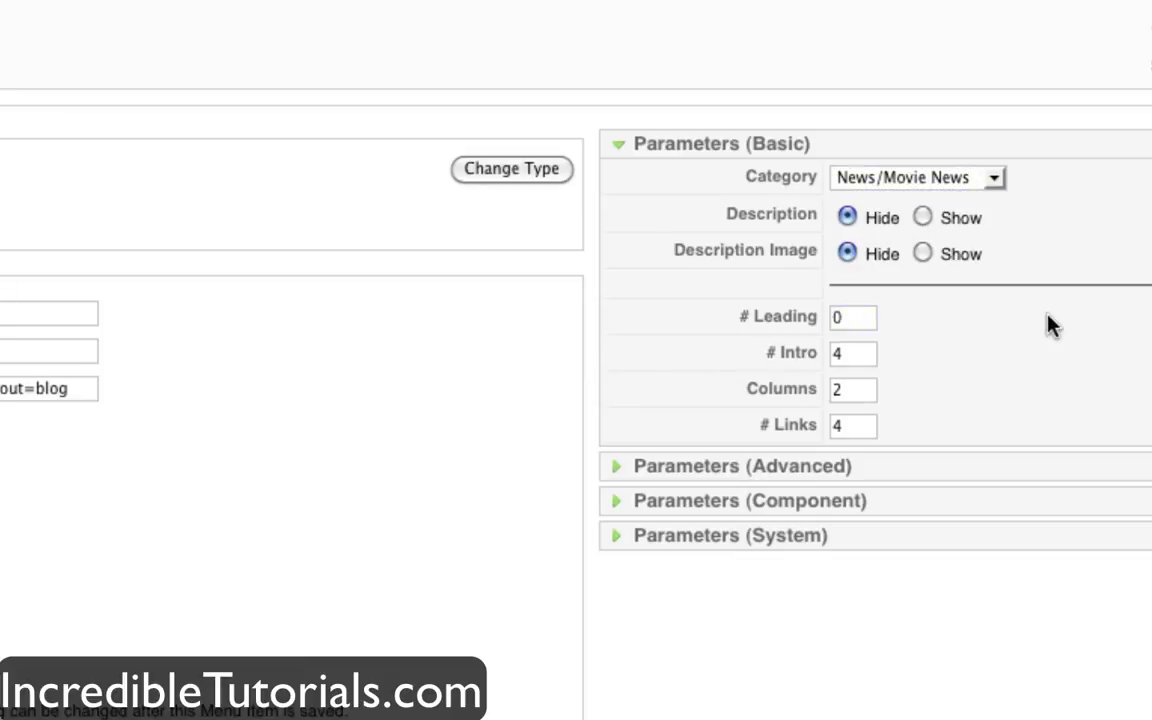
# - Set 10 intro articles and 1 column, apply, and return to the front-end site
pyautogui.click(855, 362)
pyautogui.press('BackSpace')
pyautogui.write('10')
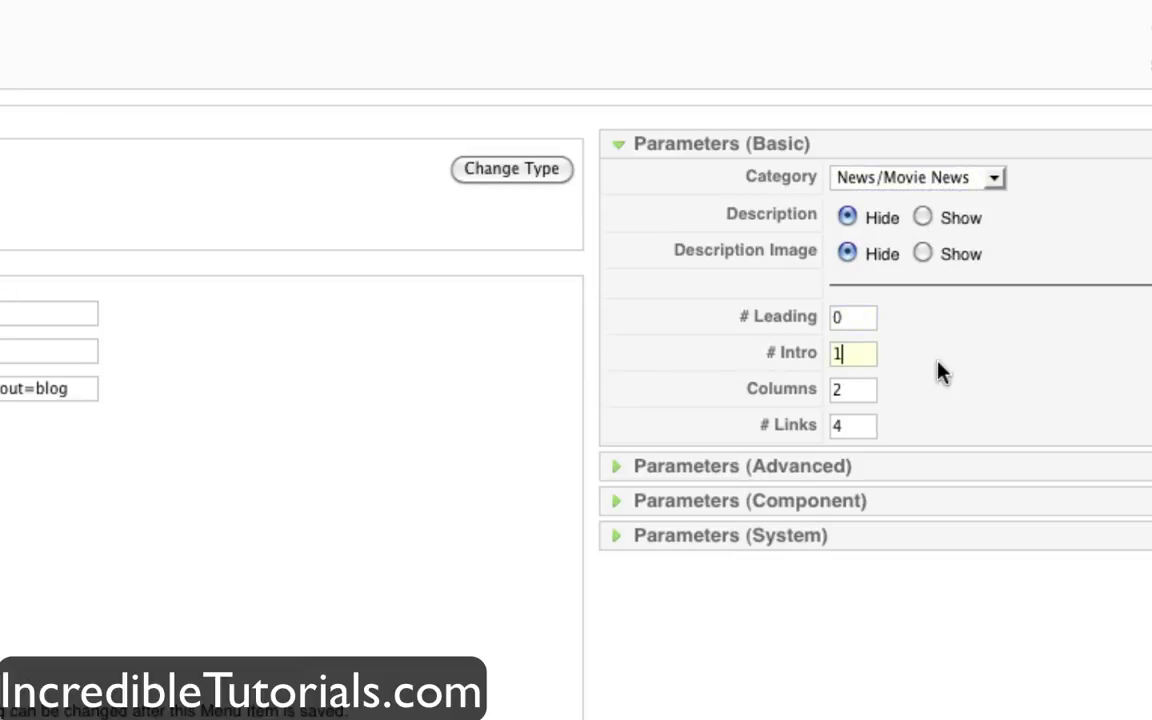
pyautogui.click(860, 389)
pyautogui.press('BackSpace')
pyautogui.write('1')
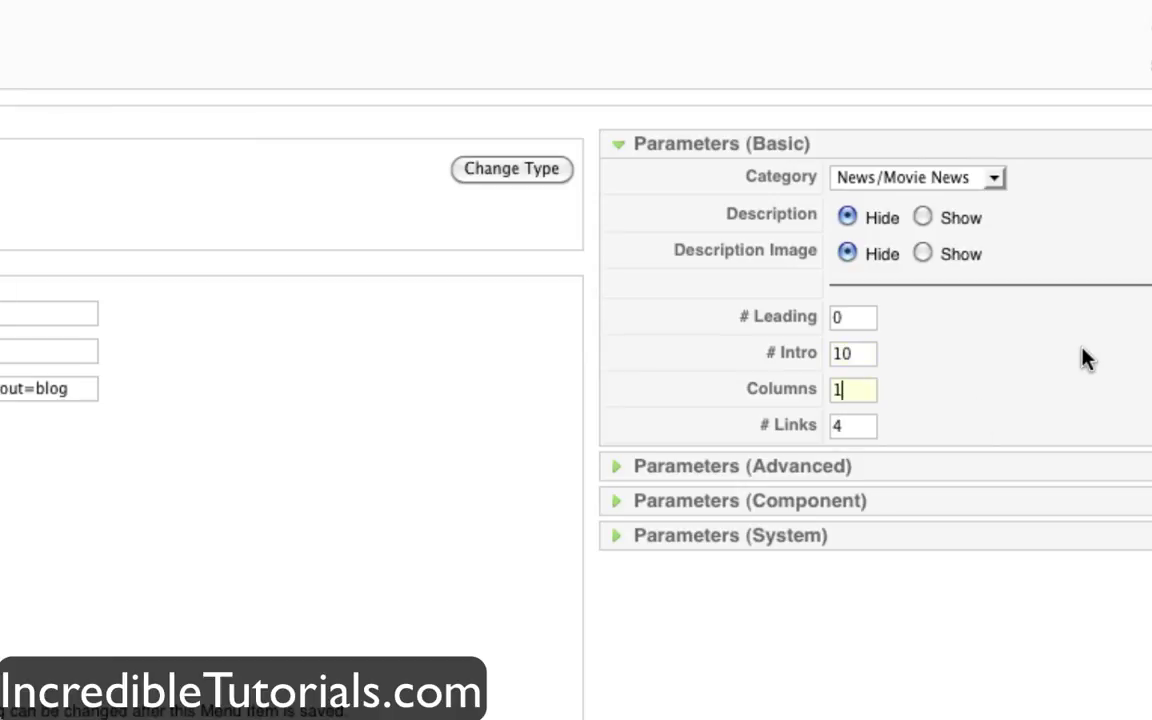
pyautogui.click(1088, 357)
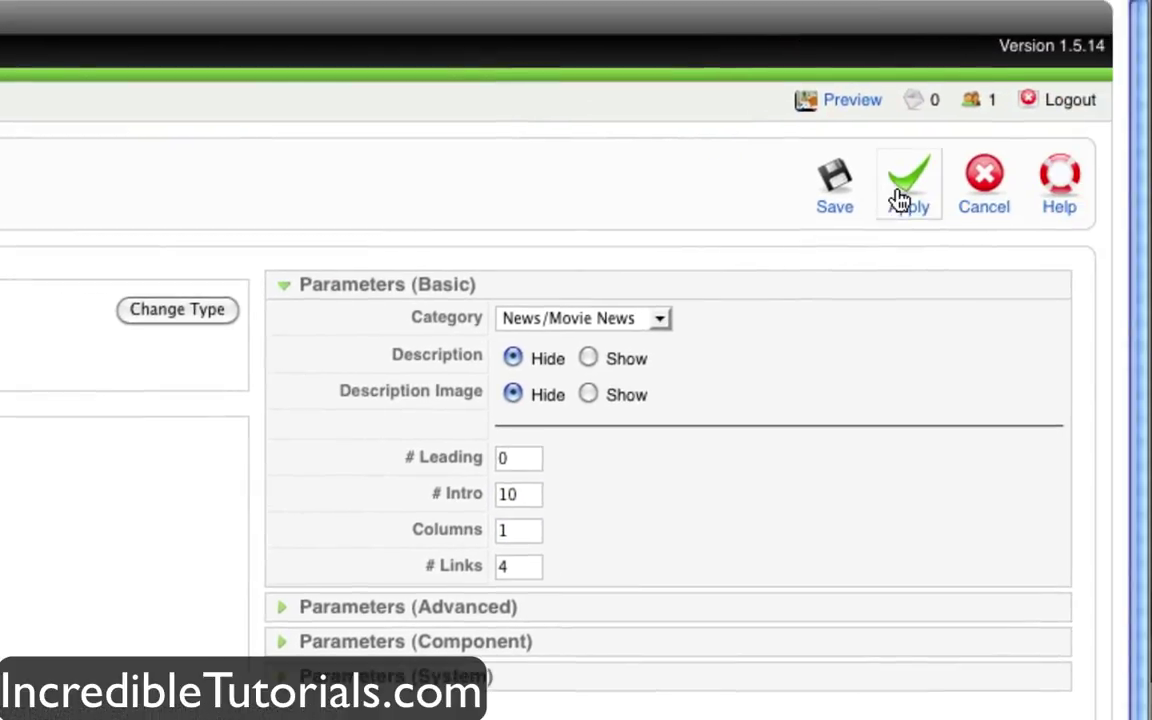
pyautogui.click(899, 199)
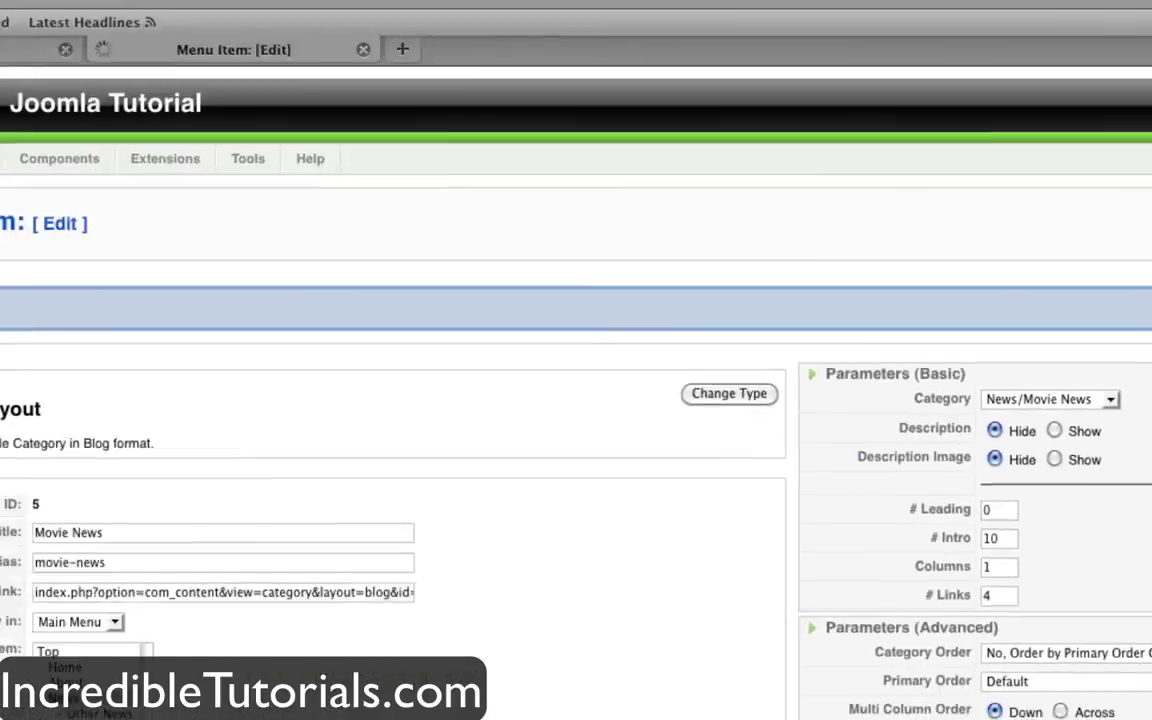
pyautogui.click(120, 72)
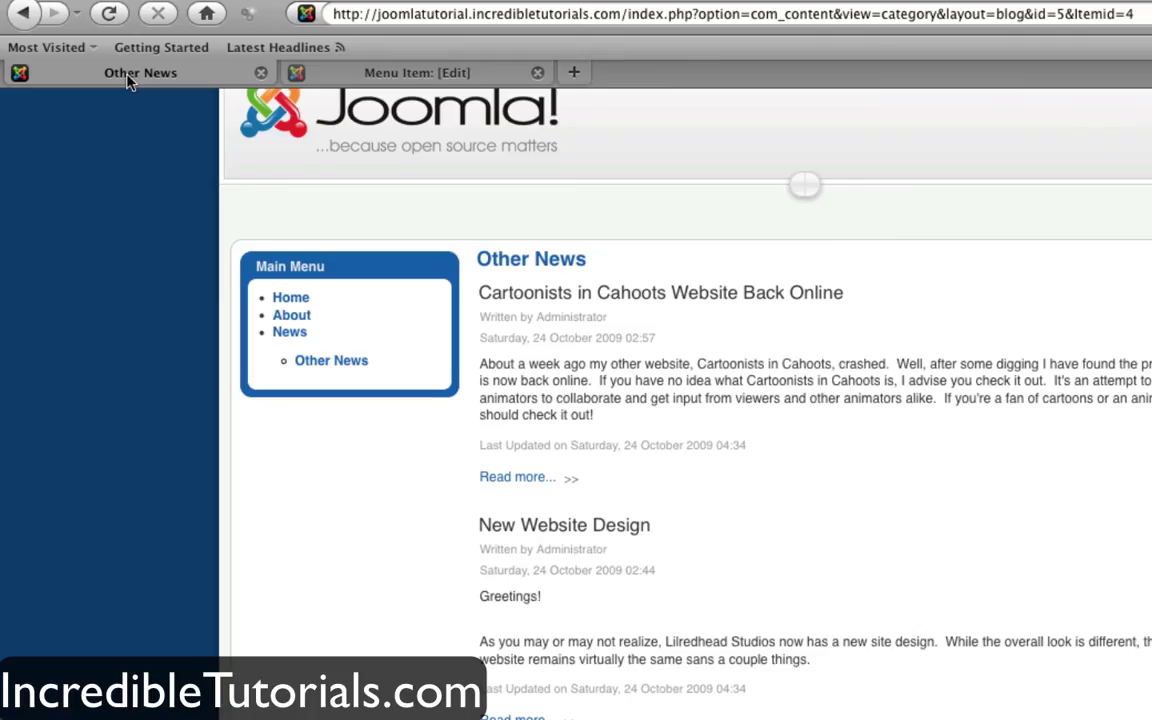
# - Open News from the Main Menu, then its Movie News submenu page
pyautogui.click(289, 333)
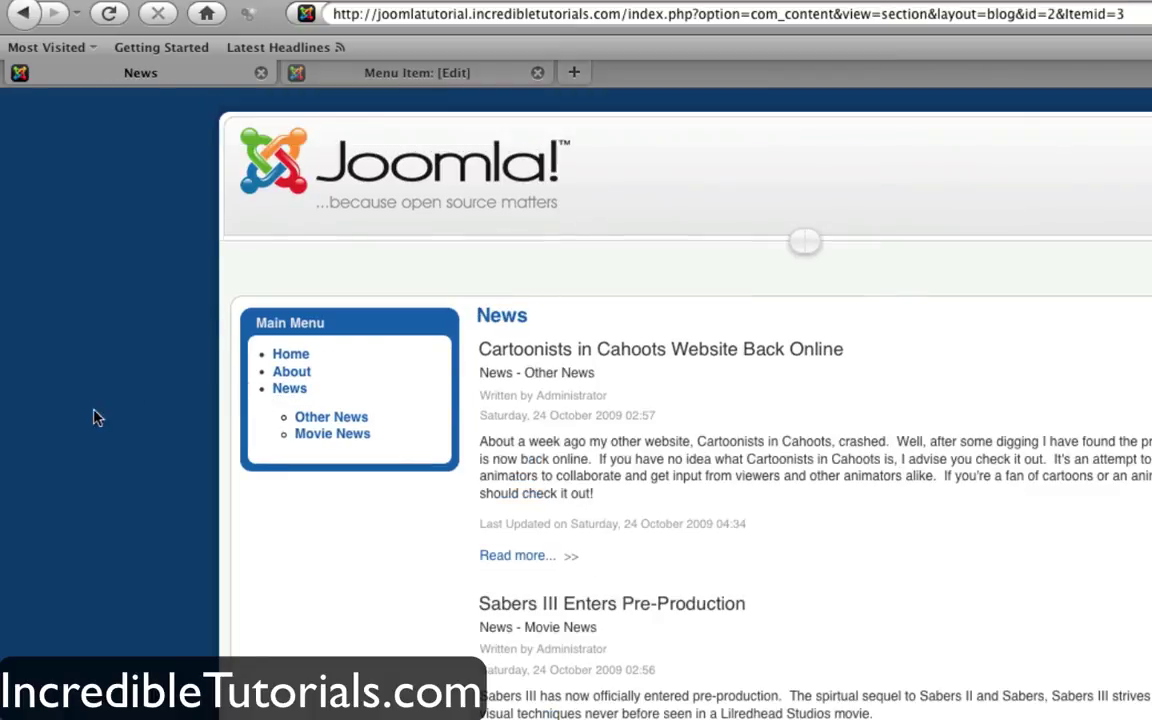
pyautogui.scroll(-3, 543, 590)
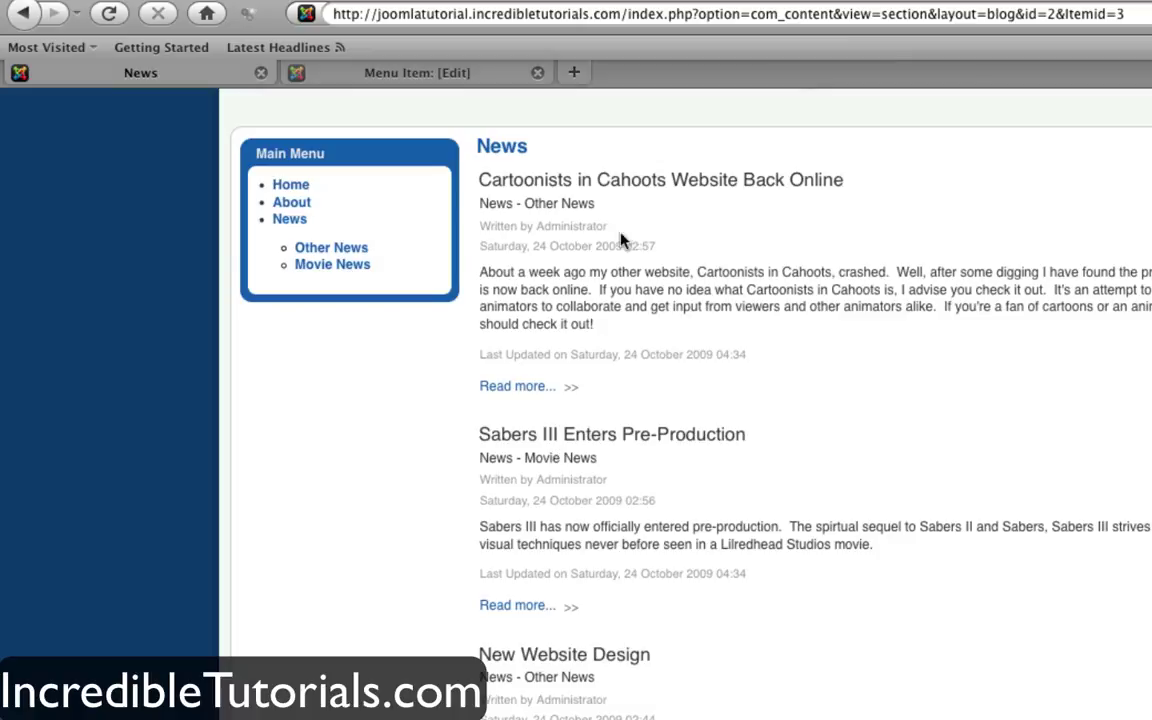
pyautogui.click(352, 266)
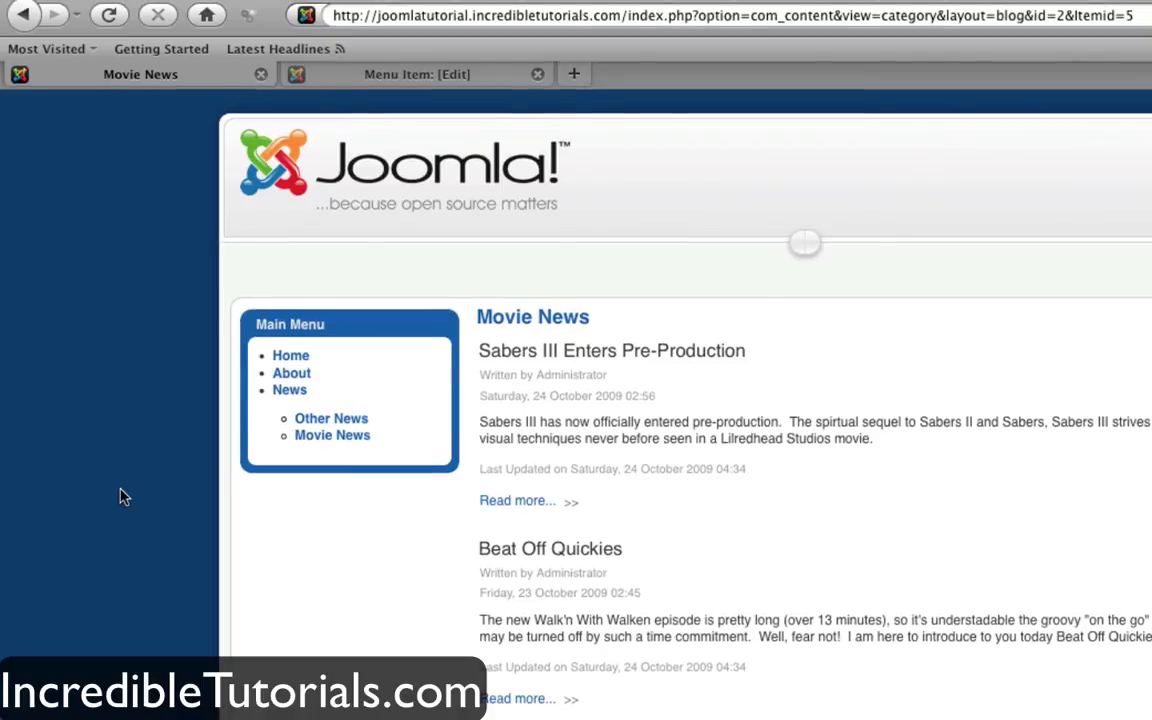
# - Save Movie News and start a new menu item of Articles › Category List Layout type
pyautogui.click(400, 80)
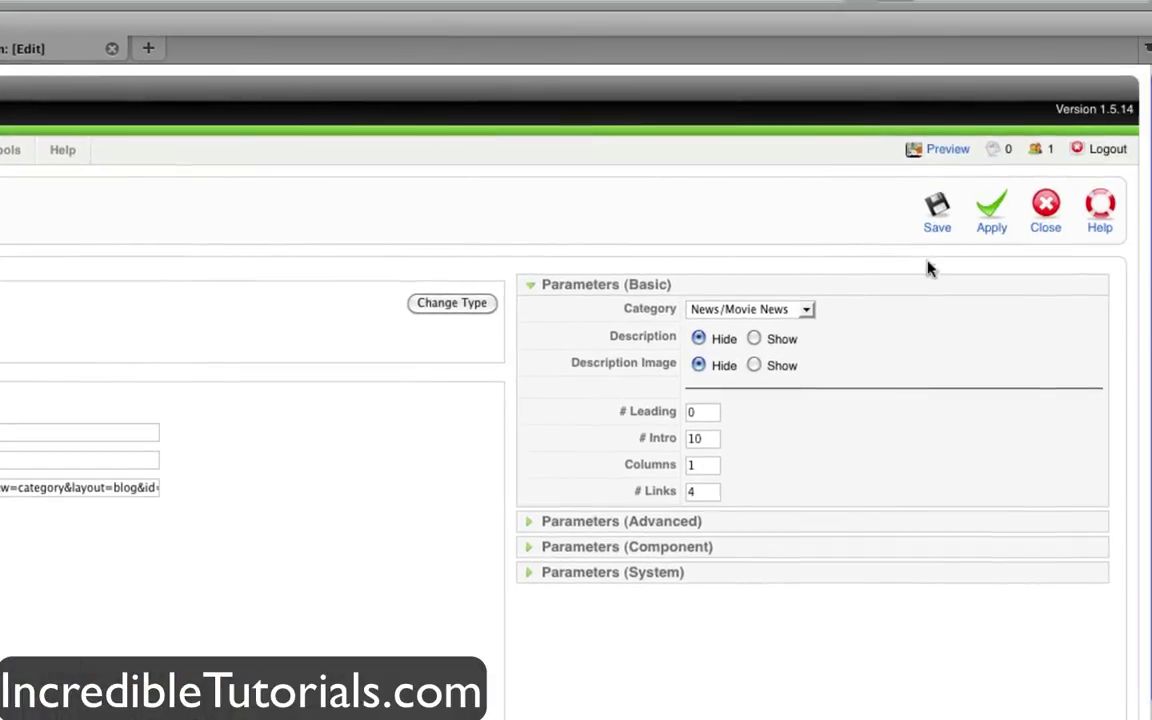
pyautogui.click(940, 212)
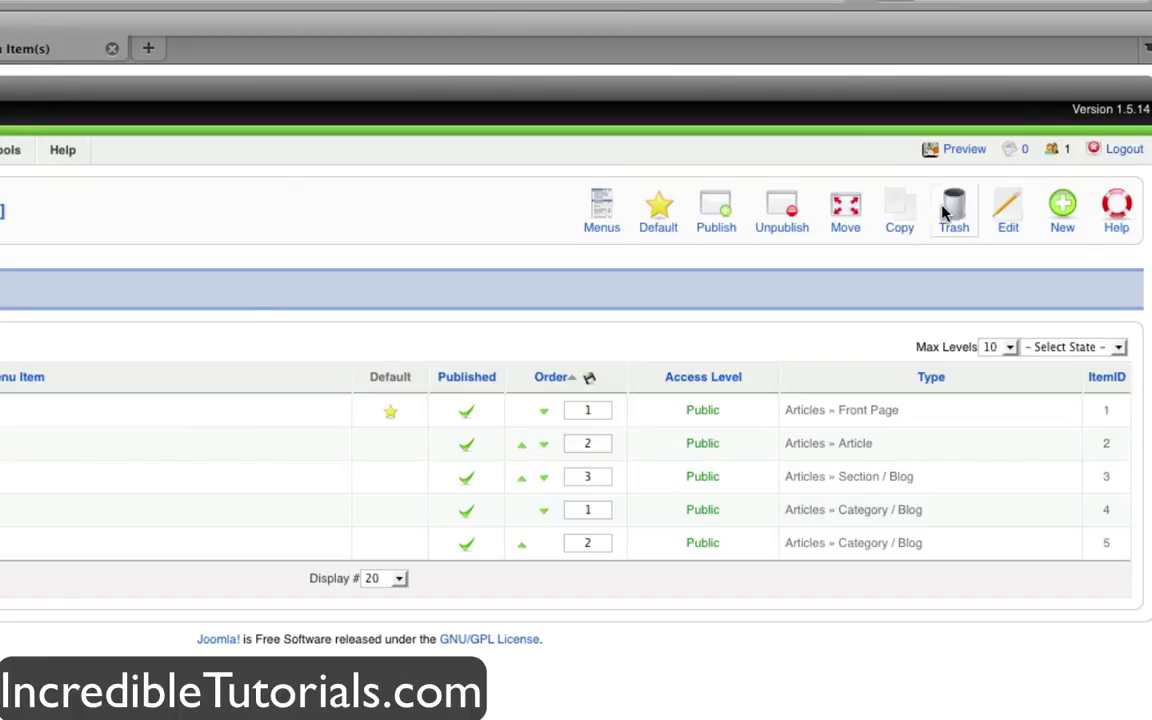
pyautogui.click(1064, 210)
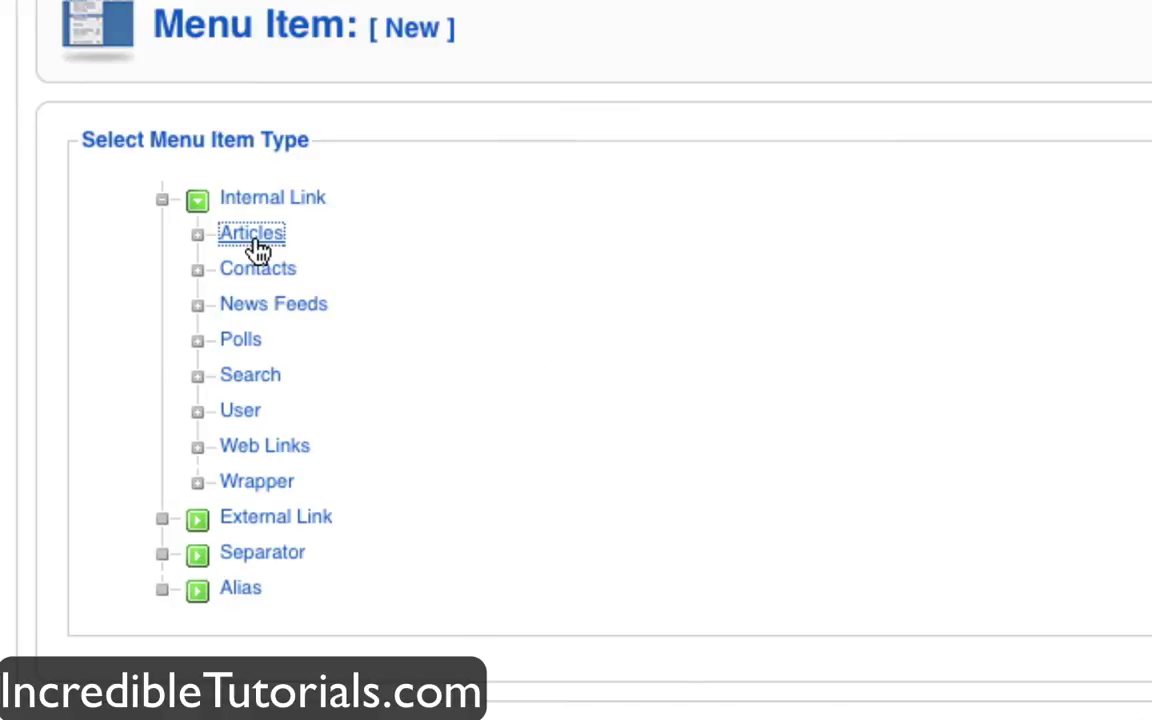
pyautogui.click(253, 238)
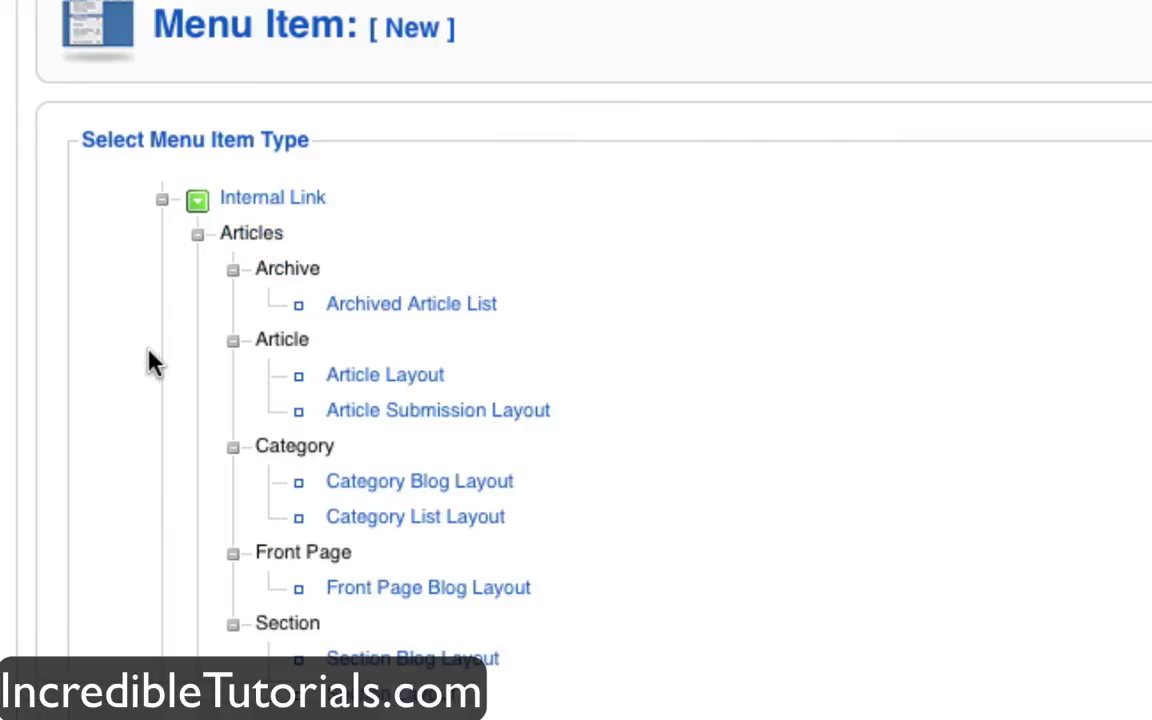
pyautogui.click(450, 522)
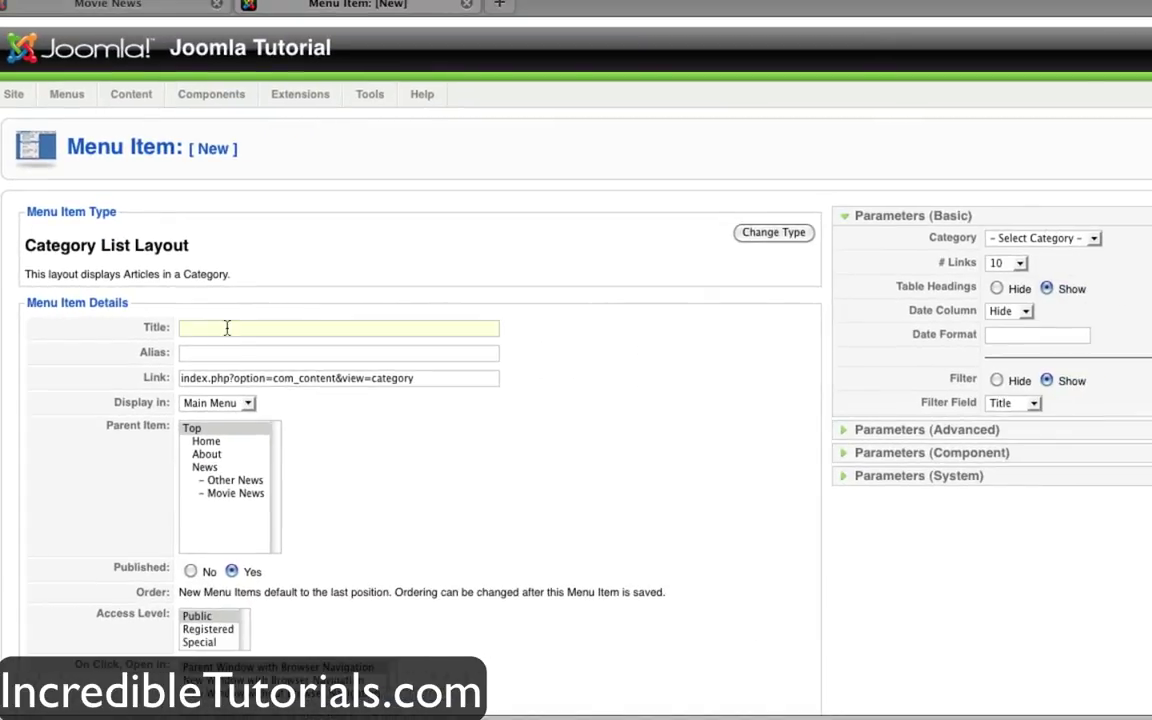
# - Create top-level 'Animation Videos' listing the Videos/Animation category, check advanced parameters, and apply
pyautogui.write('Animatio')
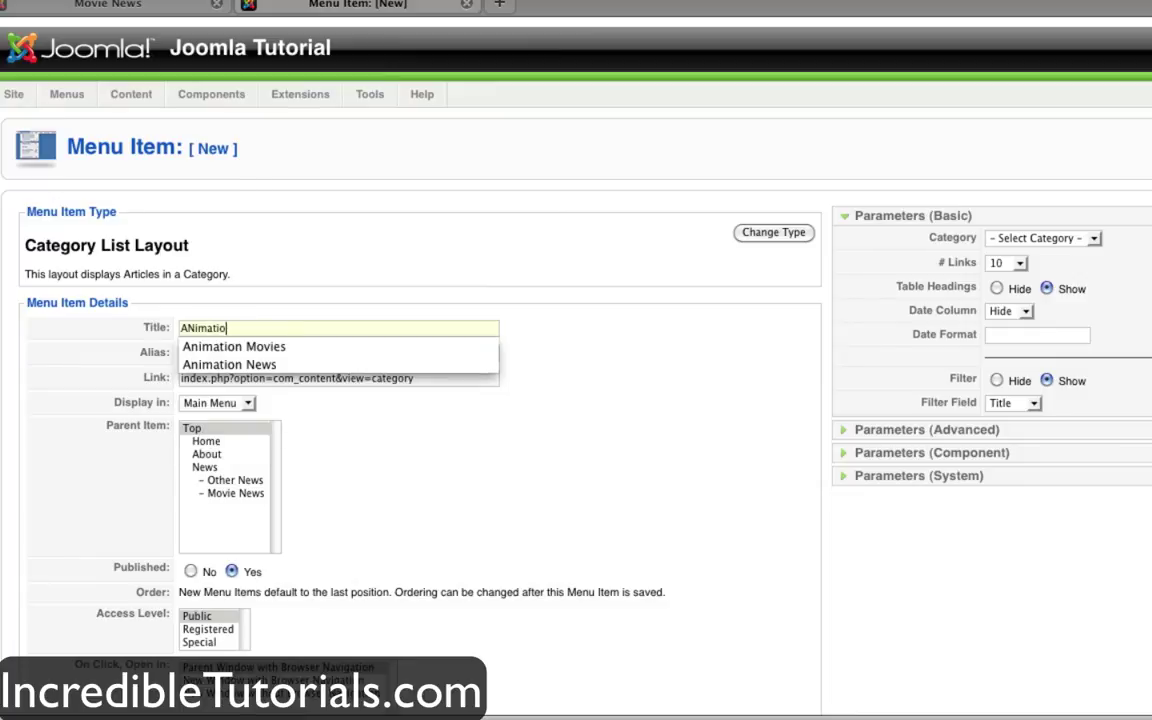
pyautogui.press('BackSpace')
pyautogui.press('BackSpace')
pyautogui.press('BackSpace')
pyautogui.press('BackSpace')
pyautogui.press('BackSpace')
pyautogui.press('BackSpace')
pyautogui.press('BackSpace')
pyautogui.write('n')
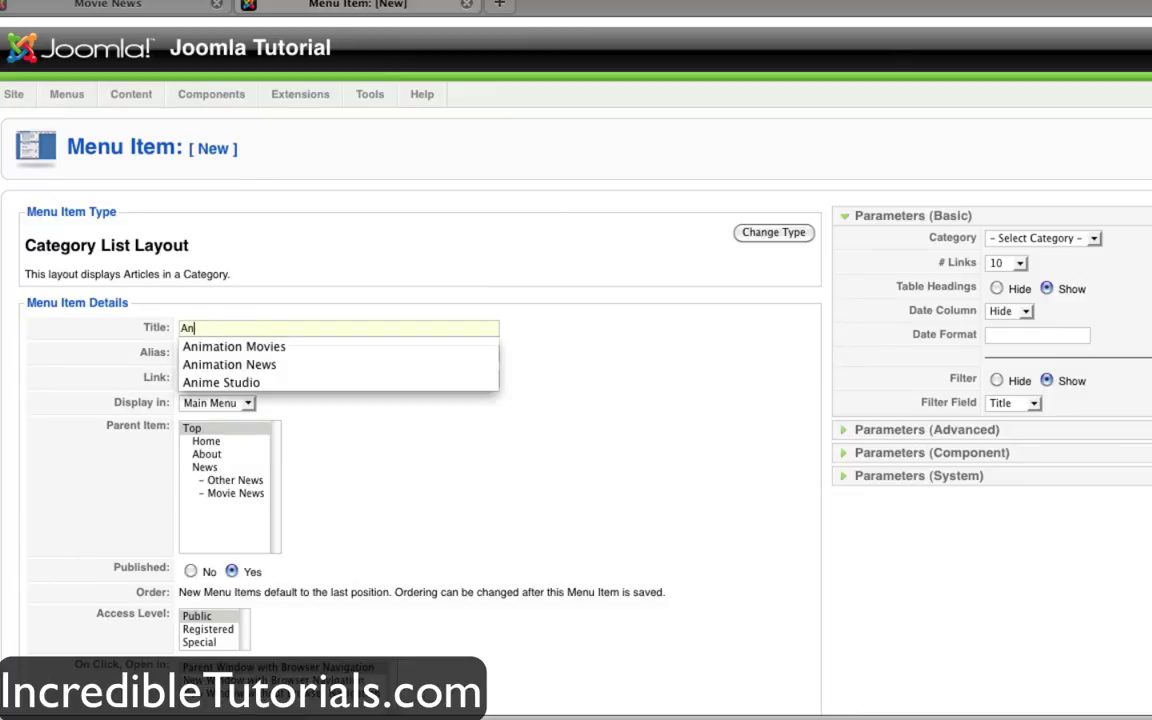
pyautogui.write('imation Videos')
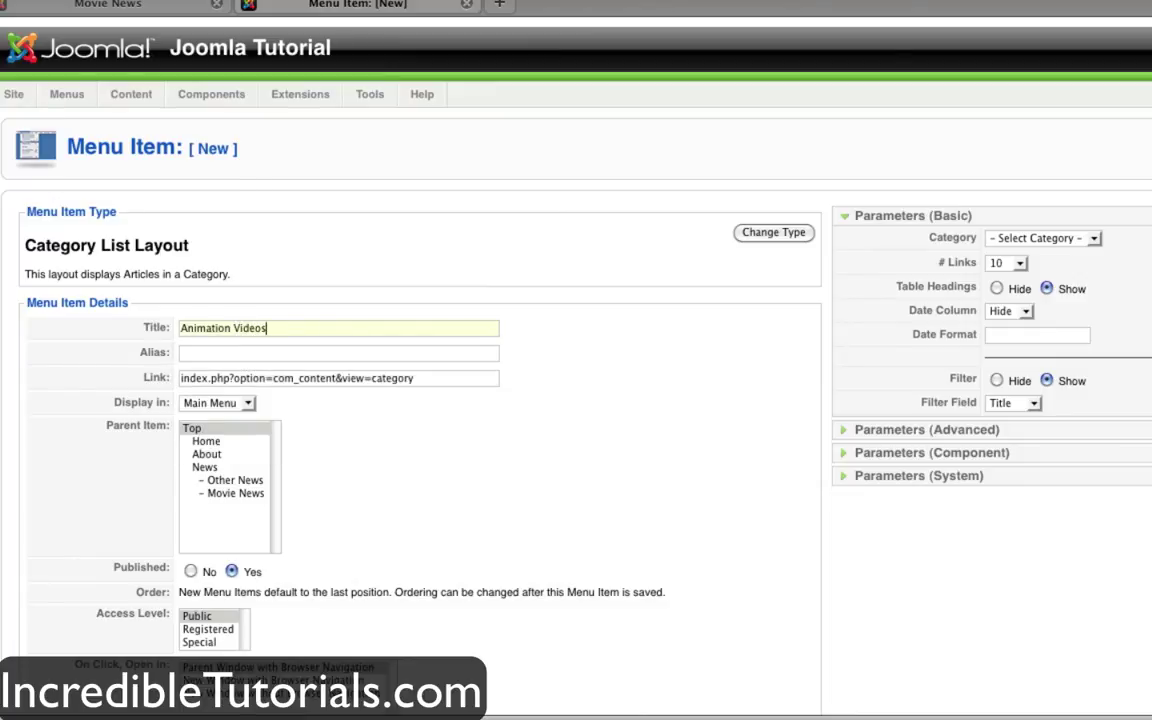
pyautogui.click(321, 251)
pyautogui.click(187, 430)
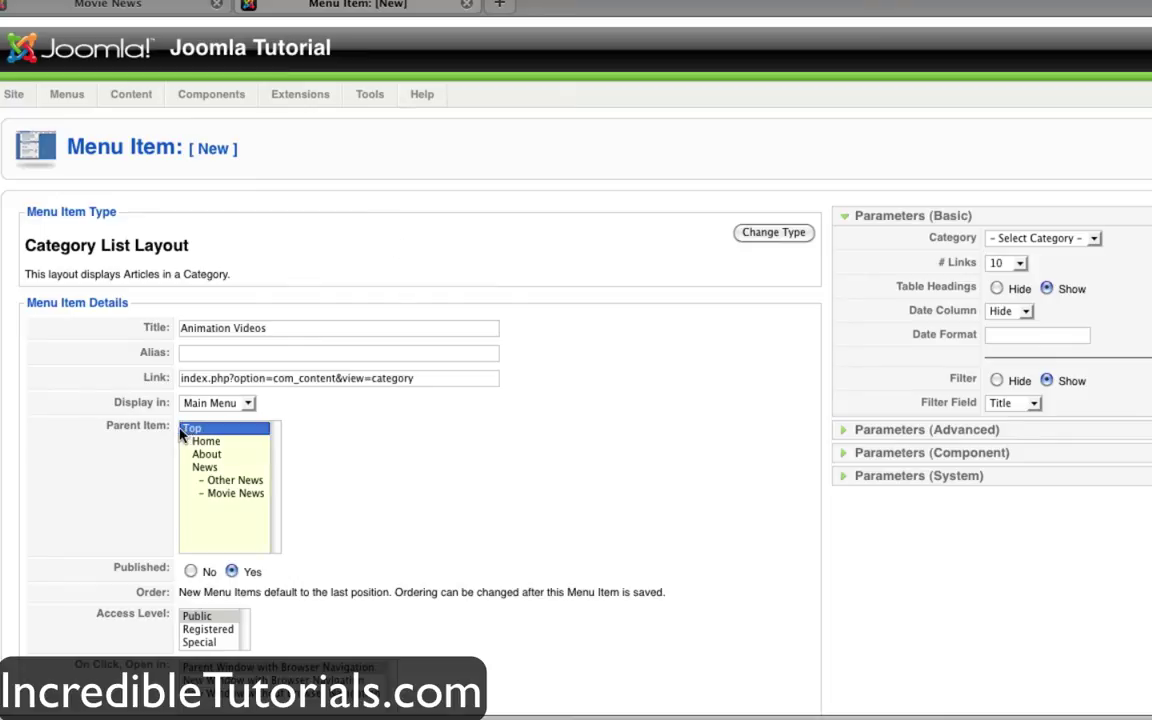
pyautogui.click(1060, 240)
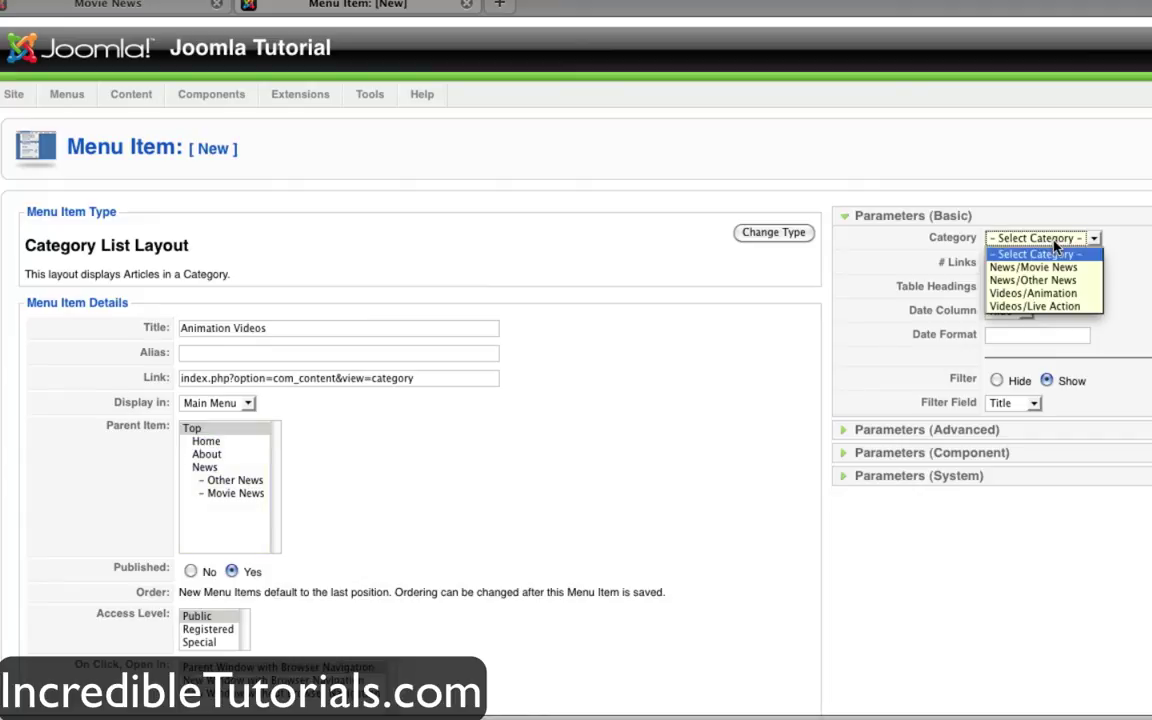
pyautogui.click(1052, 294)
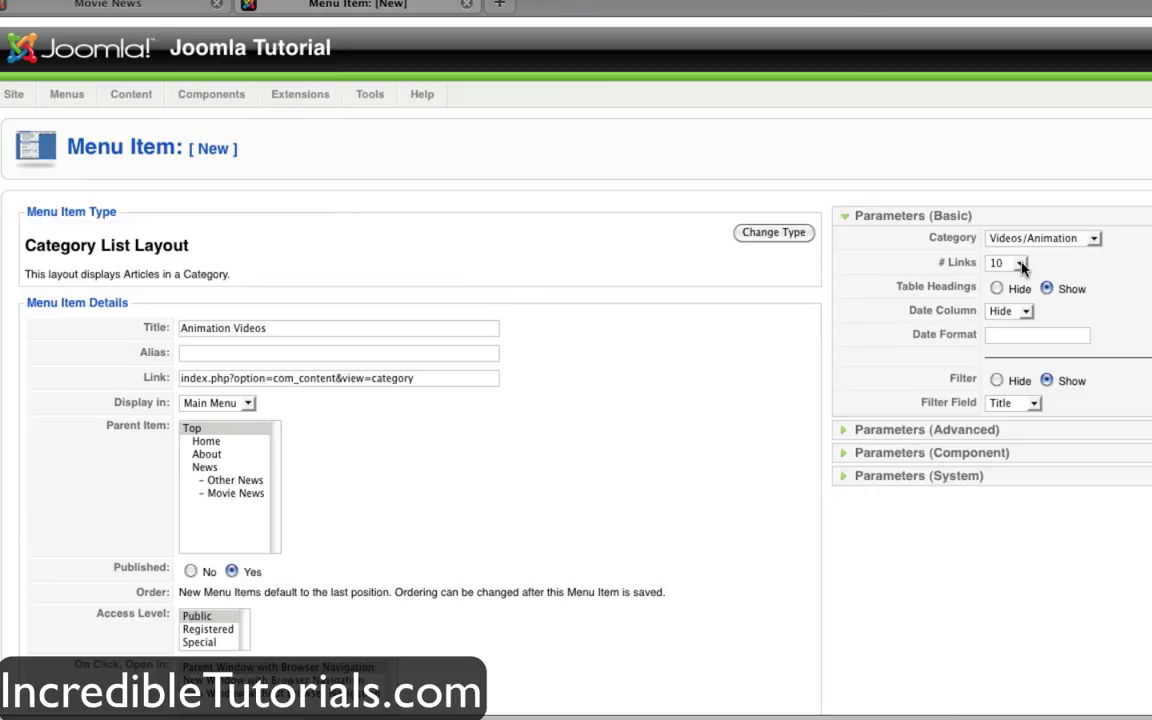
pyautogui.click(845, 430)
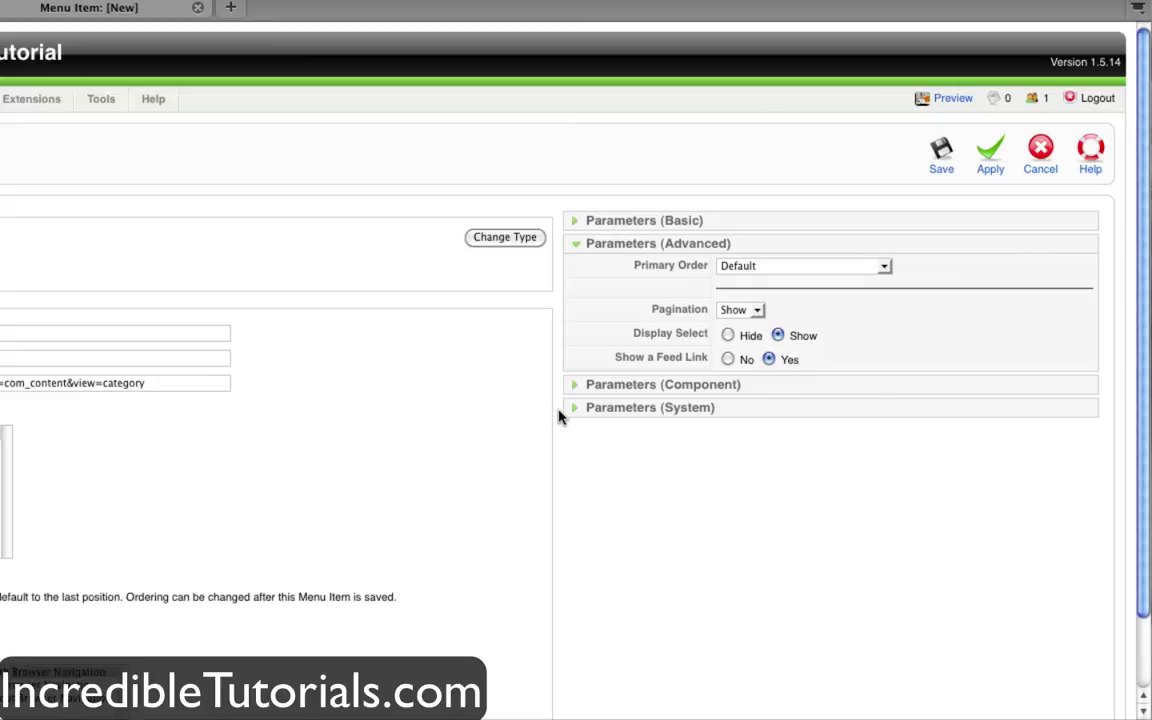
pyautogui.click(1005, 165)
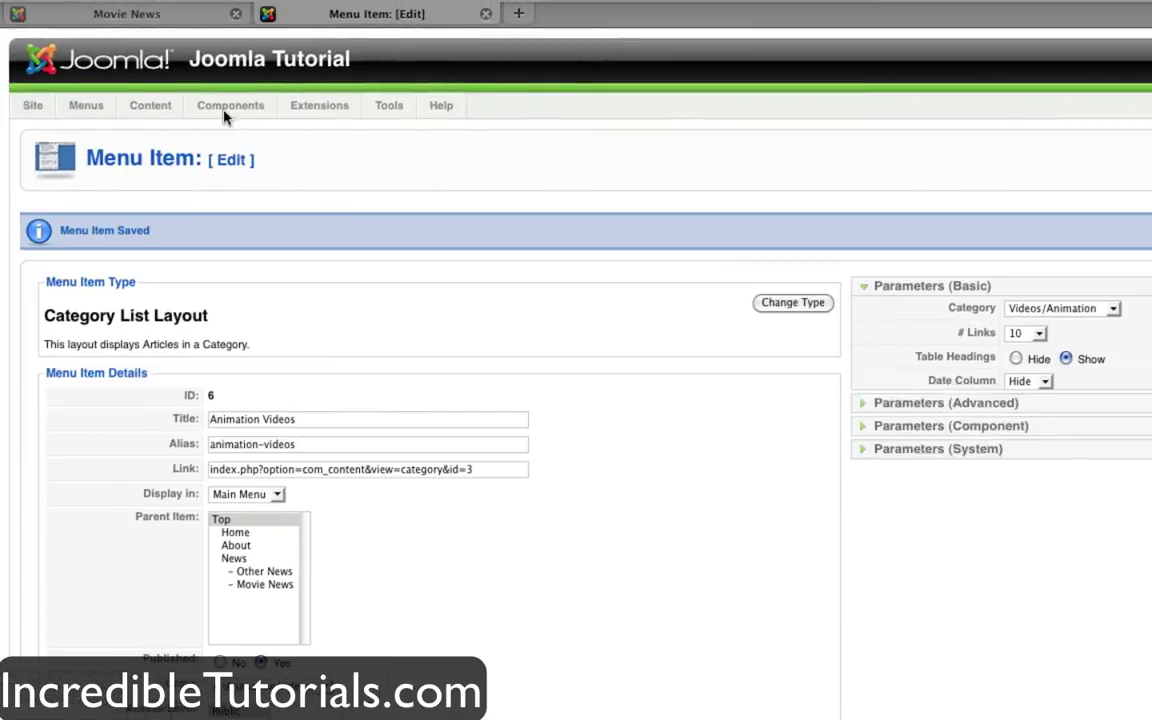
# - Reload the front-end site and open the new Animation Videos menu page
pyautogui.click(105, 18)
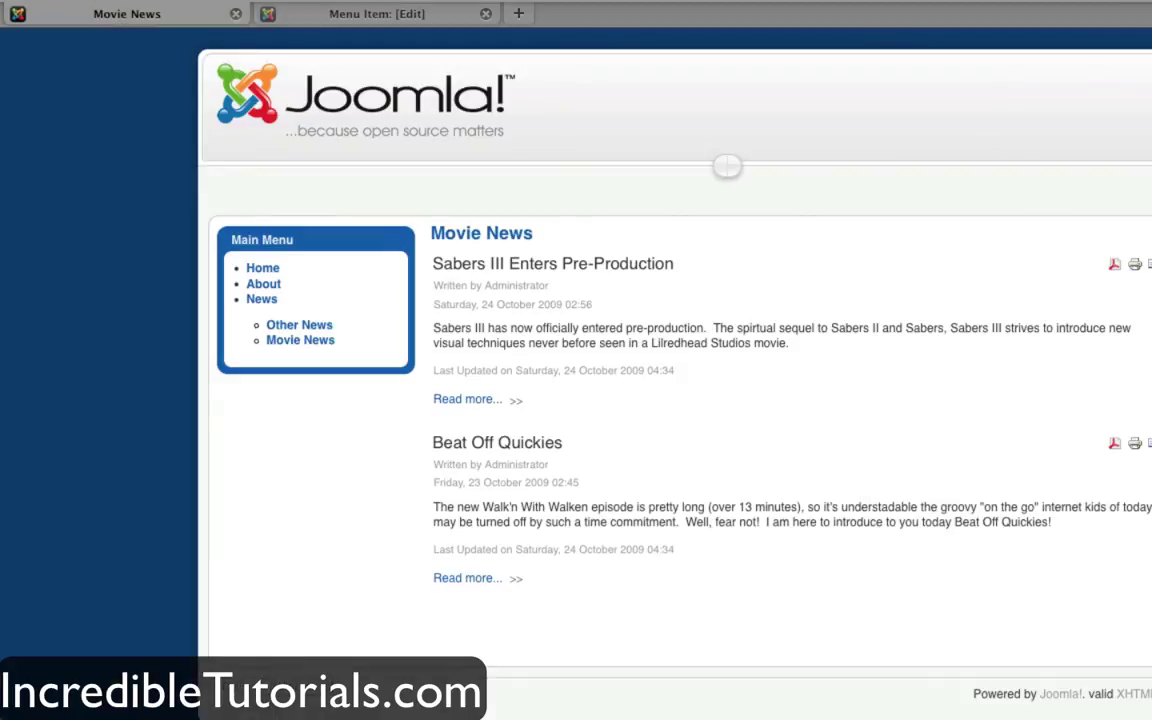
pyautogui.press('super+r')
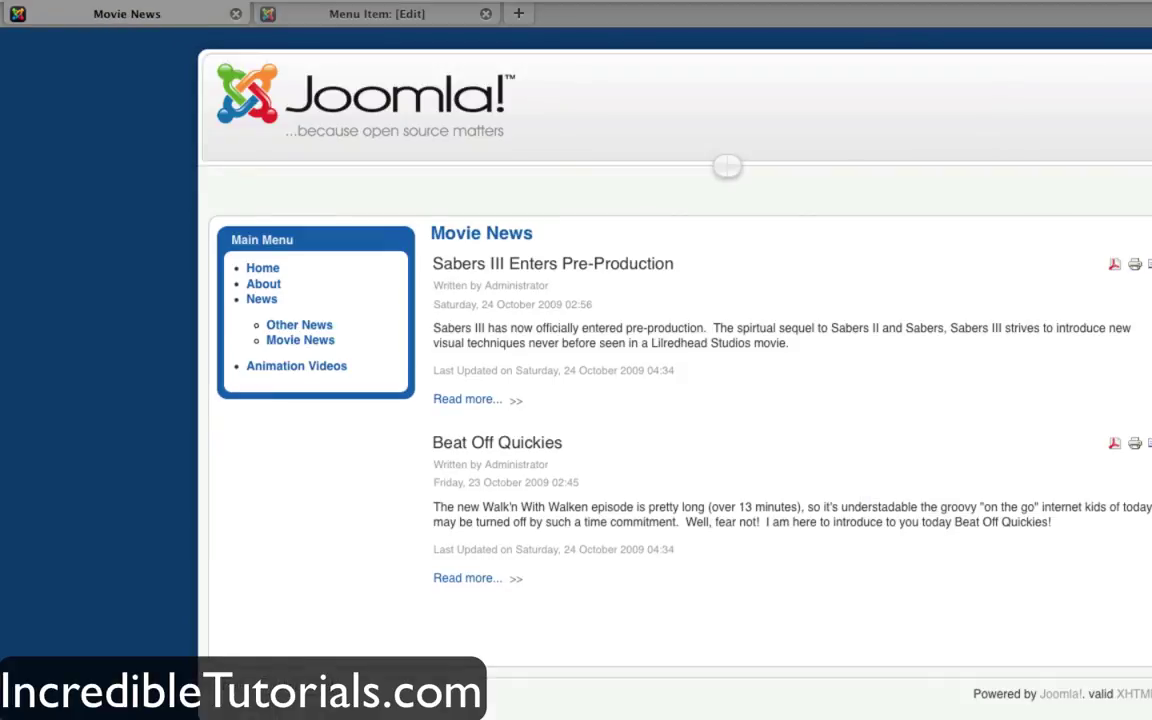
pyautogui.click(293, 370)
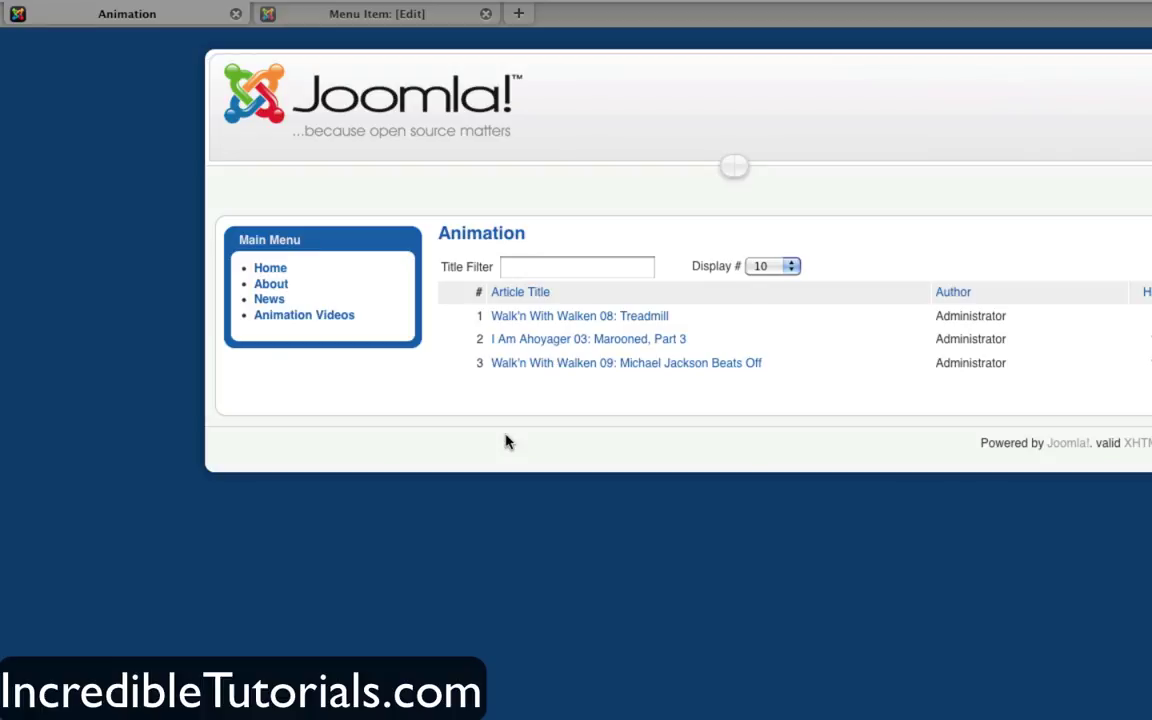
# - Open the Walk'n With Walken 09 article, then return to the Animation Videos list
pyautogui.click(602, 366)
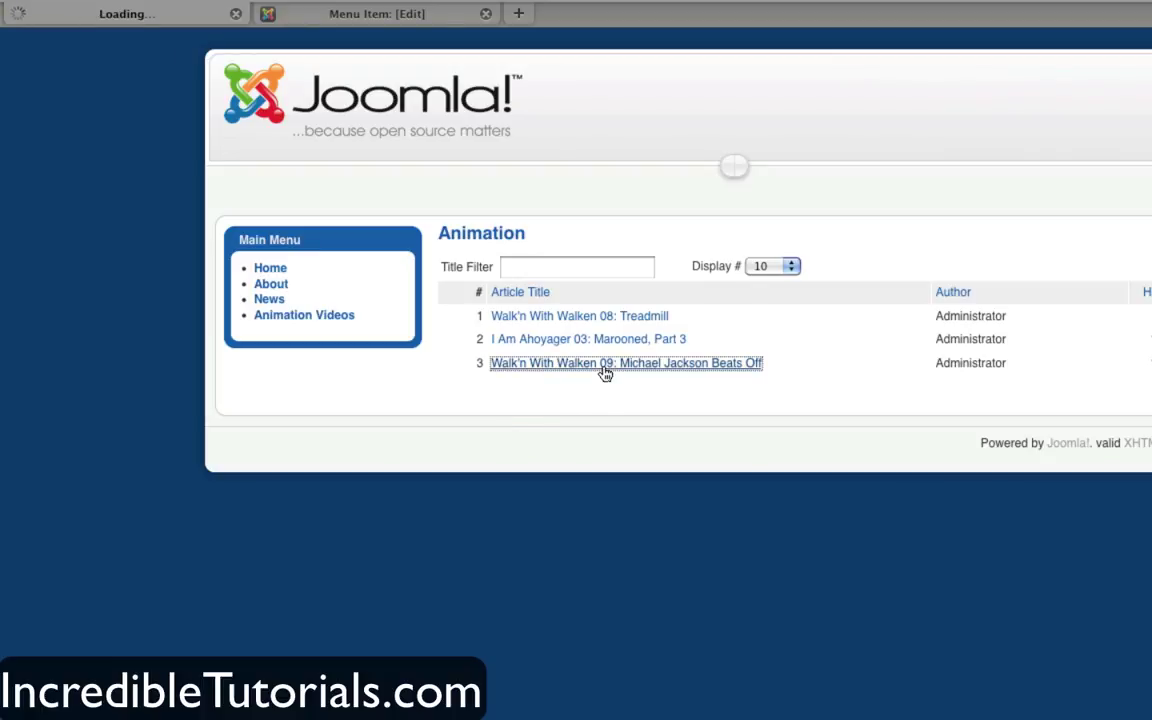
pyautogui.scroll(-5, 665, 447)
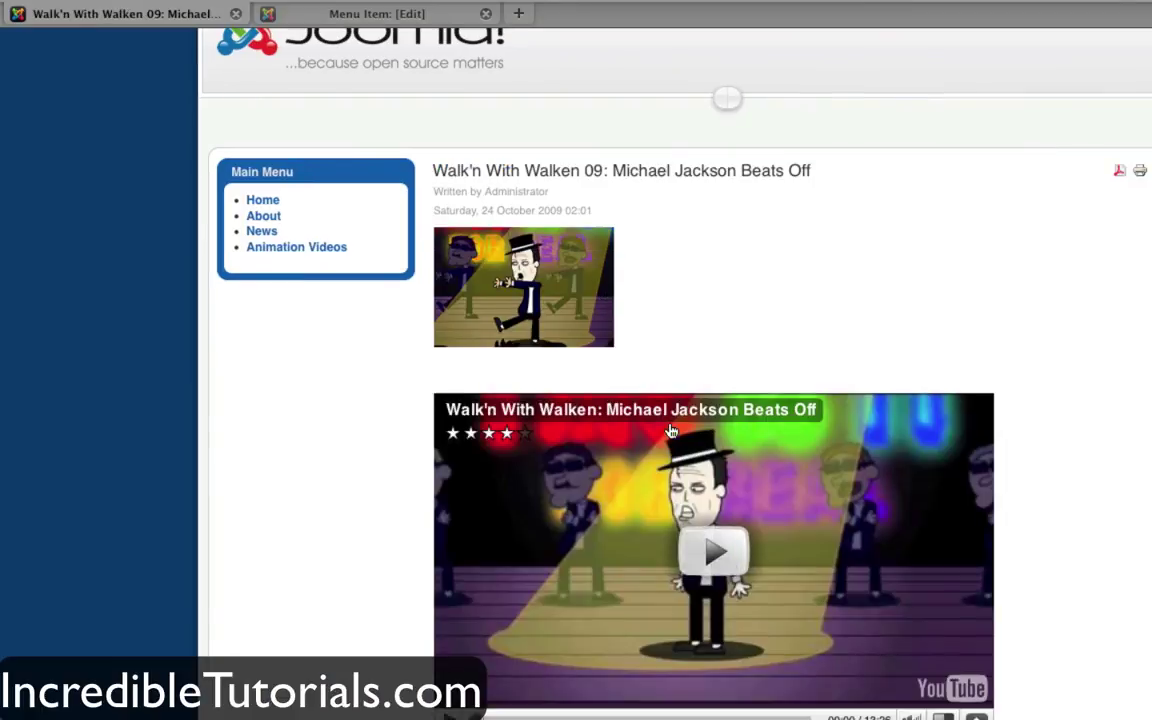
pyautogui.scroll(3, 672, 428)
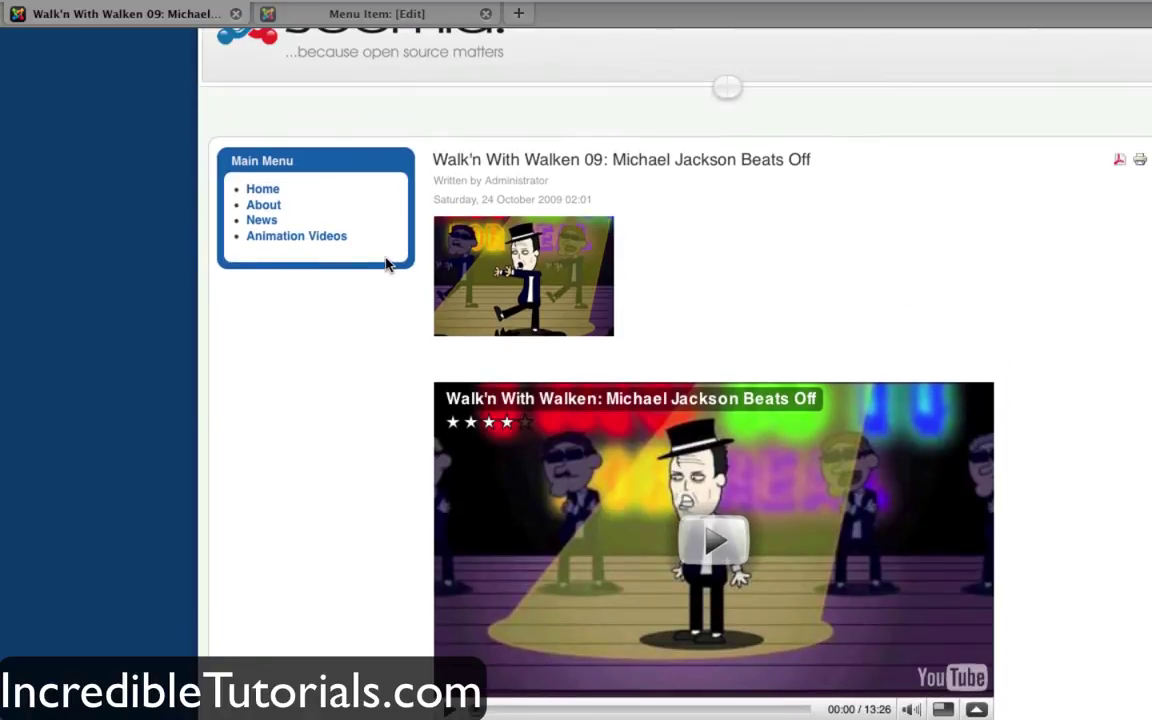
pyautogui.click(282, 244)
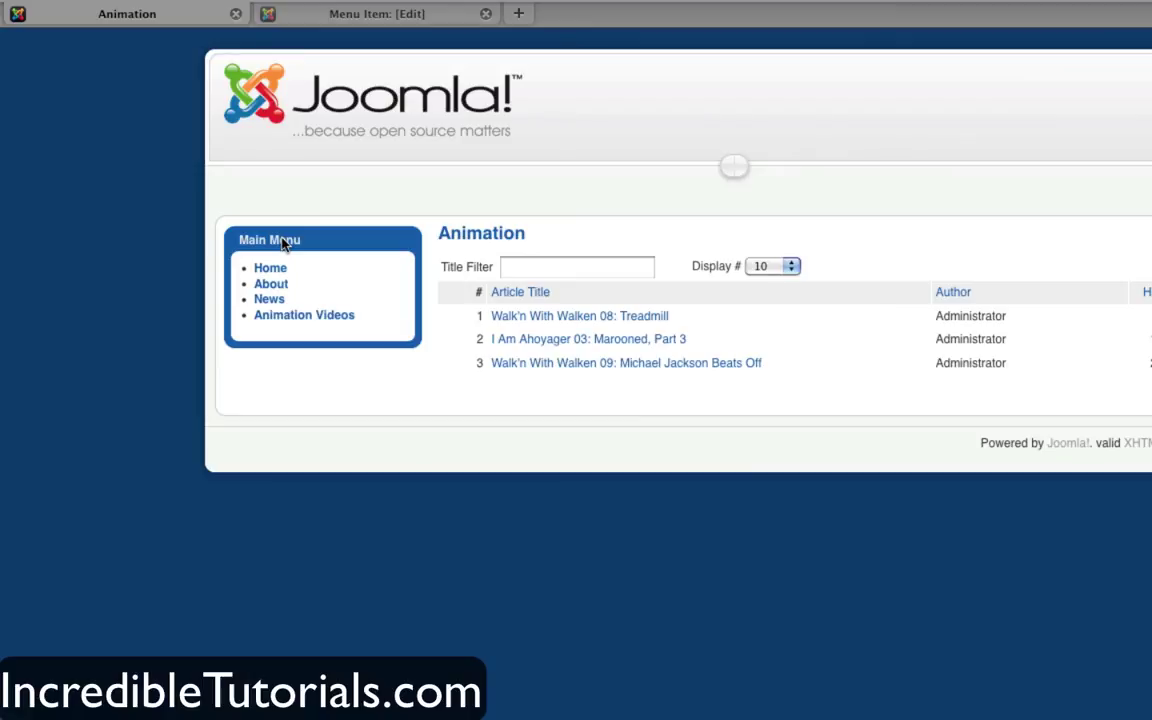